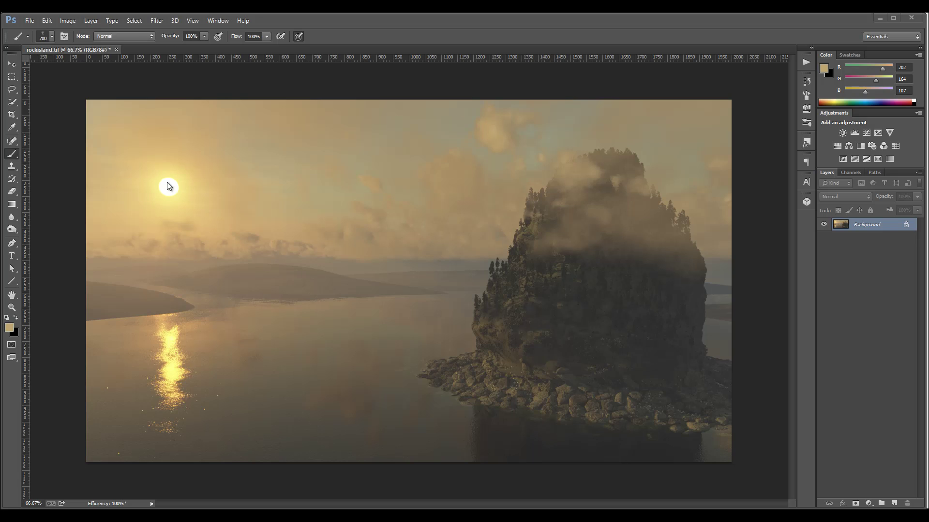
- Add a new layer and choose the 1535 cloud brush at a size of 17 px
click(895, 504)
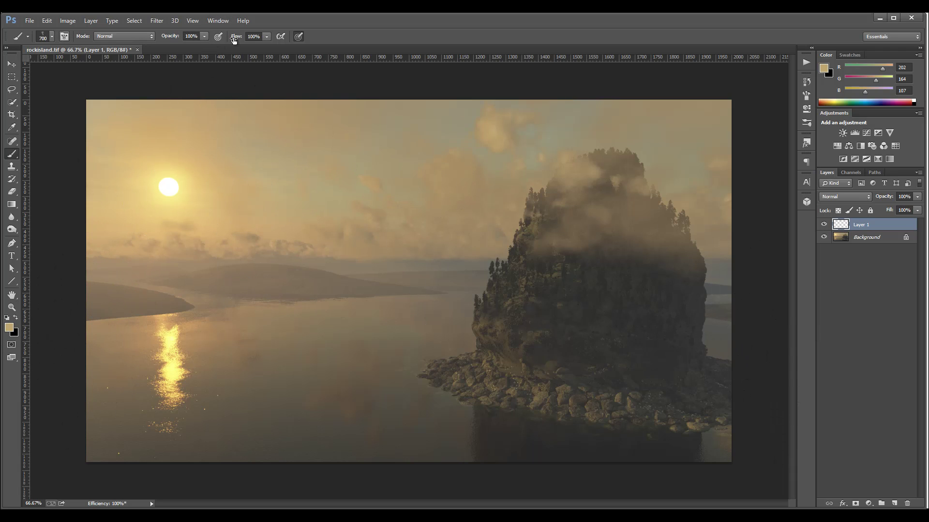
right_click(378, 274)
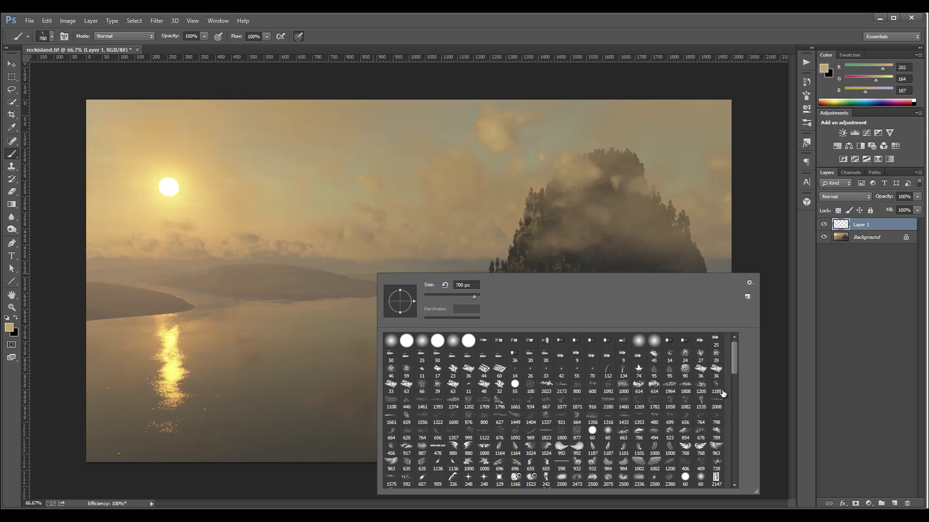
click(700, 402)
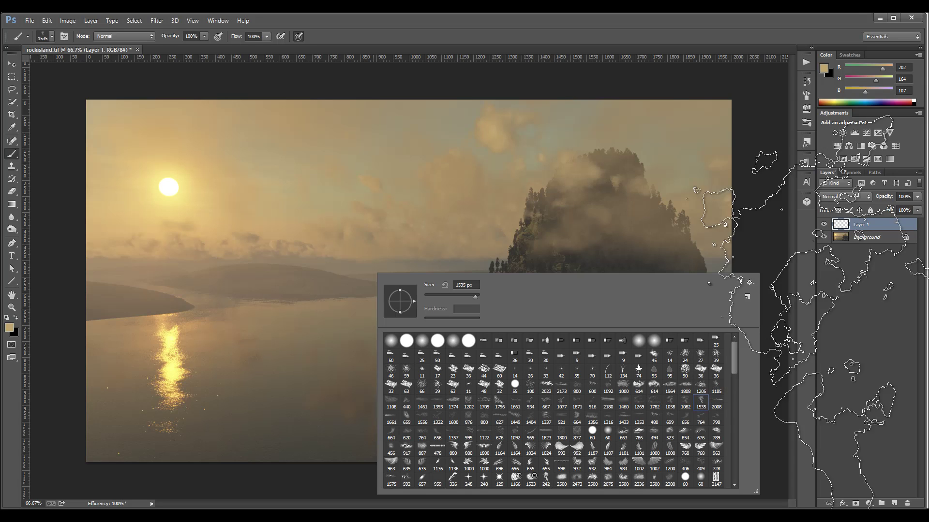
click(431, 295)
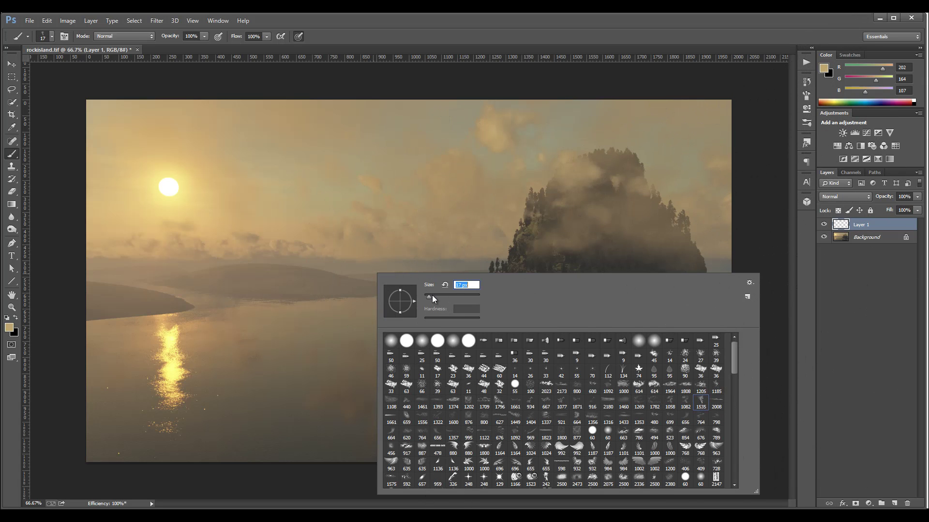
click(766, 255)
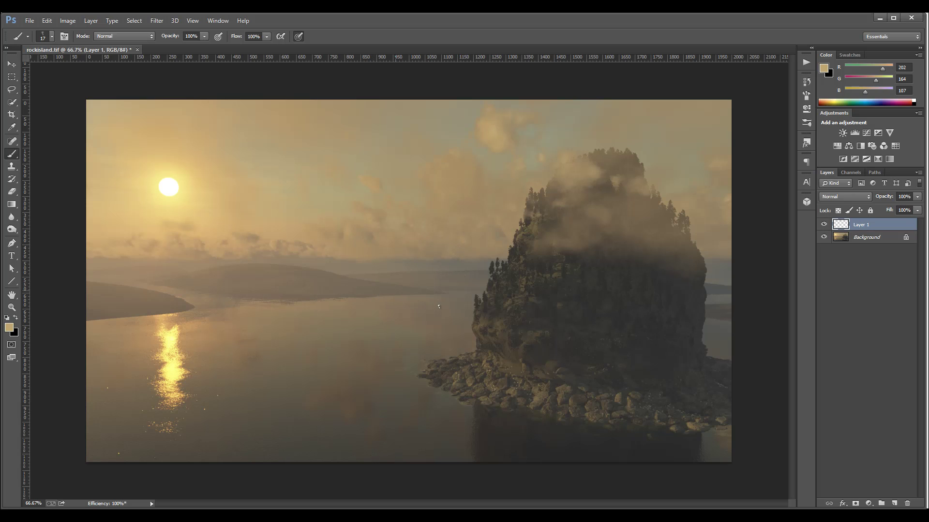
- Enlarge the cloud brush to 600 px and sample the golden sky between the sun and the island as the foreground colour
key(bracketright)
key(bracketright)
key(bracketright)
key(bracketright)
key(bracketright)
key(bracketright)
key(bracketright)
key(bracketright)
key(bracketright)
key(bracketright)
key(bracketright)
key(bracketright)
key(bracketright)
key(bracketright)
alt+click(439, 181)
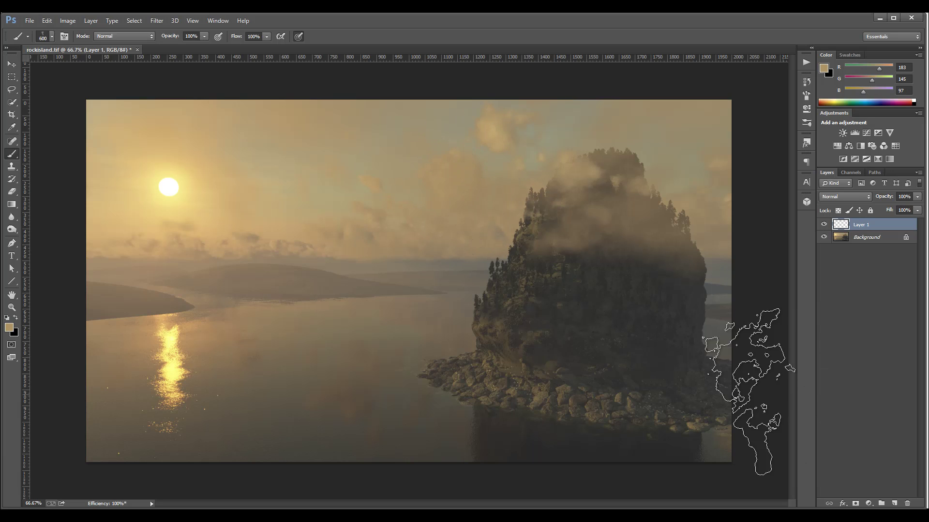
- Paint fog over the lower right corner beside the island's rocks and over the left shore, with the brush at up to 700 px
drag(723, 397, 771, 429)
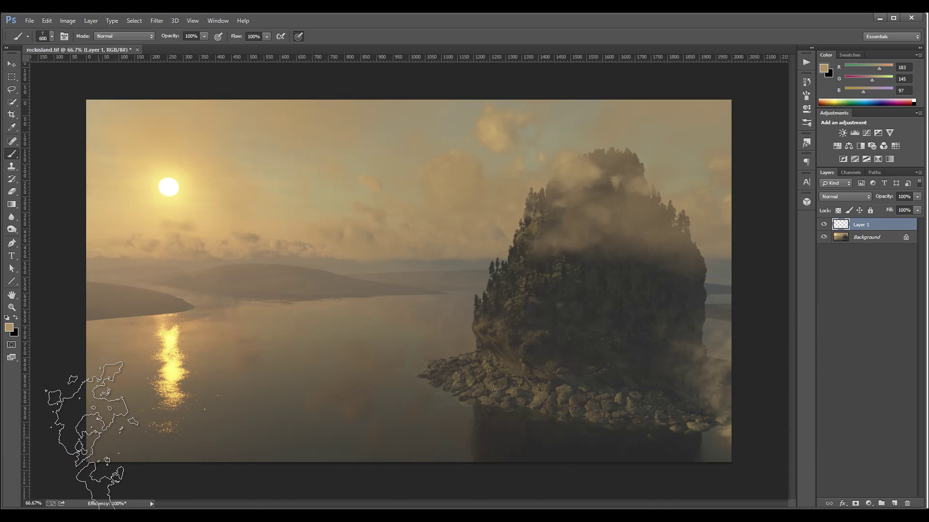
click(71, 414)
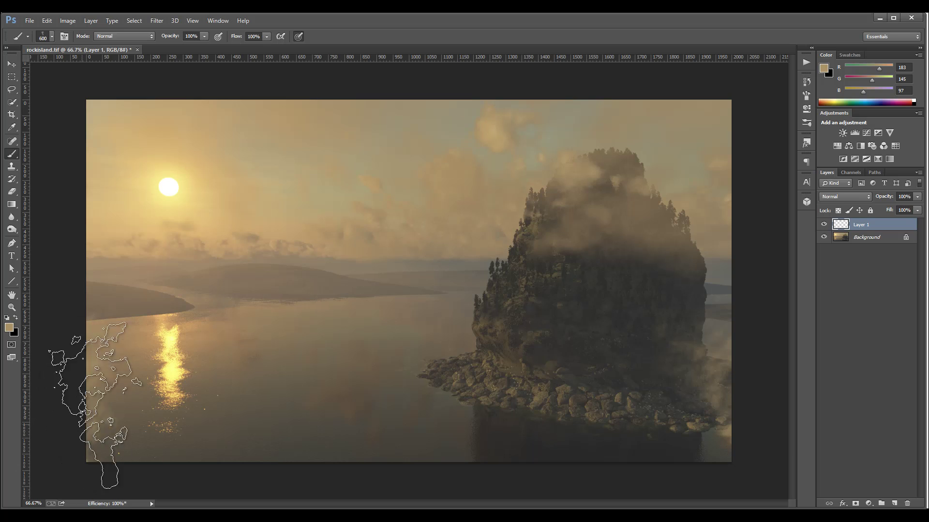
key(bracketright)
mouse_move(63, 337)
mouse_down()
mouse_move(98, 434)
mouse_move(119, 455)
mouse_up()
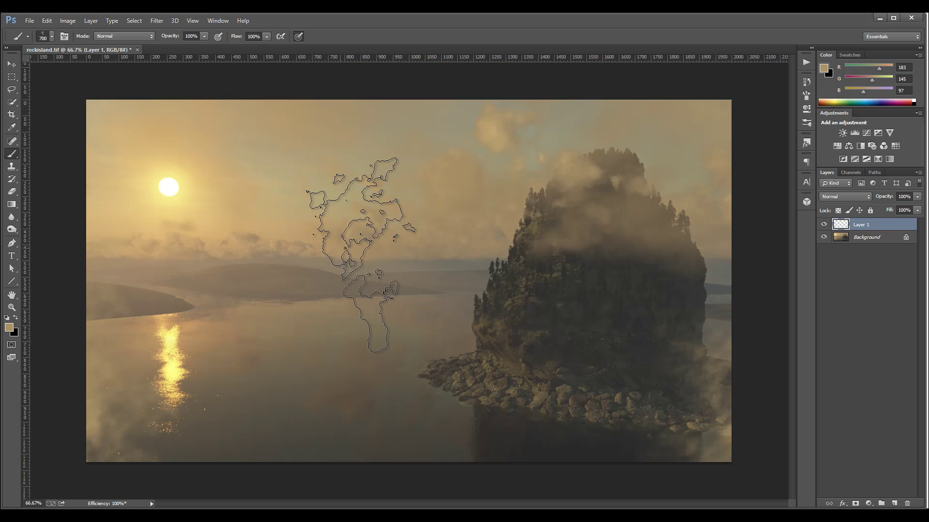
- Switch to a wide, wispy cloud brush and enlarge it to 1000 px
right_click(358, 254)
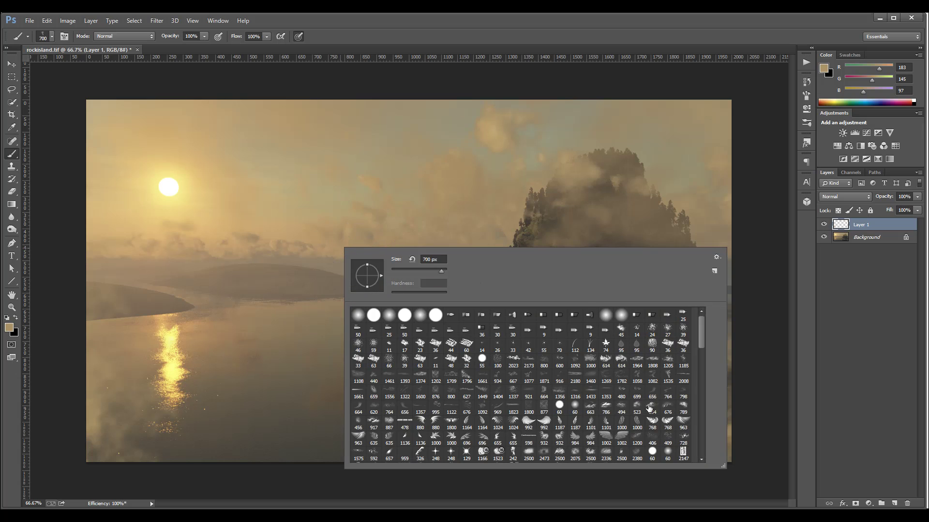
click(575, 391)
click(484, 392)
text(200)
key(Return)
key(bracketright)
key(bracketright)
key(bracketright)
key(bracketright)
key(bracketright)
key(bracketright)
key(bracketright)
key(bracketright)
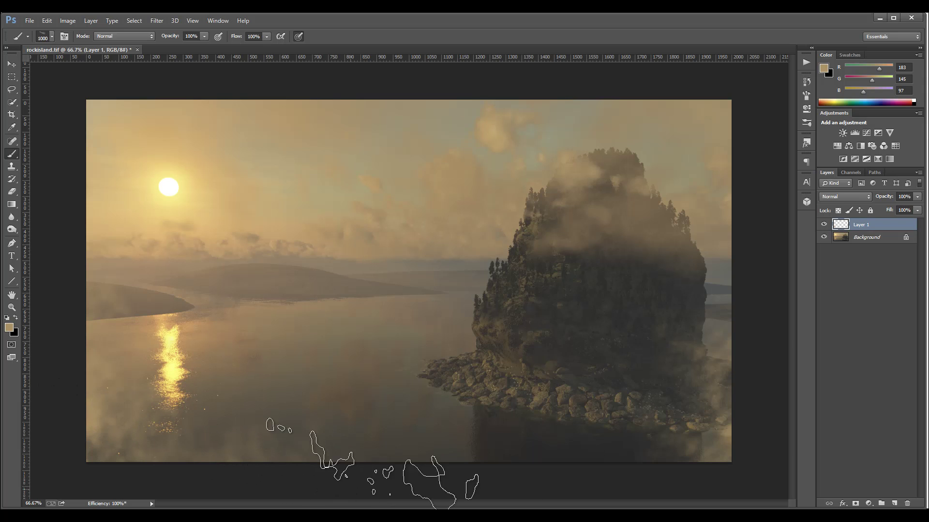
- Paint fog along the bottom edge of the water and reduce the fog layer's fill to 73%
click(662, 485)
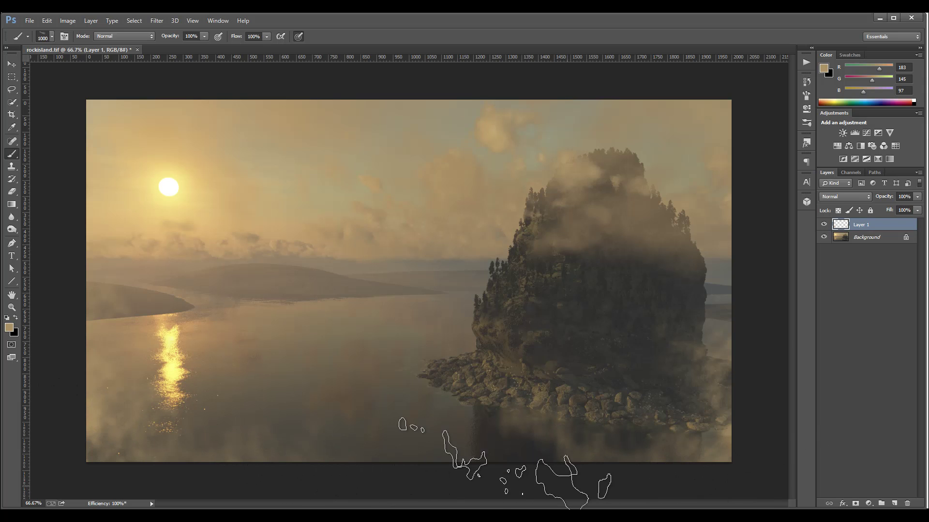
click(486, 489)
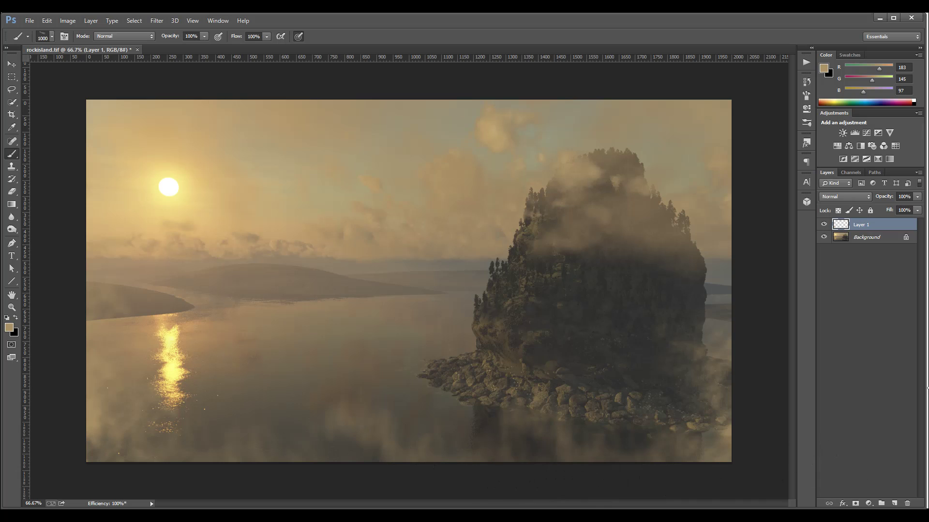
click(918, 211)
drag(880, 218, 904, 221)
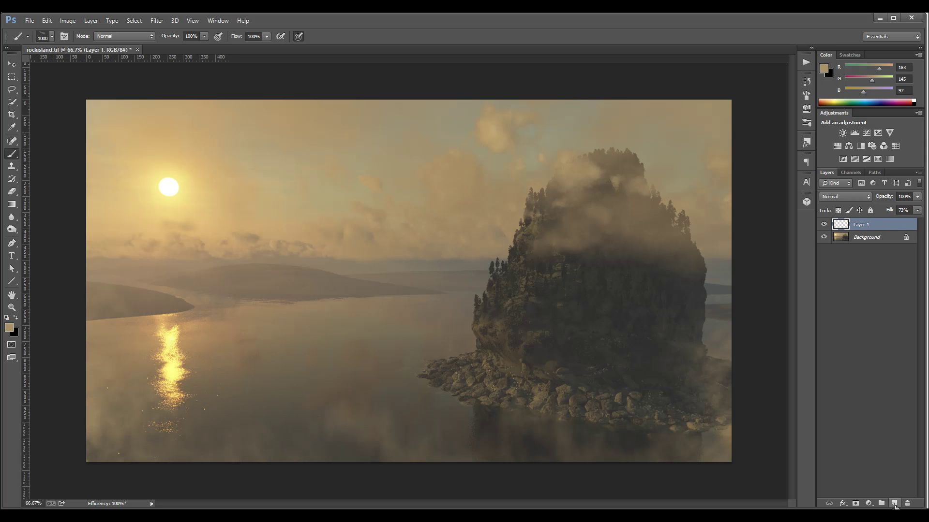
- Add another layer and stamp low mist across the distant waterline with the 627 brush
click(894, 503)
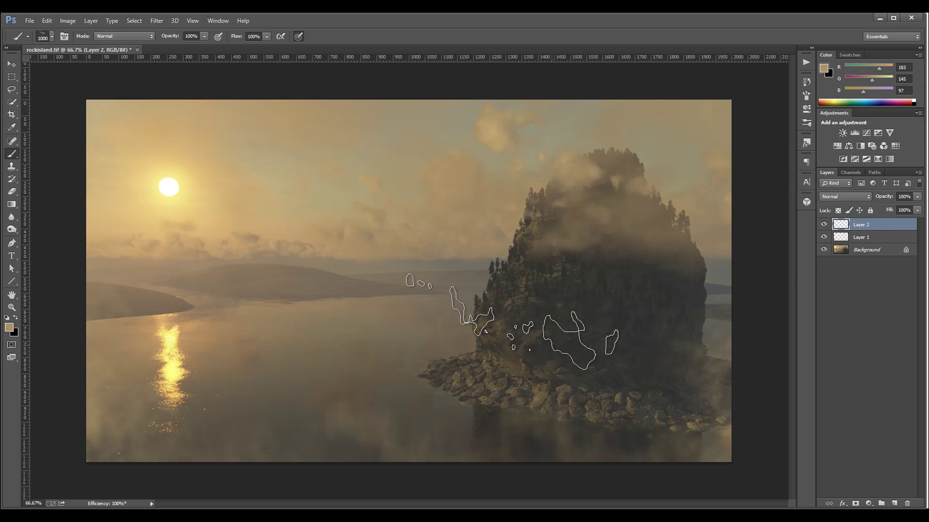
right_click(508, 317)
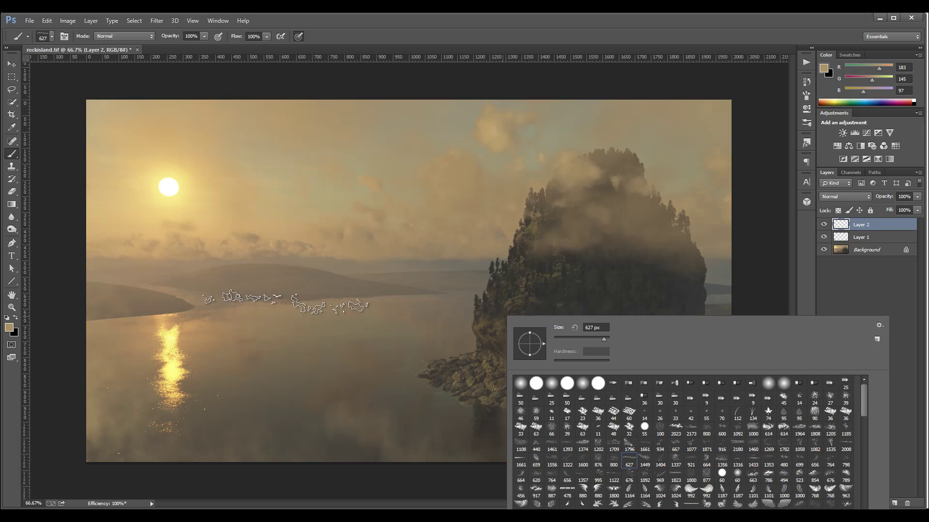
key(Return)
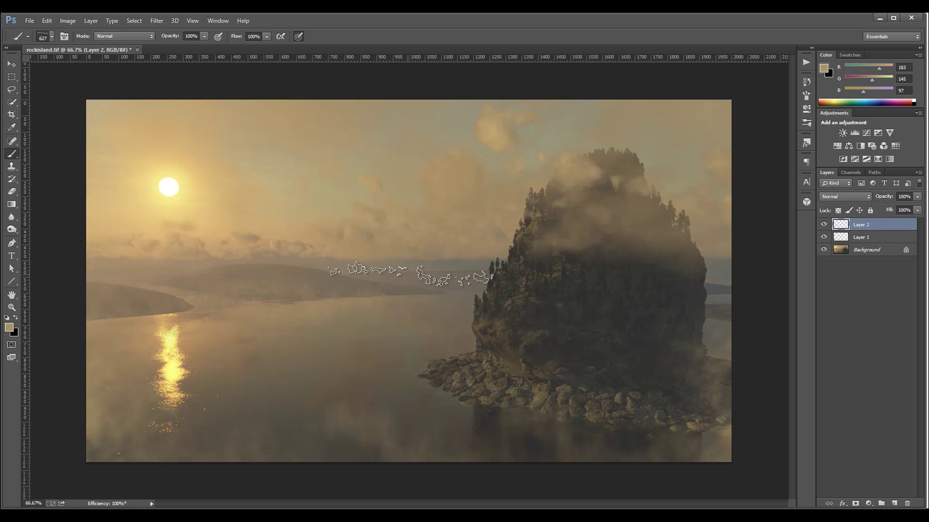
click(421, 290)
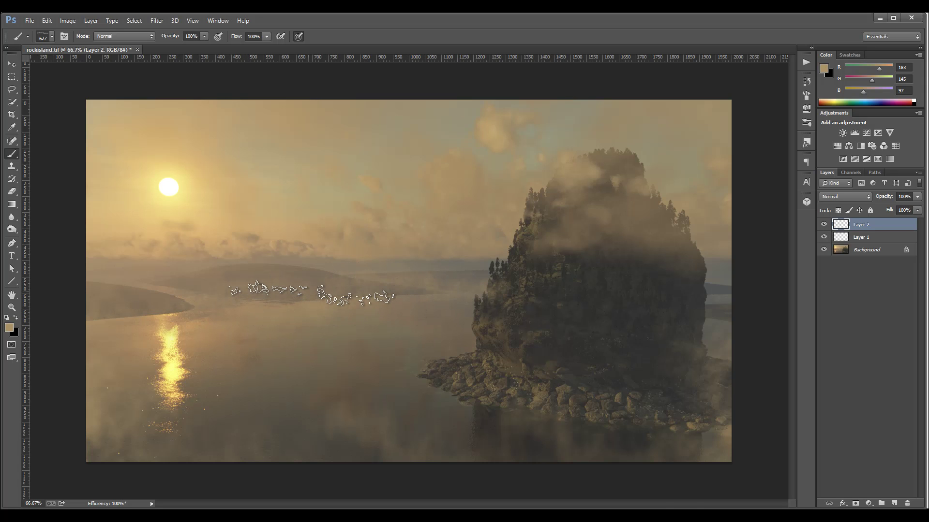
- Switch to the 1782 brush and reduce its size to 61 px
right_click(313, 291)
click(595, 421)
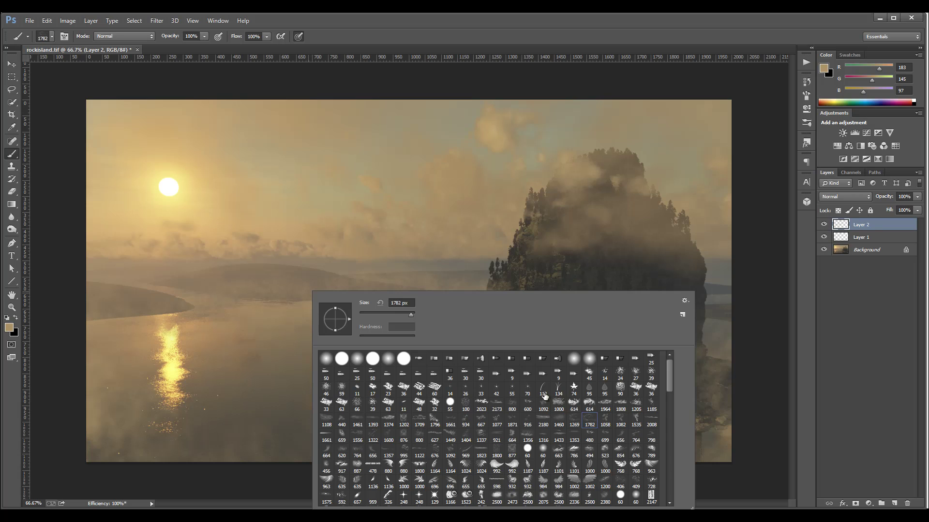
drag(400, 318, 376, 311)
key(Return)
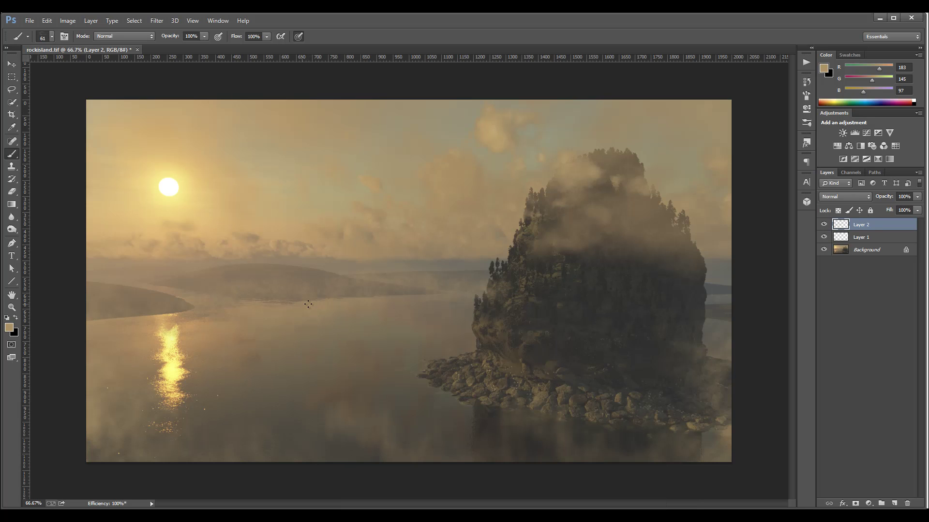
- Switch to the 2023 brush, enlarge it to 175 px and stamp a small mist wisp at the foot of the distant hill
right_click(194, 303)
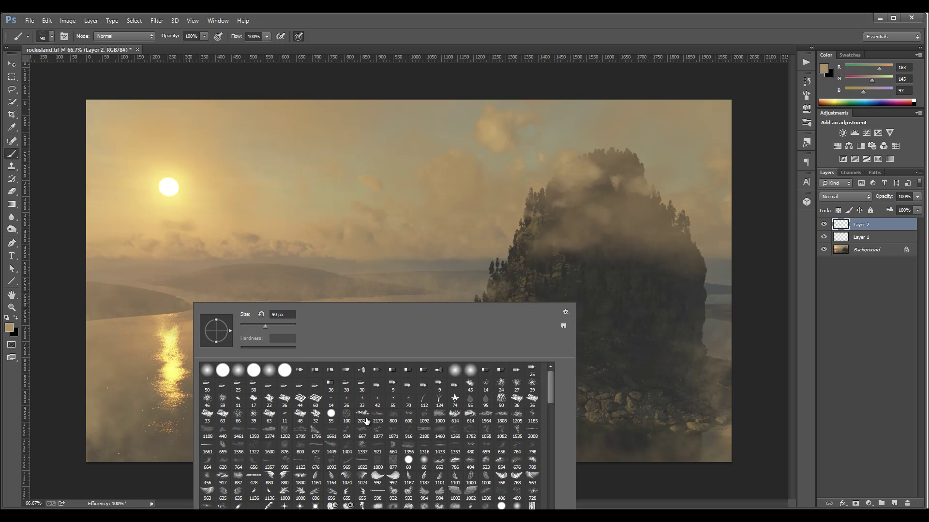
click(363, 417)
click(259, 324)
click(768, 352)
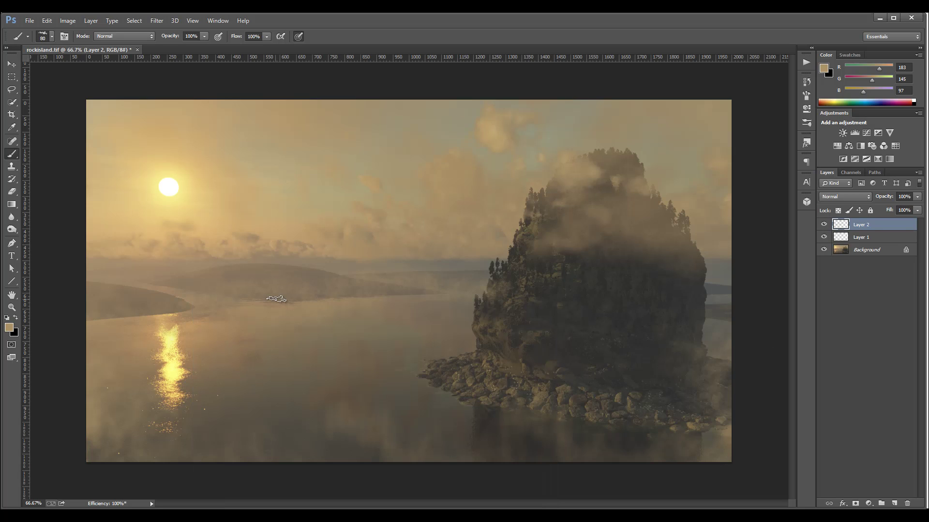
key(bracketright)
key(bracketright)
key(bracketright)
key(bracketright)
click(232, 297)
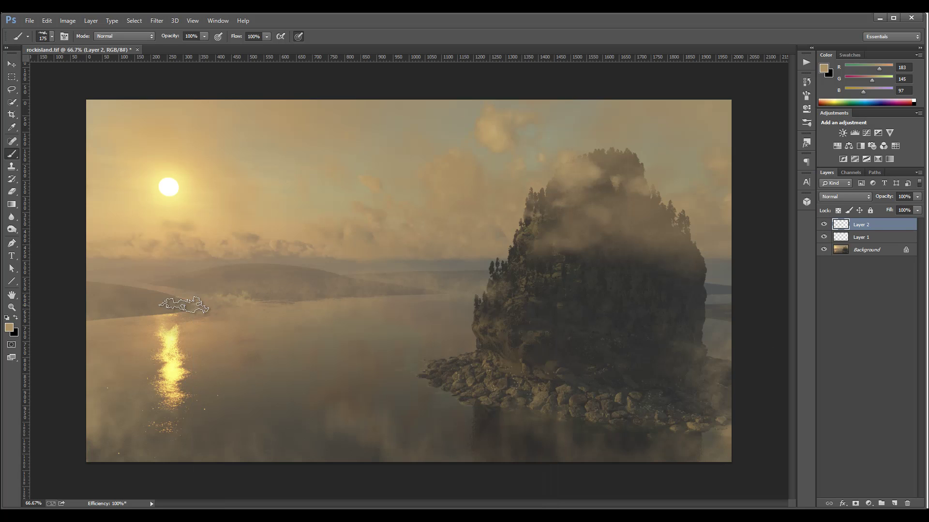
- Enlarge the brush to 250 px and stamp mist wisps at the waterline by the left headland and the island's left side
key(bracketright)
key(bracketright)
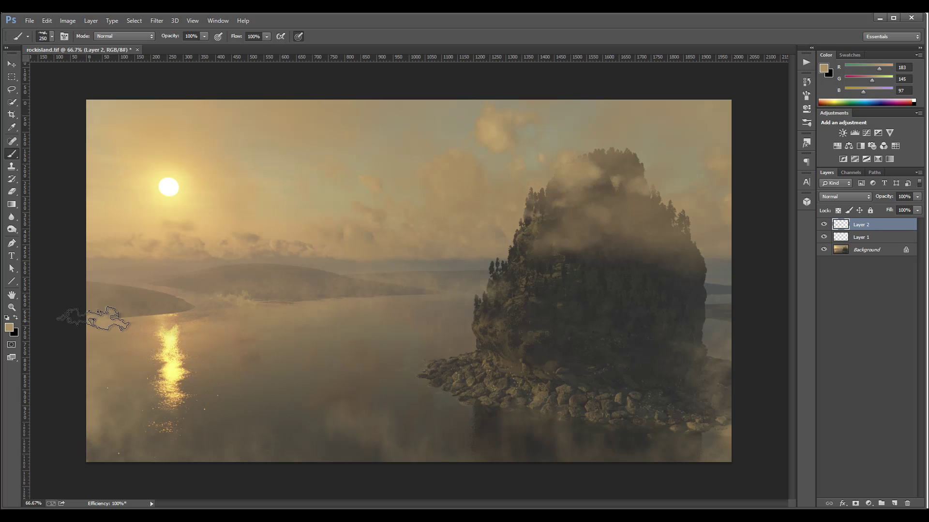
click(454, 296)
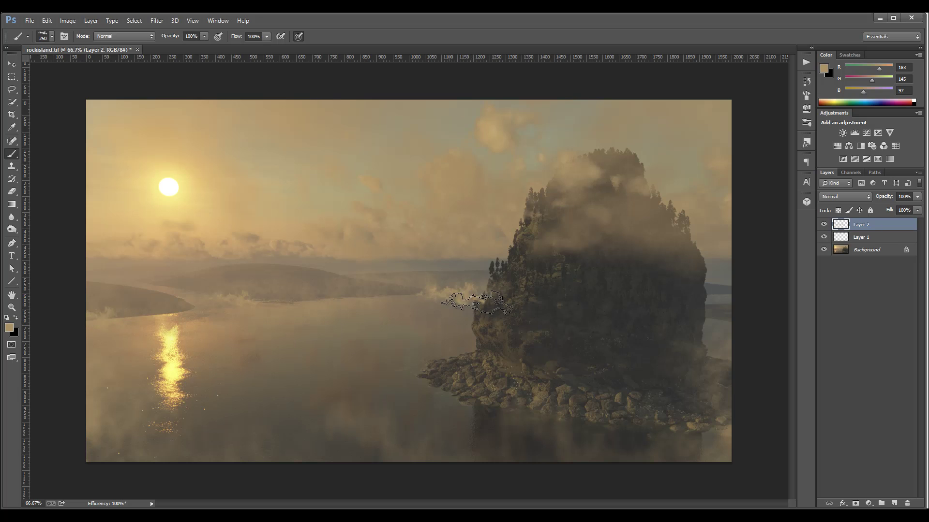
- Set the mist layer's blend mode to Soft Light and its fill to 70%
click(864, 196)
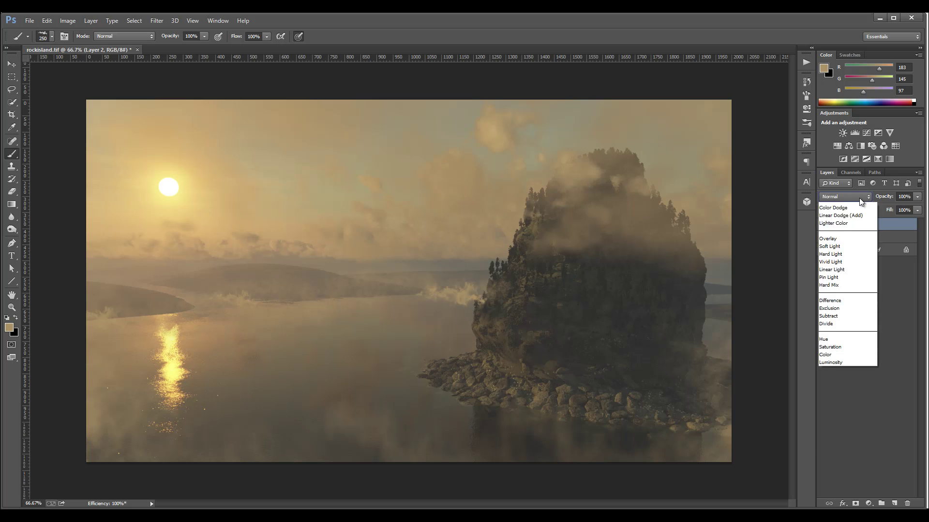
click(847, 334)
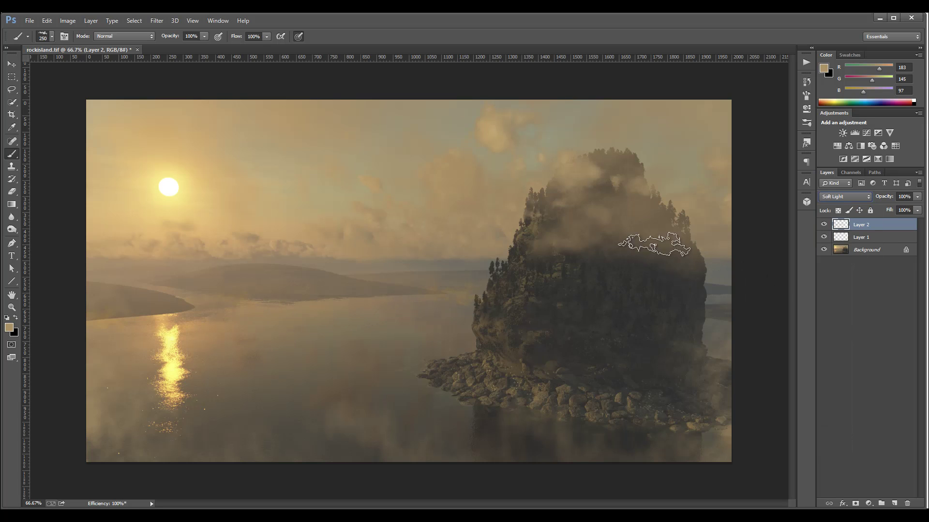
drag(917, 221, 909, 222)
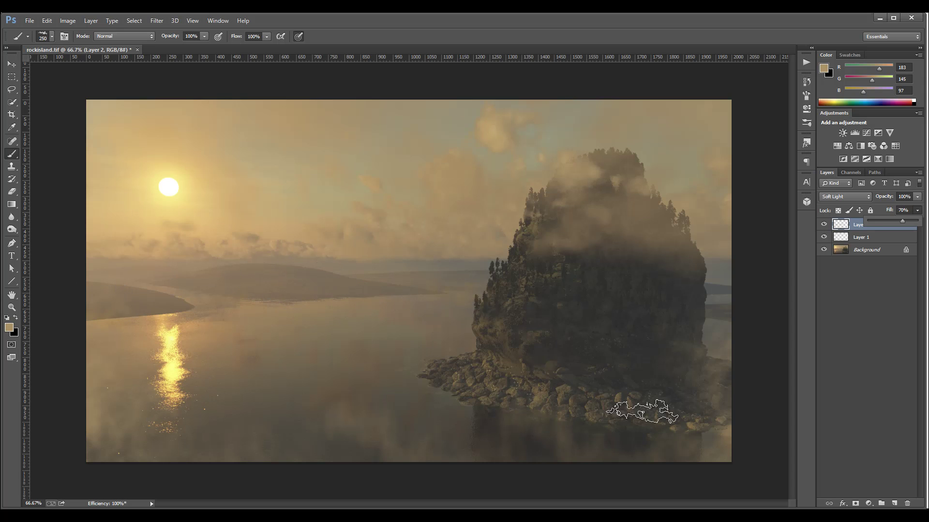
- Switch to the 1796 brush at 132 px and sample the bright cloud left of the island's peak as the foreground colour
right_click(657, 255)
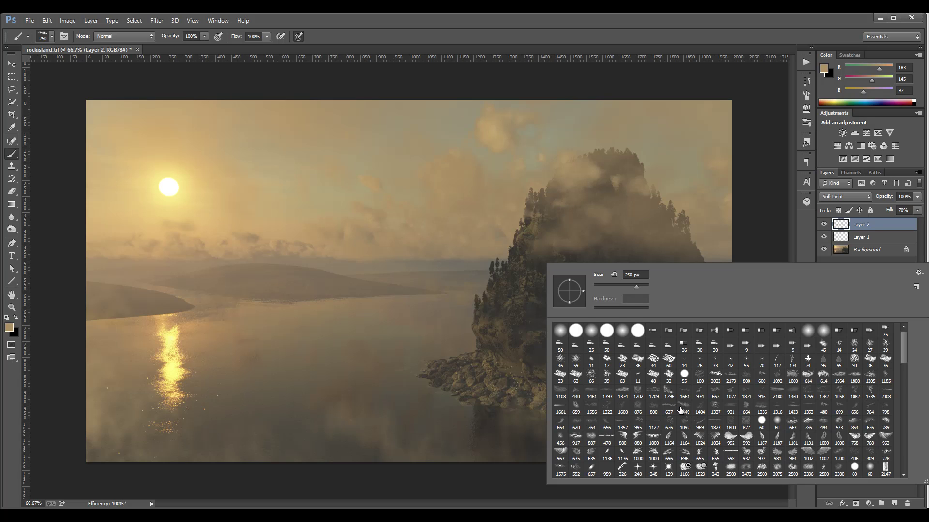
click(670, 397)
click(628, 286)
key(Return)
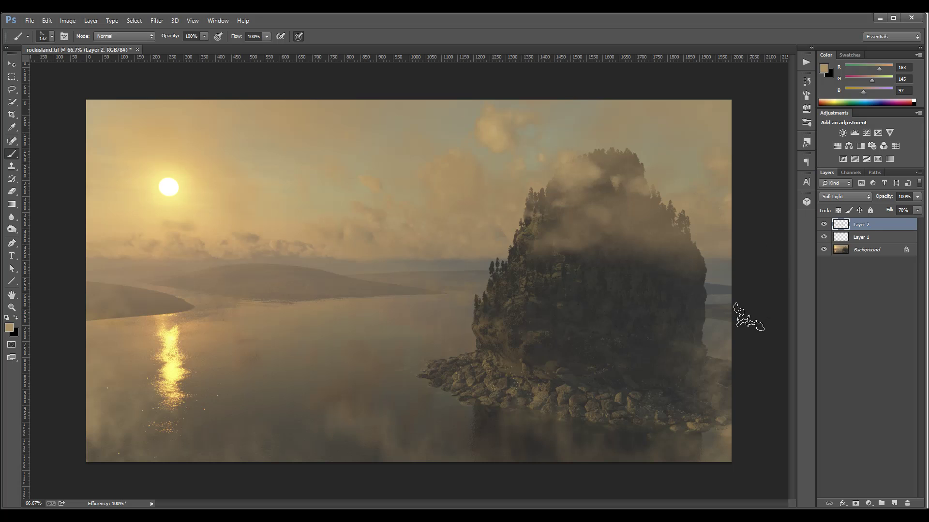
alt+click(491, 128)
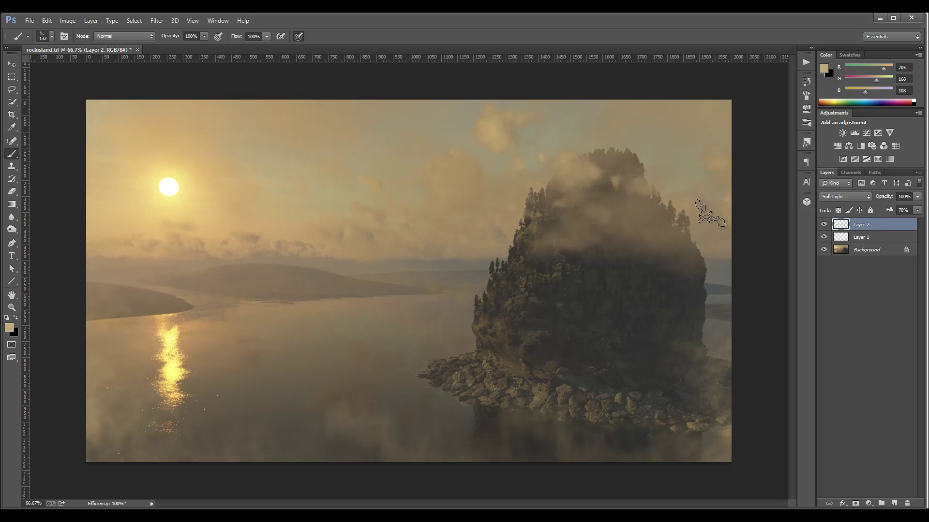
- Enlarge the brush to 300 px and stamp mist on a new layer along the image's right edge, beside the island and in the sky
key(bracketright)
key(bracketright)
key(bracketright)
key(bracketright)
key(bracketright)
click(894, 503)
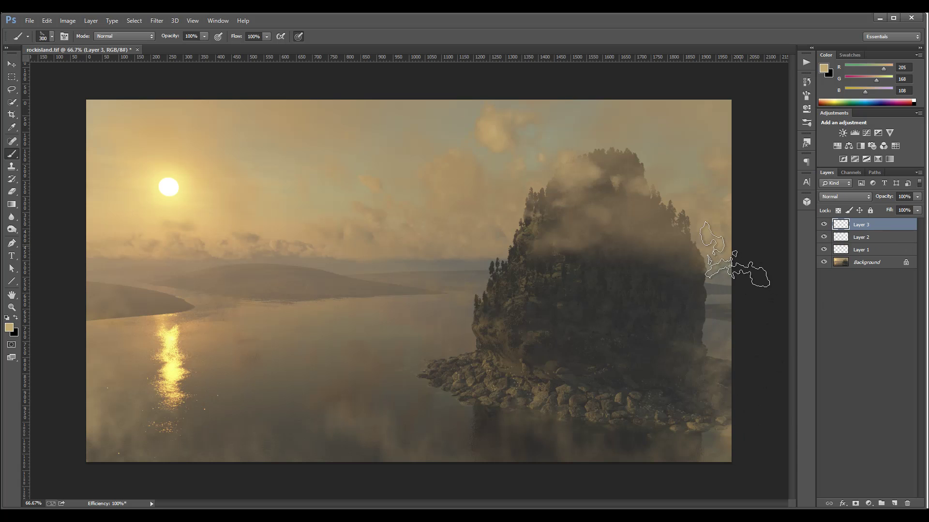
click(752, 306)
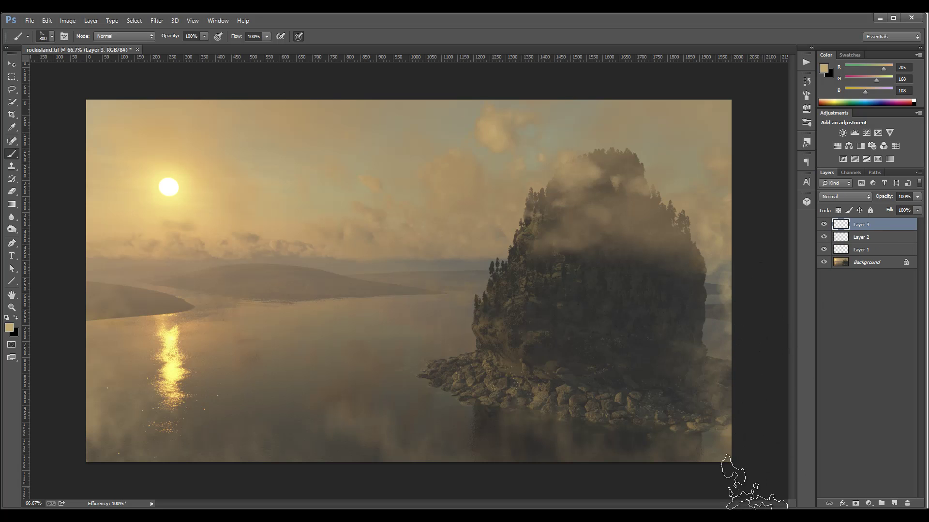
click(724, 122)
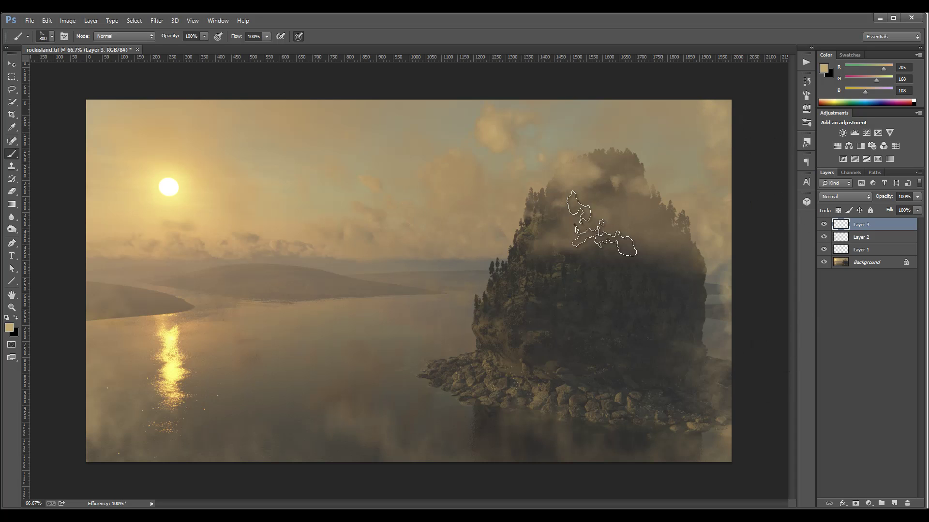
- Switch to the 1661 brush and reduce its size to 160 px
right_click(504, 173)
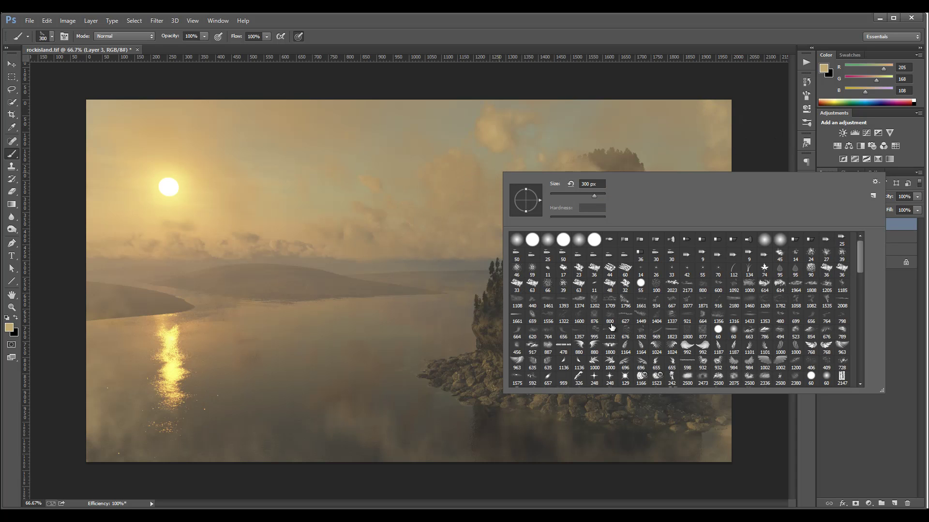
click(517, 319)
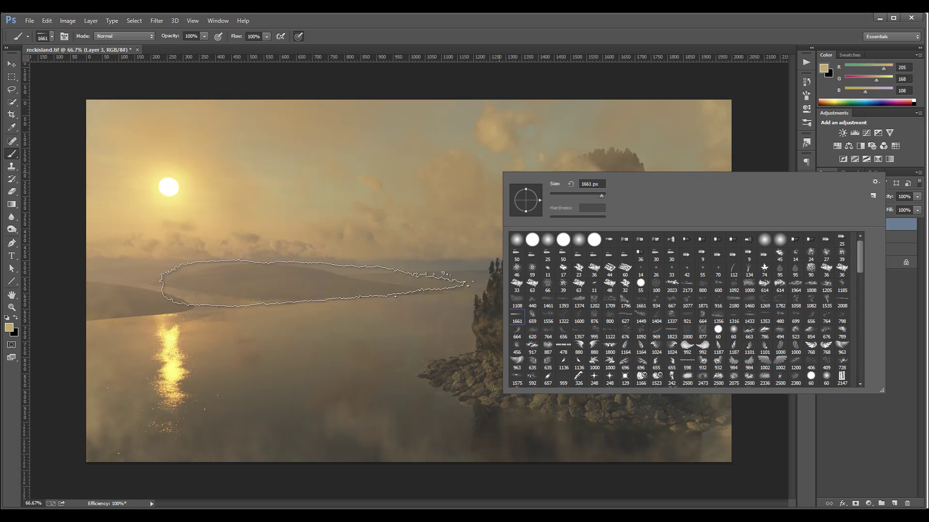
click(585, 193)
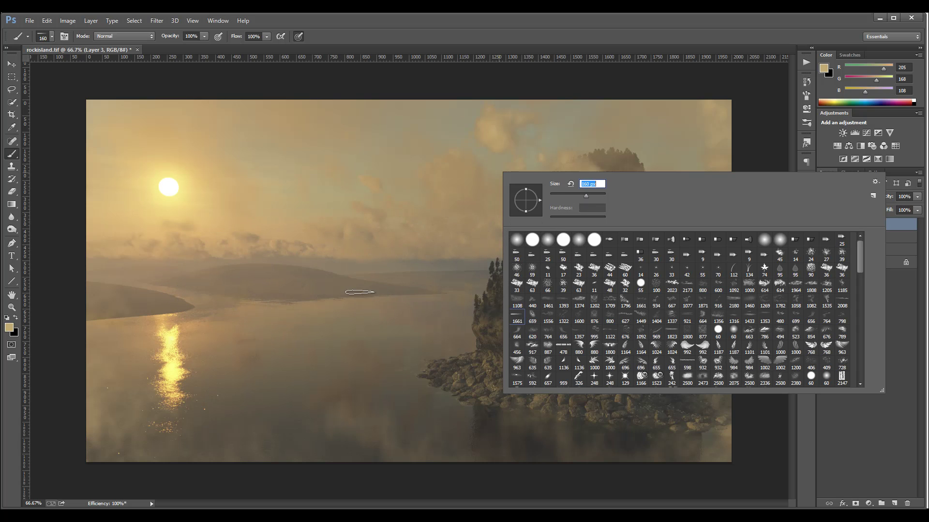
click(263, 297)
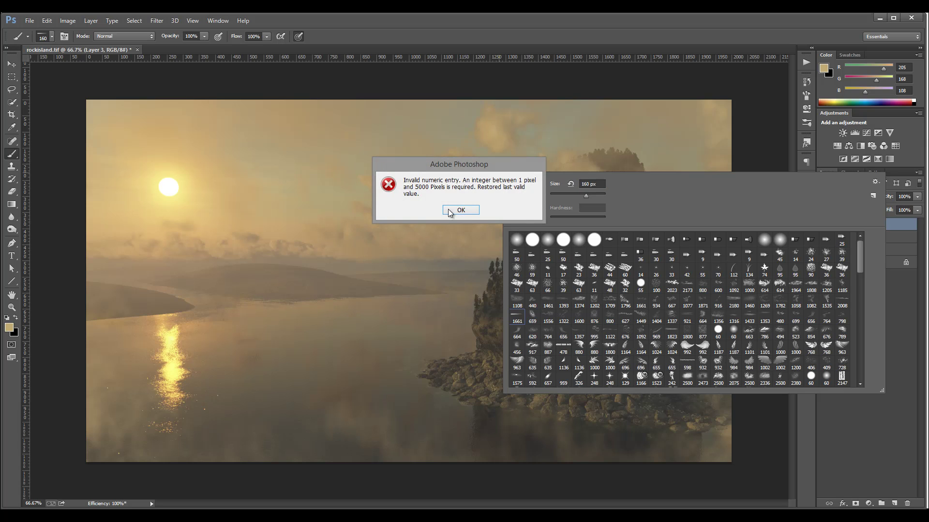
click(460, 213)
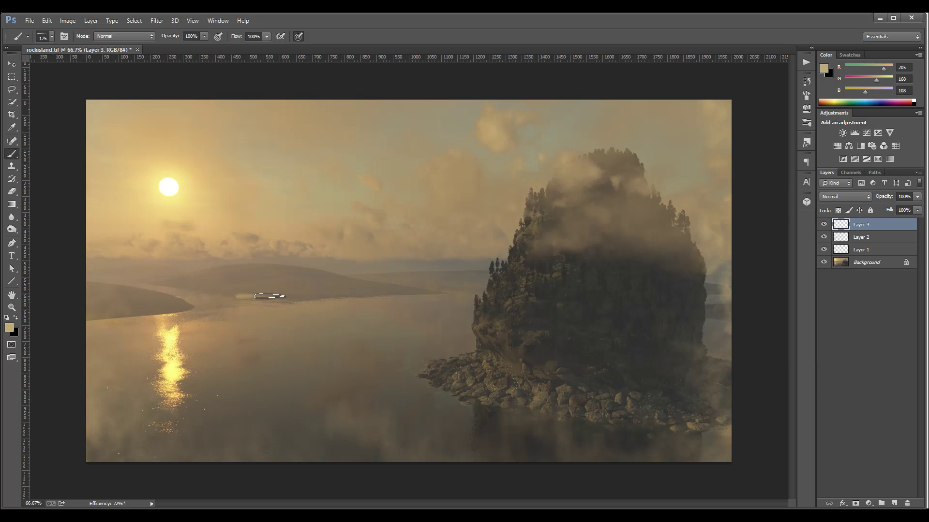
- Enlarge the brush to 500 px and paint a low mist streak along the distant hill's shoreline, undoing and replacing the first attempt
key(bracketright)
key(bracketright)
key(bracketright)
key(bracketright)
key(bracketright)
key(bracketright)
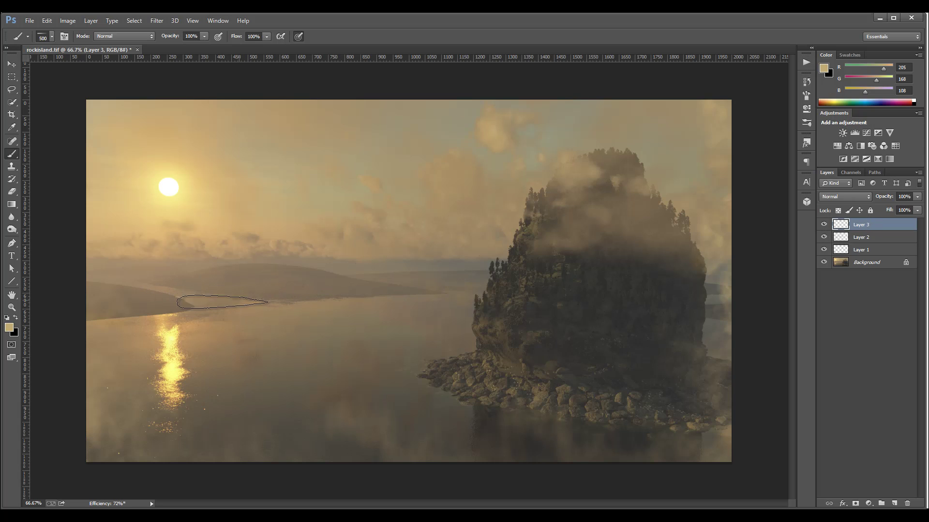
mouse_move(222, 302)
mouse_down()
mouse_move(237, 298)
mouse_move(232, 291)
mouse_move(247, 293)
mouse_up()
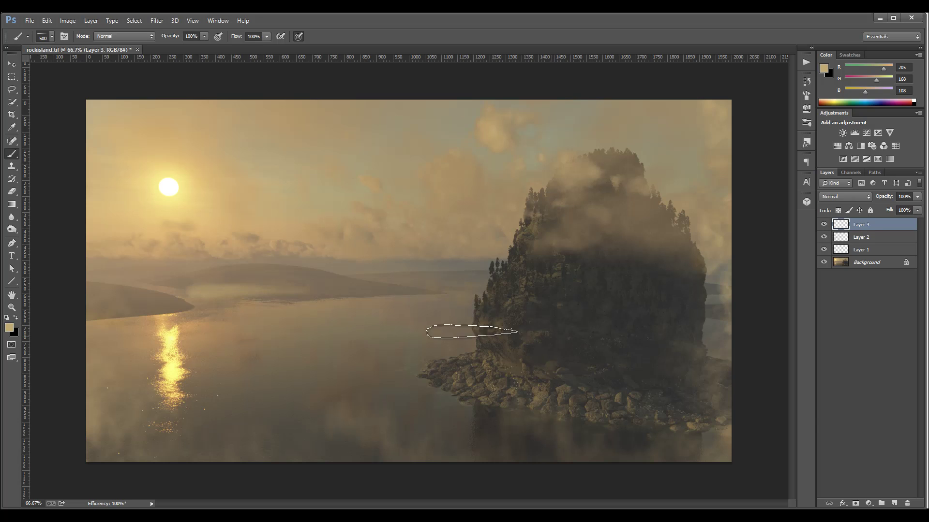
key(ctrl+z)
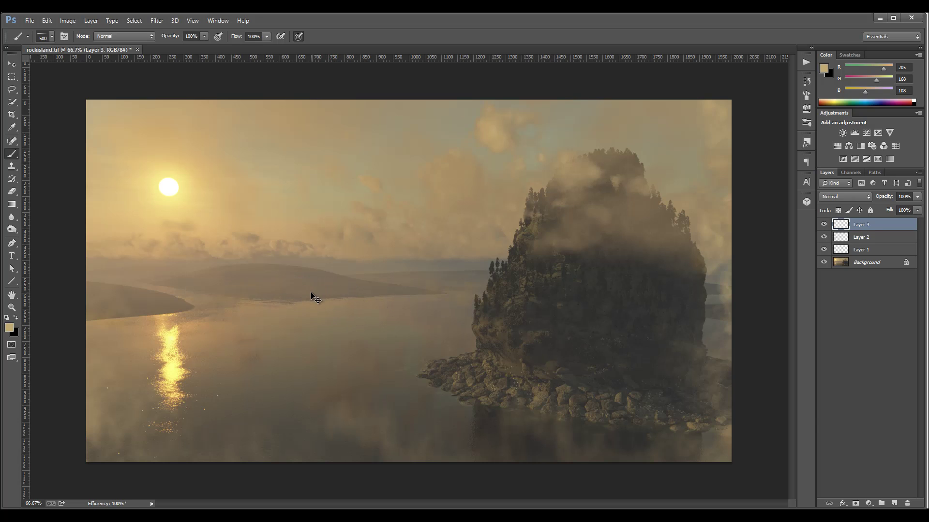
drag(280, 292, 310, 293)
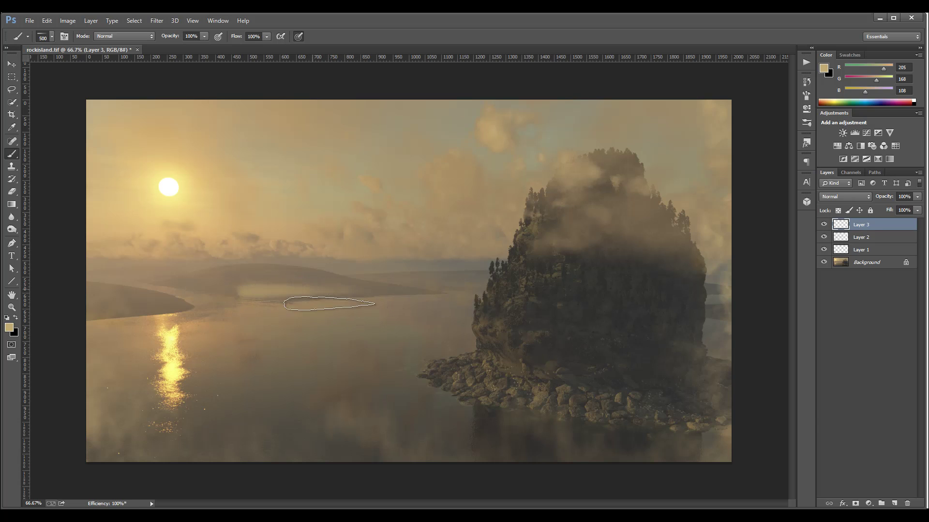
- Reduce the current mist layer's fill to 42%
click(917, 211)
drag(916, 223, 880, 223)
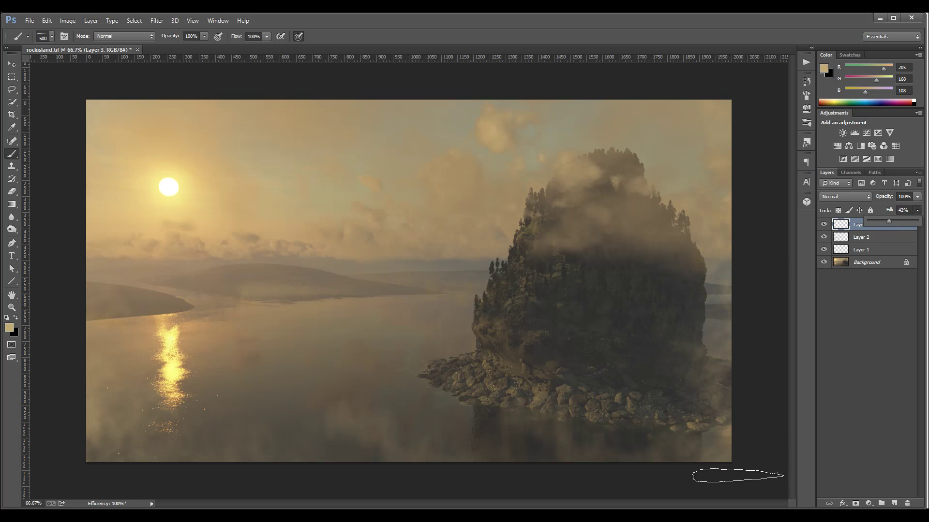
click(742, 476)
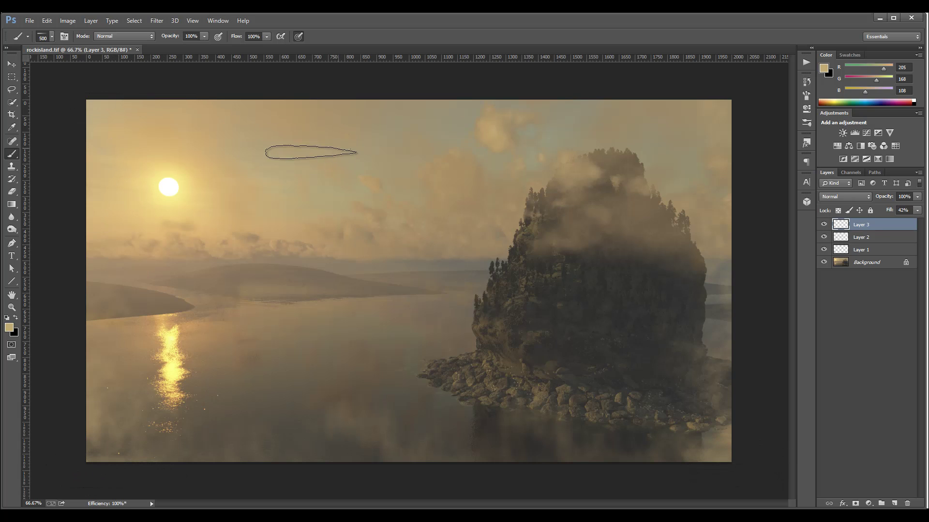
- Switch to the 1800 cloud brush, add a new layer and sample the bright yellow glow beside the sun as the foreground colour
right_click(280, 167)
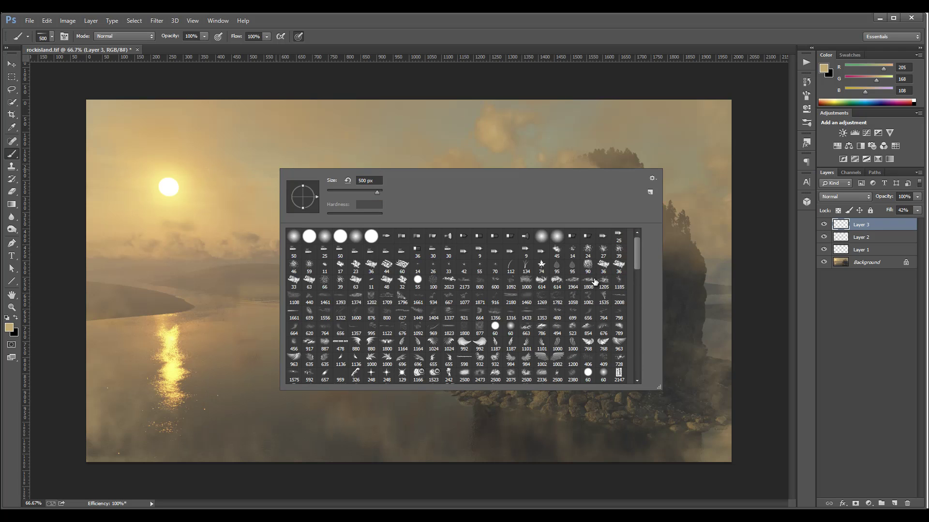
click(595, 281)
key(Return)
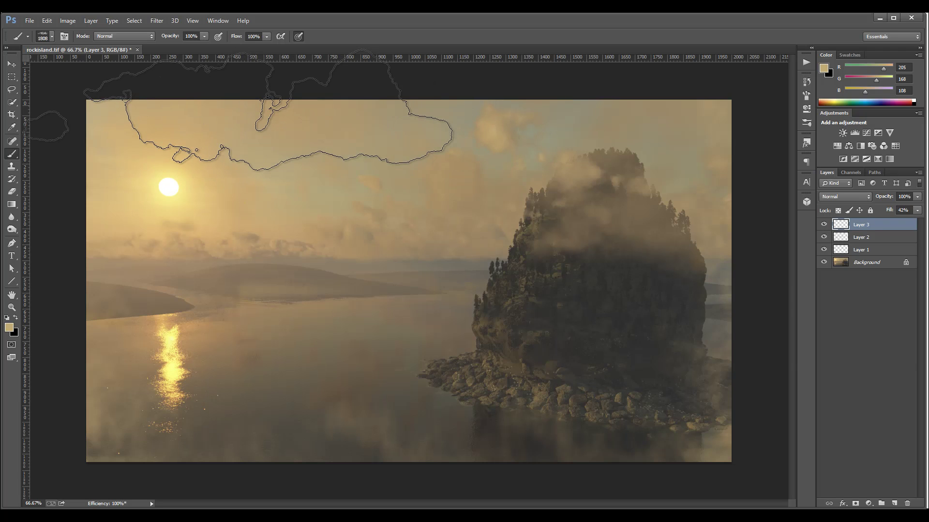
click(893, 504)
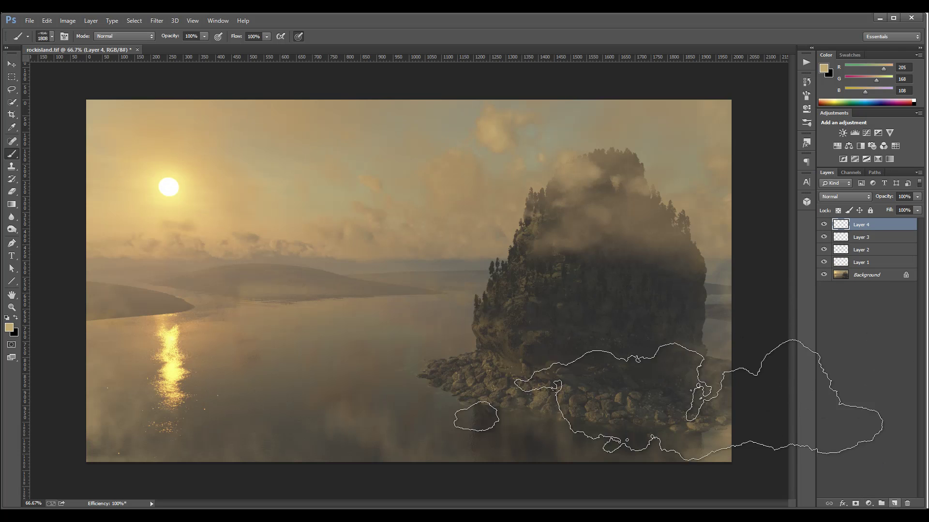
alt+click(179, 199)
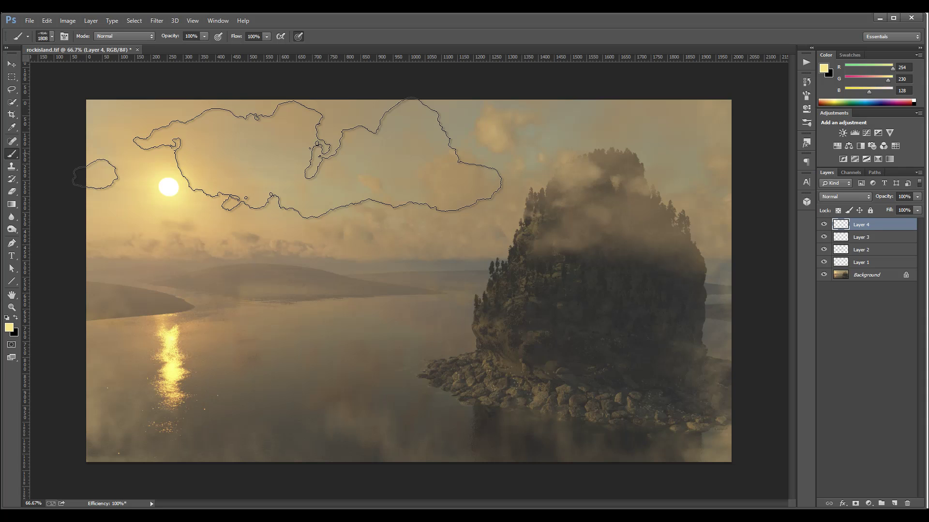
- Shrink the brush to 1100 px, stamp glowing clouds in the sky right of the sun and set the layer's fill to 48%
key(bracketleft)
key(bracketleft)
key(bracketleft)
key(bracketleft)
key(bracketleft)
key(bracketleft)
key(bracketleft)
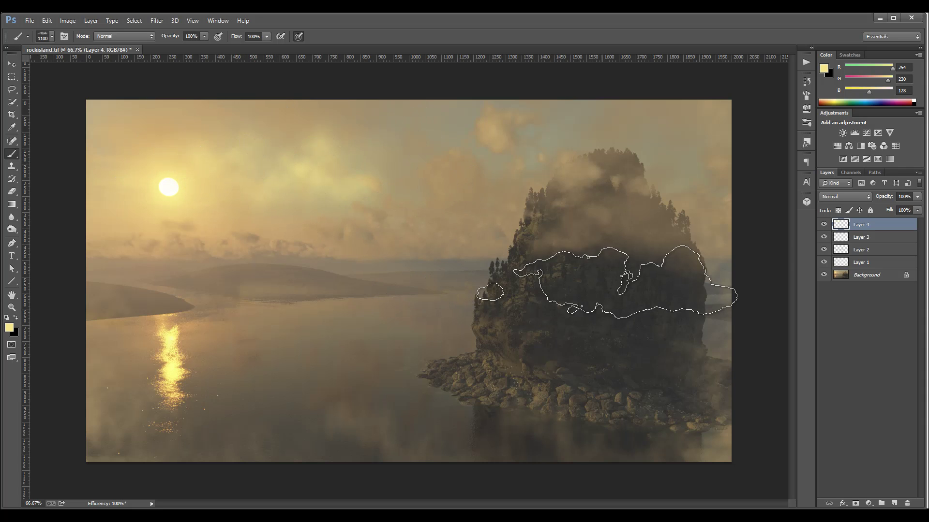
click(917, 211)
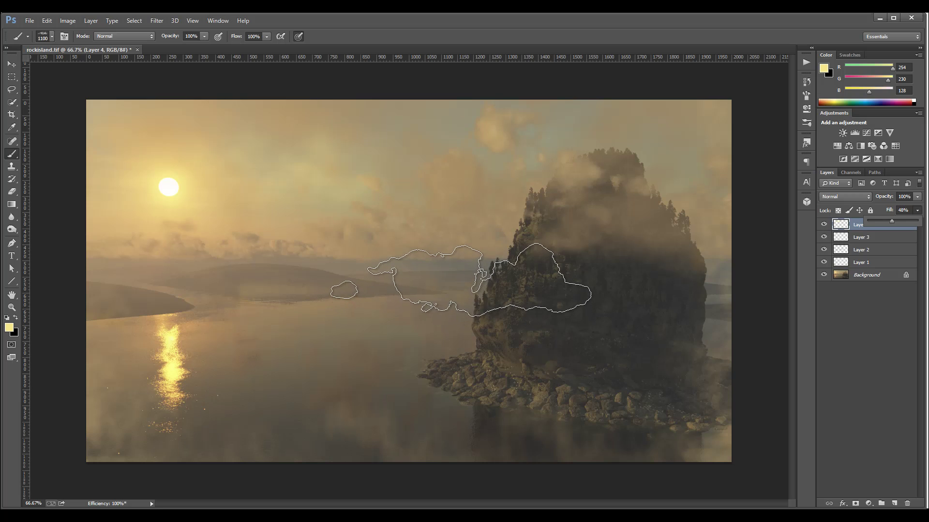
- Sample the brown haze above the distant hills as the foreground colour and reduce the brush to 250 px
alt+click(362, 260)
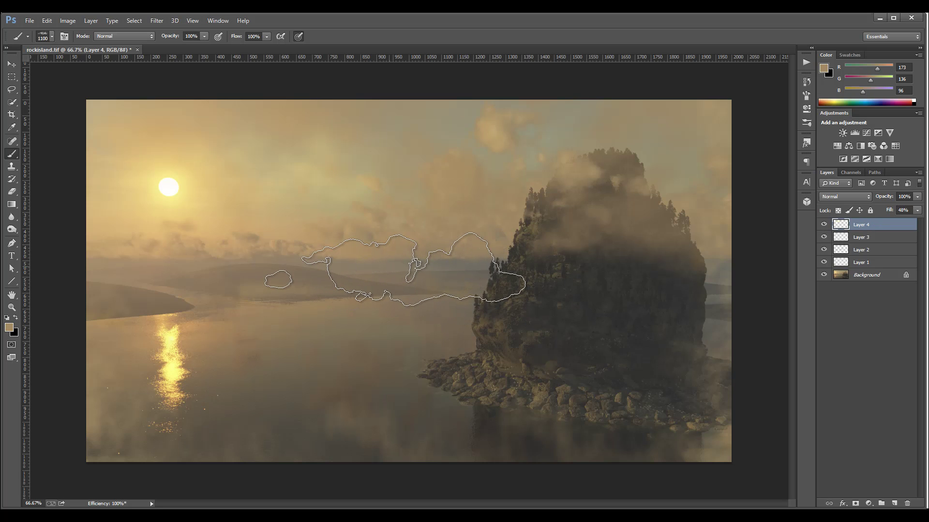
key(bracketleft)
key(bracketleft)
key(bracketleft)
key(bracketleft)
key(bracketleft)
key(bracketleft)
key(bracketleft)
key(bracketleft)
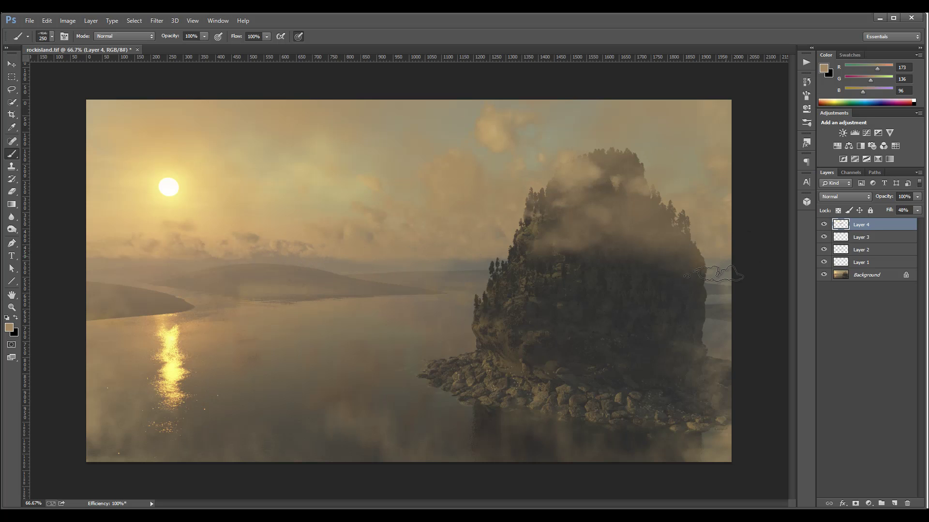
- Enlarge the brush to 1000 px and stamp mist across the lower right side of the island, above the rocks
key(bracketright)
key(bracketright)
key(bracketright)
key(bracketright)
key(bracketright)
key(bracketright)
key(bracketright)
key(bracketright)
key(bracketright)
key(bracketright)
key(bracketright)
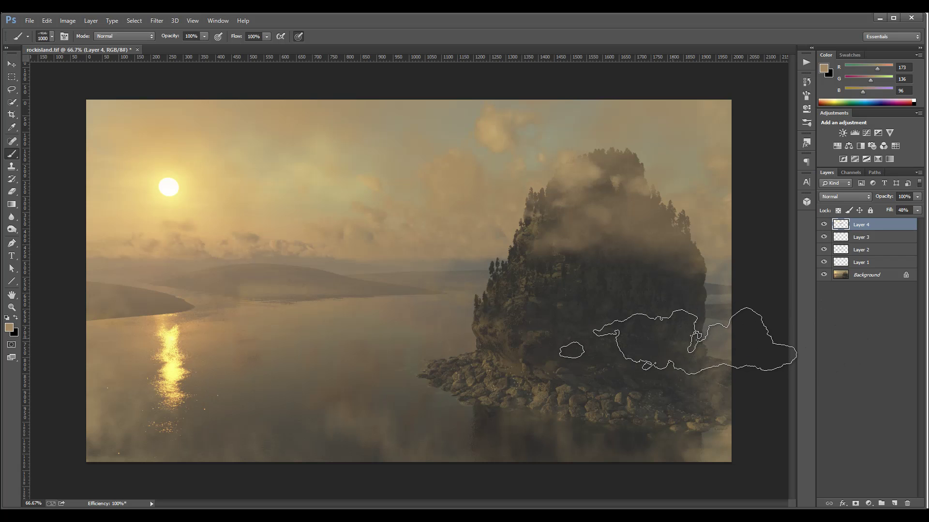
click(678, 342)
key(bracketleft)
key(bracketleft)
key(bracketleft)
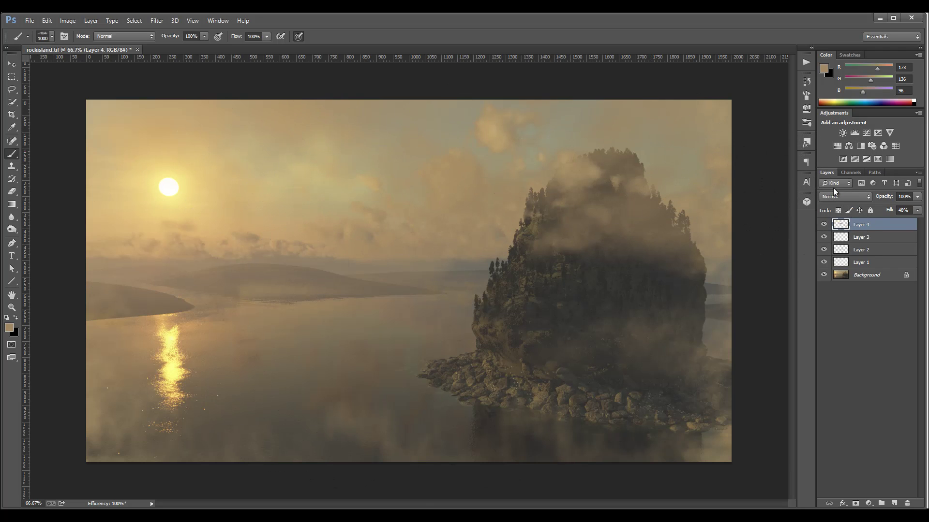
- Group Layers 1 to 4, rename the group as Clouds and select it
shift+click(879, 264)
key(ctrl+g)
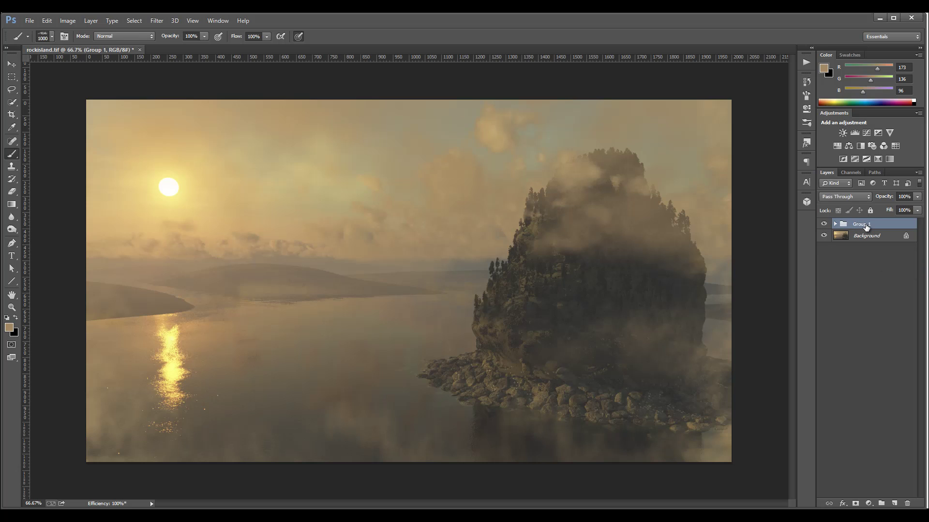
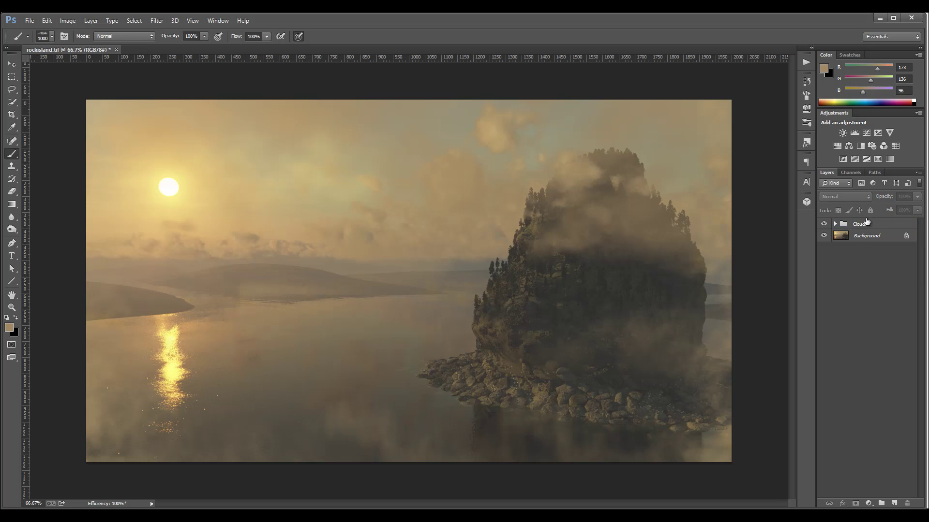
click(883, 223)
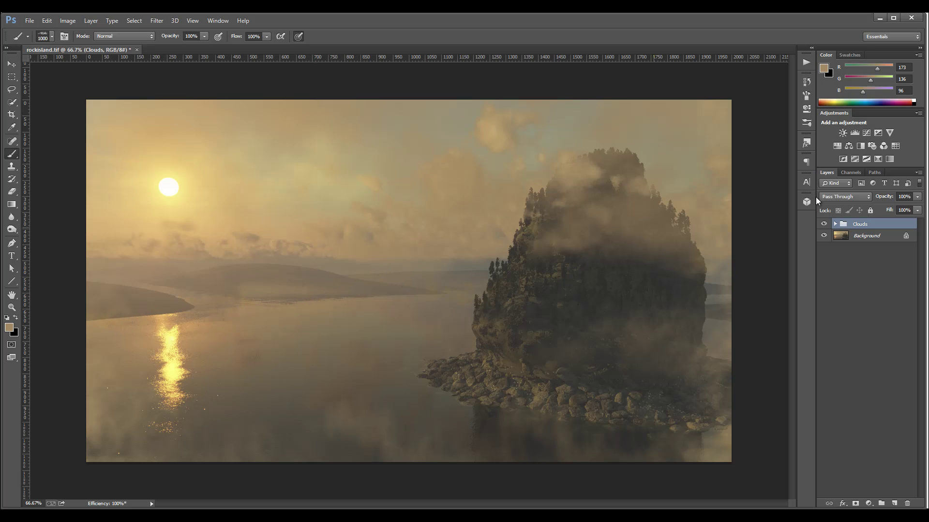
- Merge all visible content into a new top layer and apply Dust & Scratches to it with a radius of 6 pixels and threshold 0
key(ctrl+shift+alt+n)
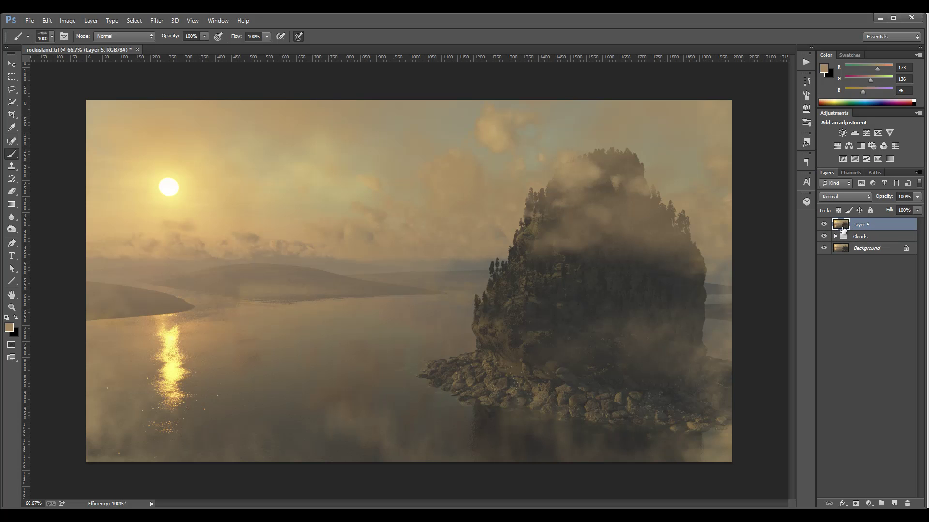
click(156, 21)
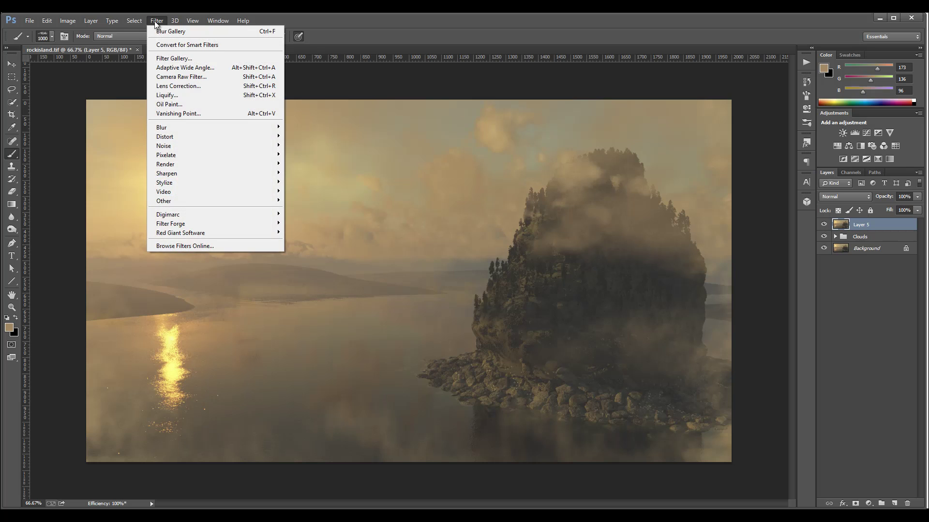
mouse_move(185, 147)
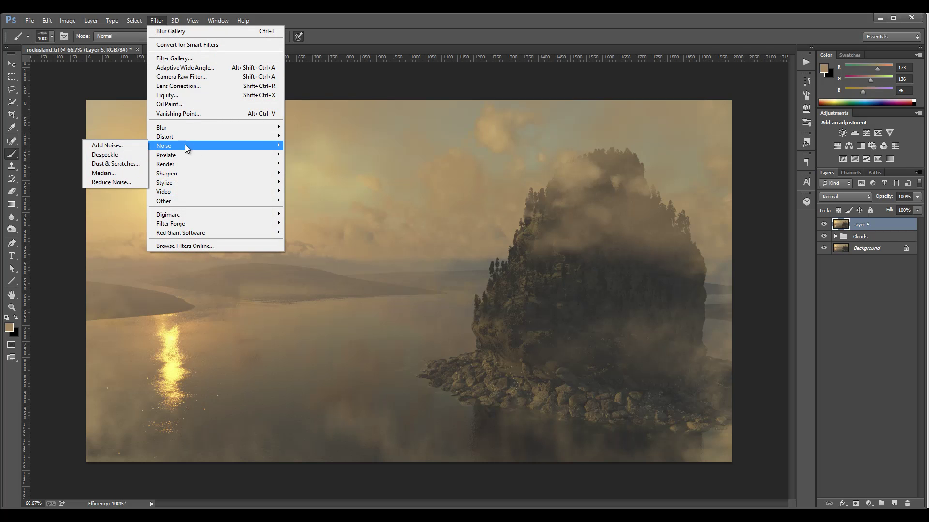
click(120, 166)
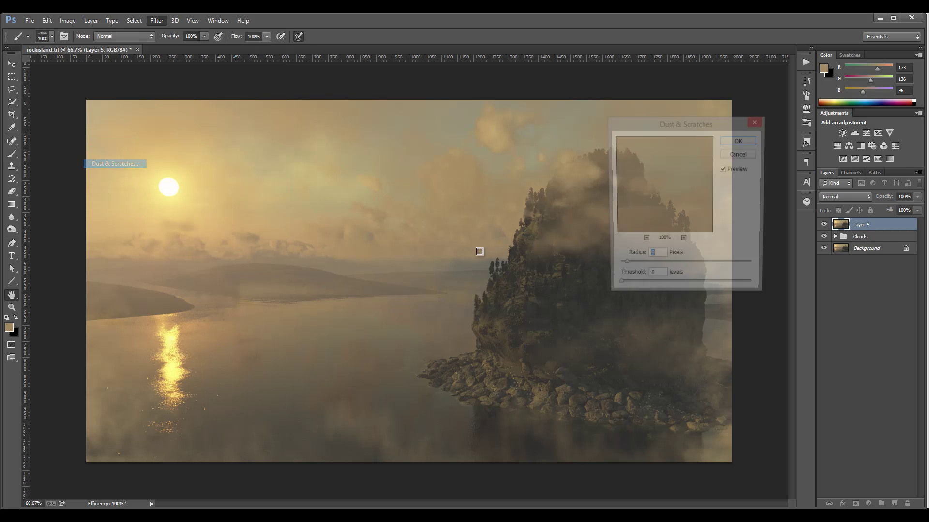
drag(624, 267, 629, 267)
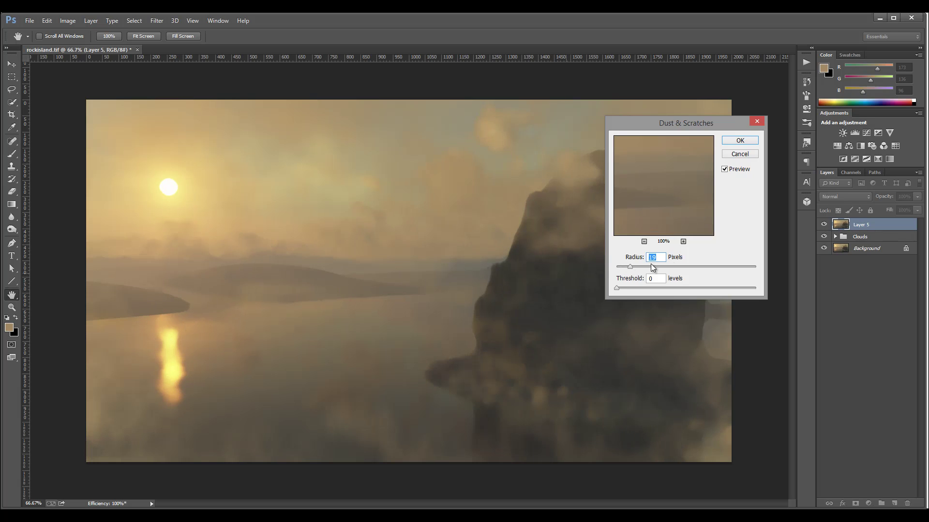
drag(633, 267, 620, 268)
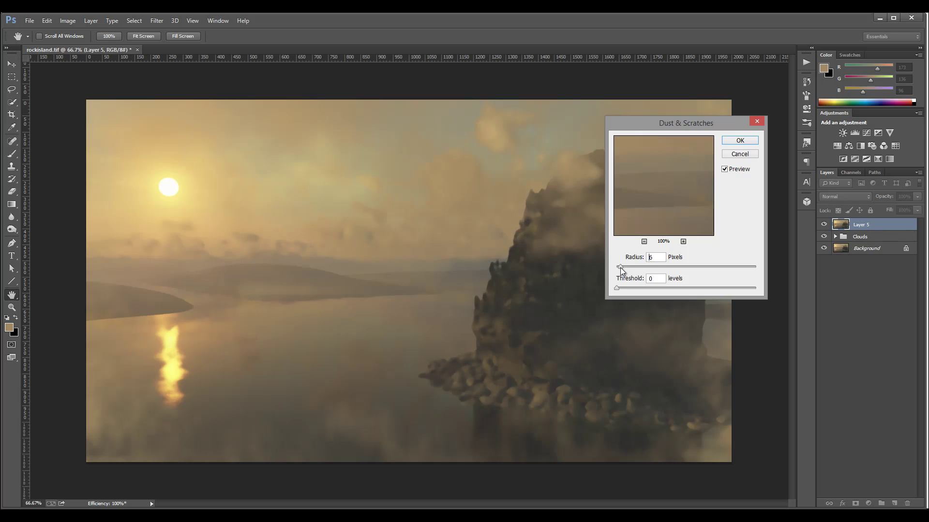
click(740, 141)
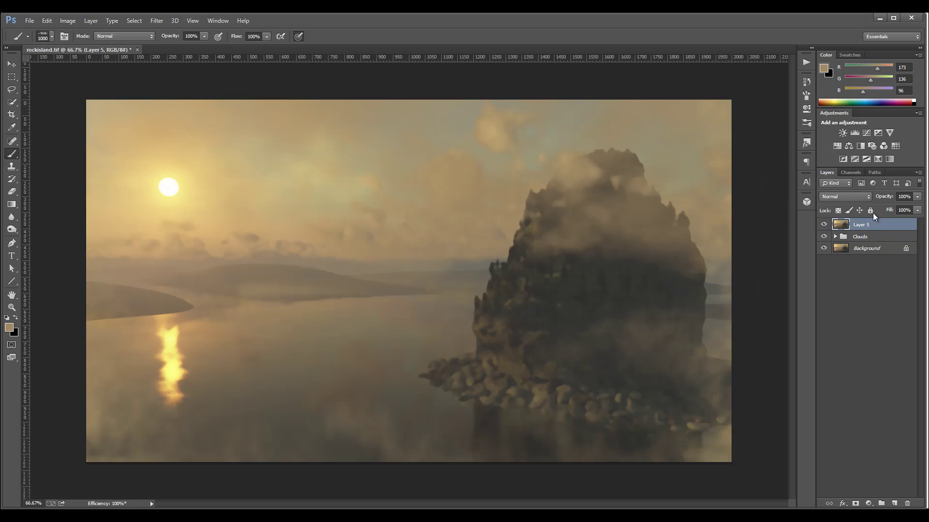
- Try the Screen blend mode on the filtered layer, and set its blend mode to Overlay
click(858, 193)
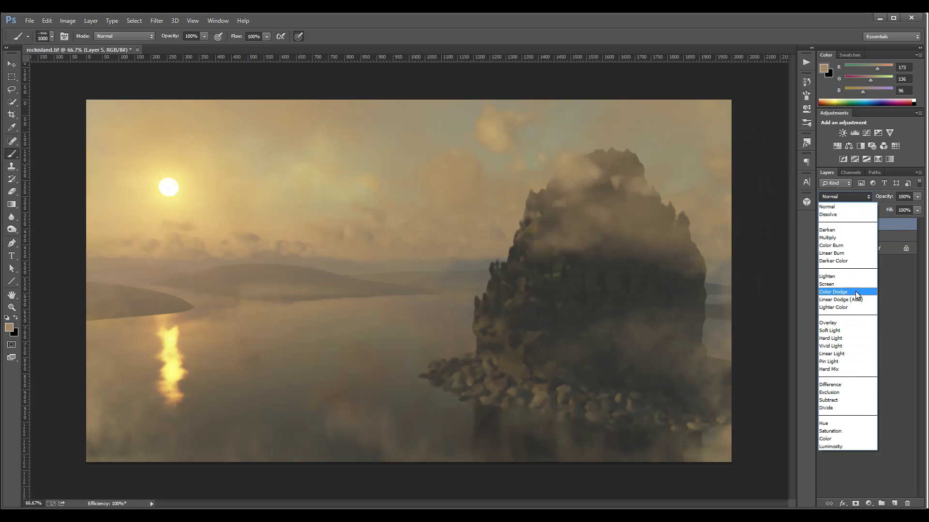
key(Escape)
key(shift+alt+s)
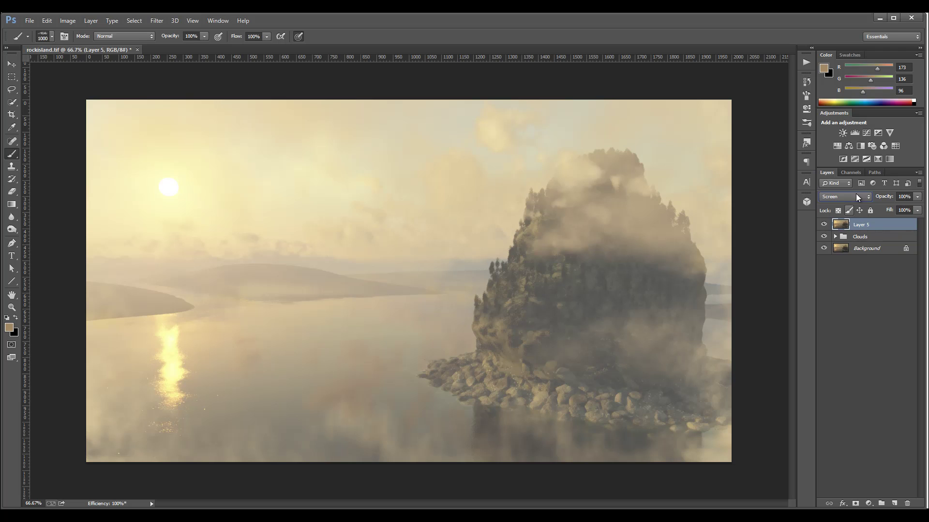
click(847, 195)
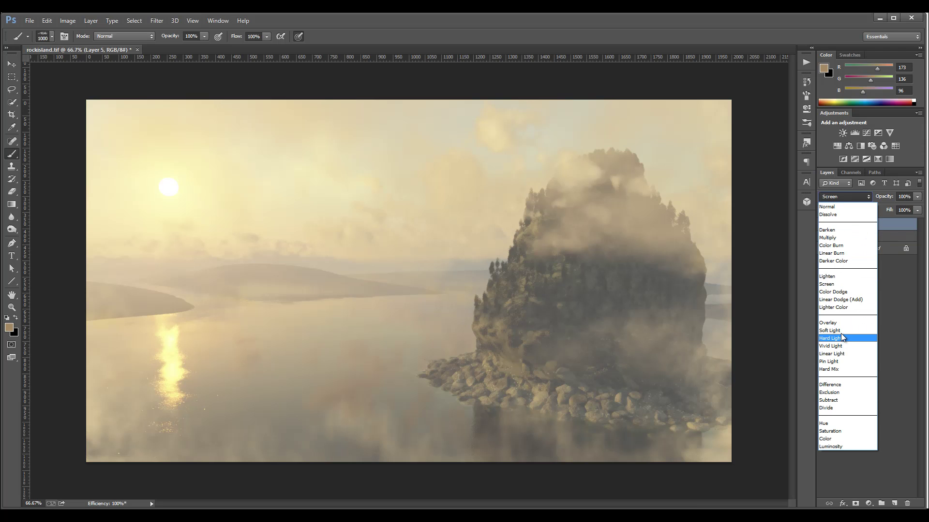
click(840, 323)
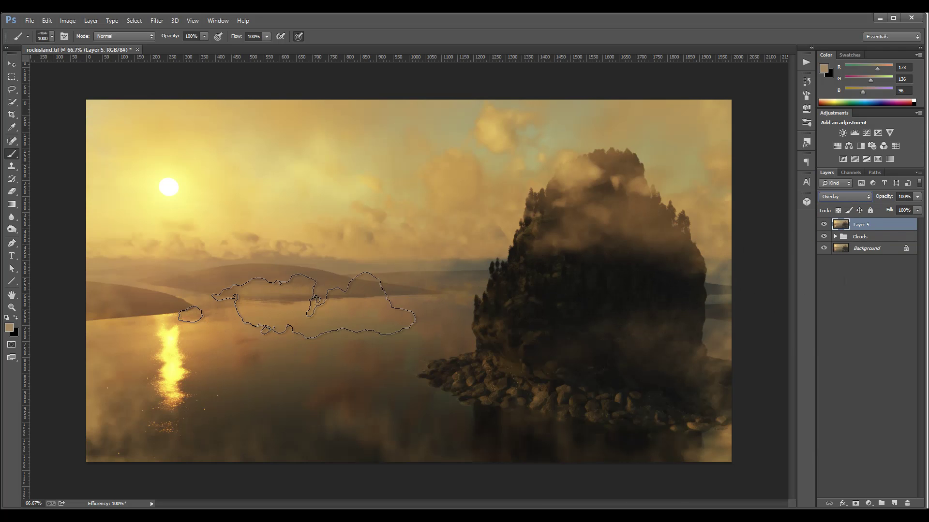
- Switch Layer 5 from Overlay to the Normal blend mode and give it an inverted, fully black layer mask
click(846, 196)
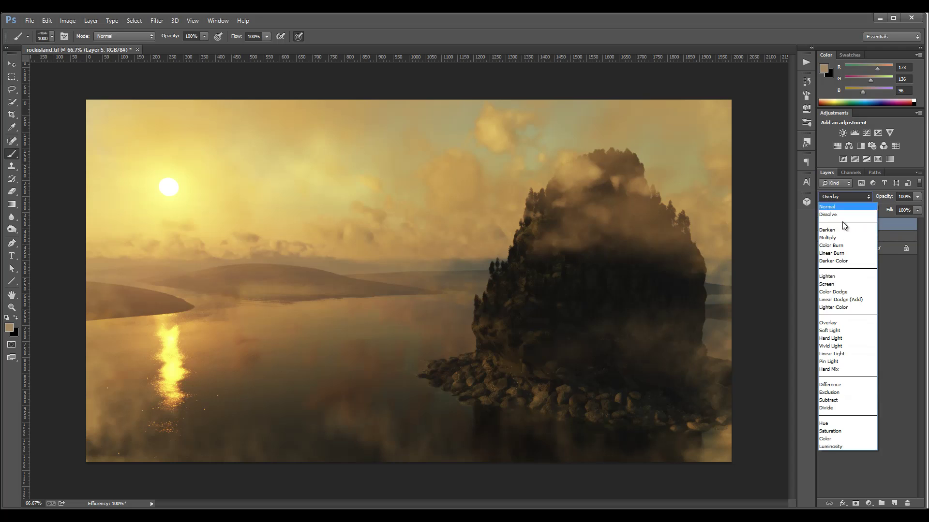
click(853, 328)
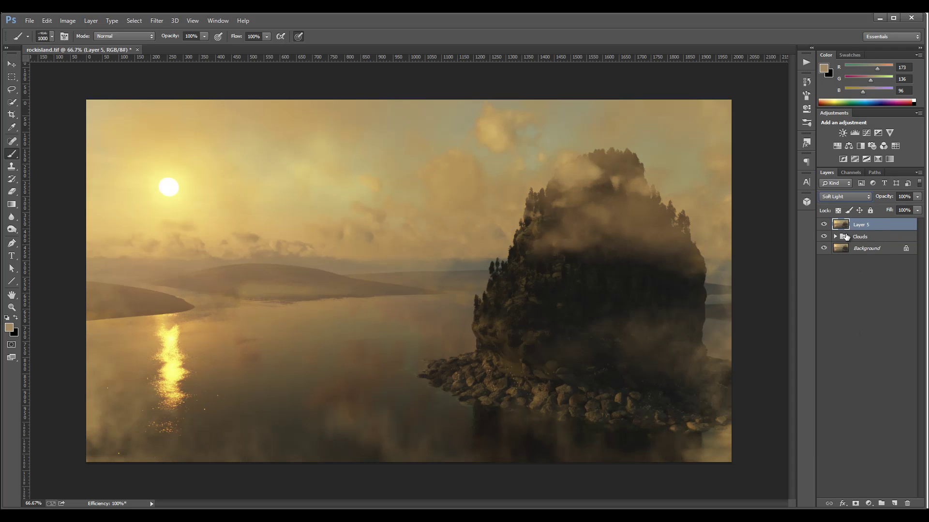
click(846, 196)
click(845, 201)
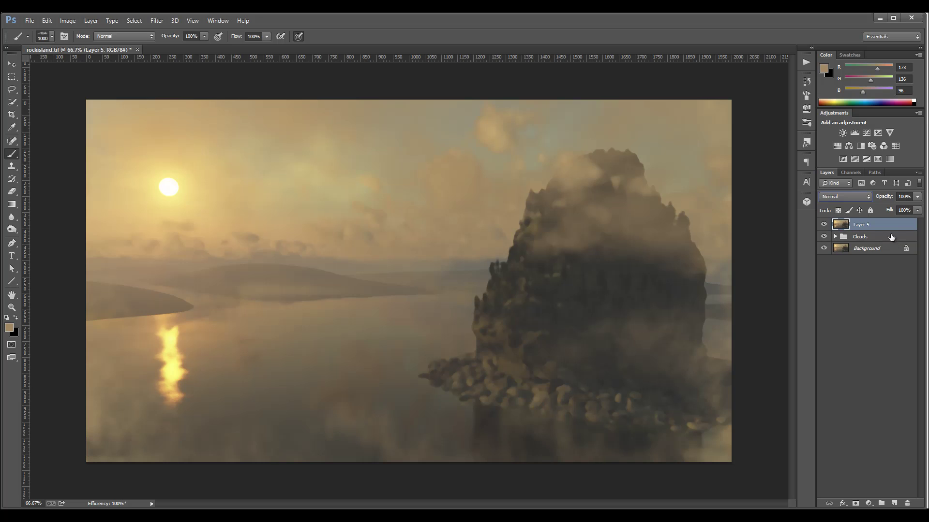
click(856, 504)
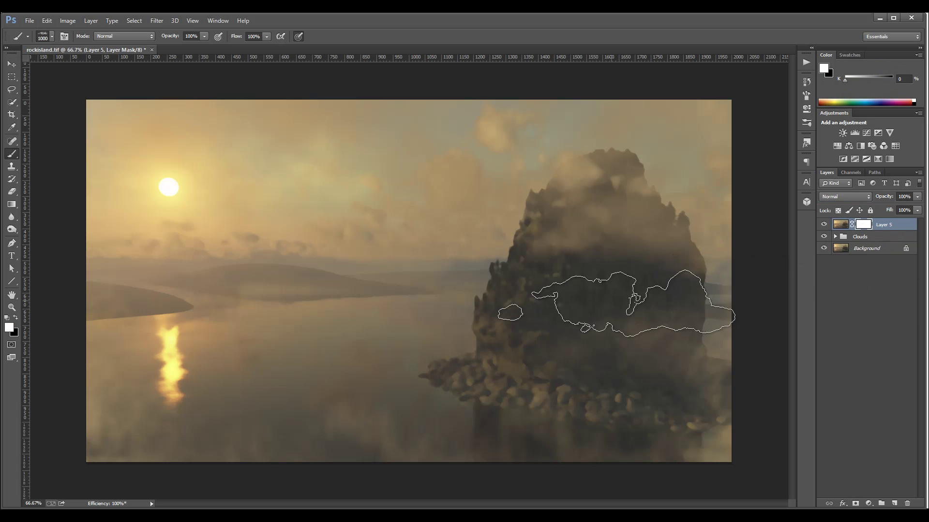
key(ctrl+i)
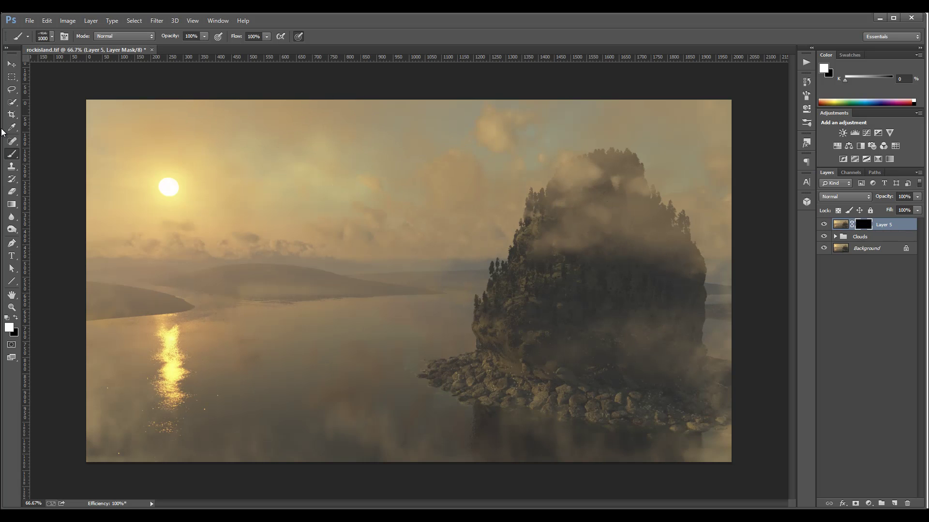
- Paint white on Layer 5's mask along the distant shoreline with a round 125 px brush at 10% opacity
right_click(474, 242)
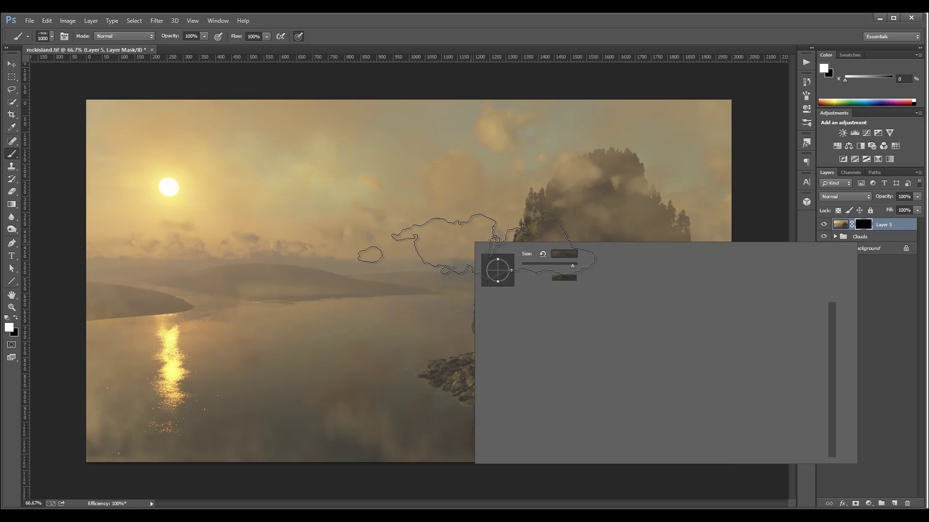
click(551, 312)
drag(557, 269, 553, 269)
click(52, 353)
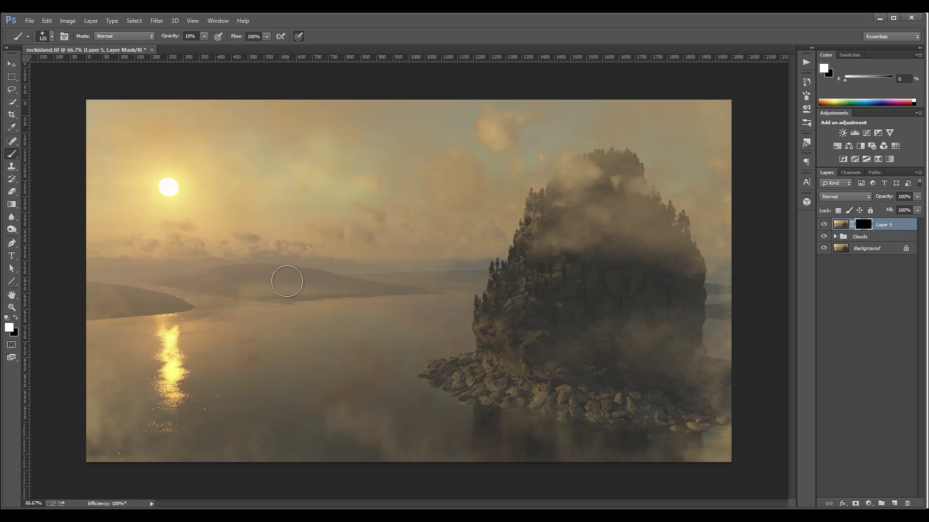
key(bracketright)
key(bracketright)
key(bracketleft)
key(bracketleft)
mouse_move(376, 297)
mouse_down()
mouse_move(373, 289)
mouse_move(405, 279)
mouse_move(444, 281)
mouse_move(416, 300)
mouse_move(139, 298)
mouse_move(268, 274)
mouse_move(434, 280)
mouse_up()
- Compare the image with Layer 5 hidden and shown
click(823, 225)
click(823, 225)
click(824, 225)
click(824, 225)
click(823, 225)
click(824, 225)
click(824, 225)
click(824, 225)
click(824, 225)
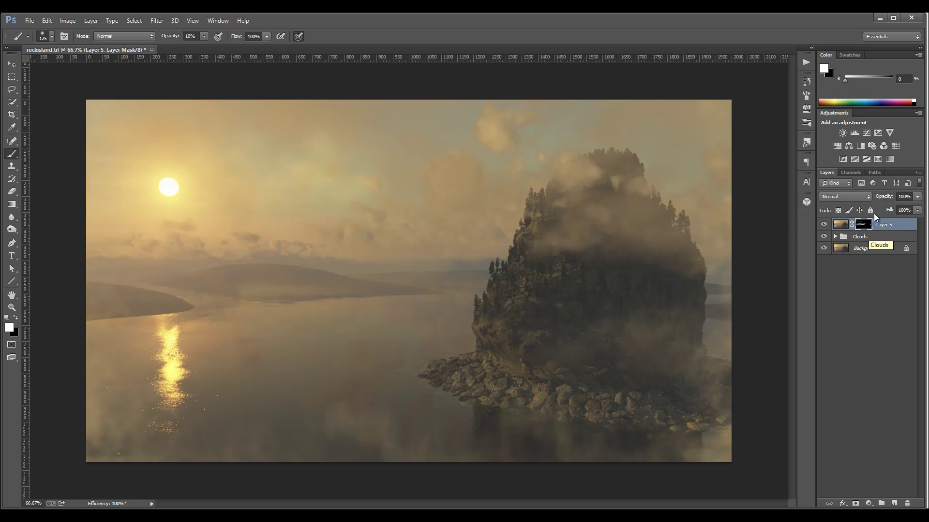
- Add a Curves adjustment layer and raise its Blue channel in the shadows and at input 184 to output 206
click(867, 502)
click(881, 348)
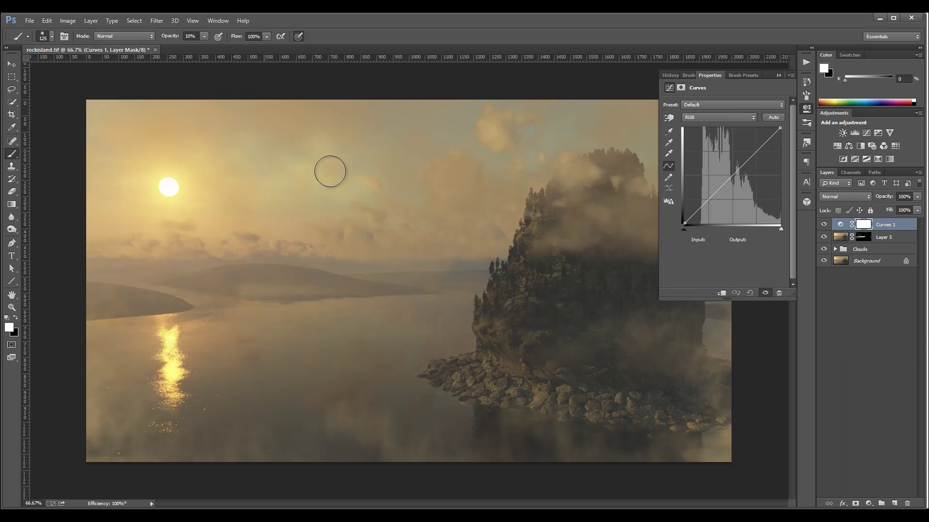
click(718, 117)
click(703, 147)
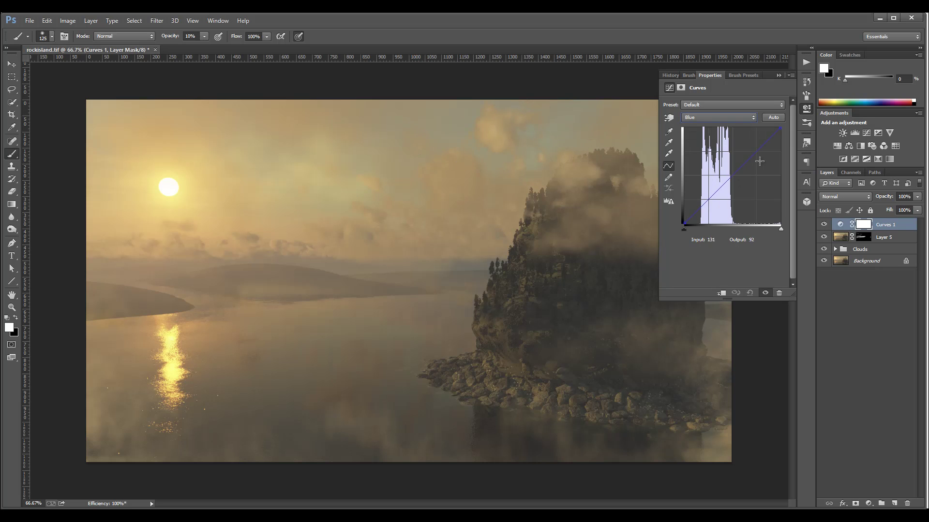
drag(755, 154, 753, 145)
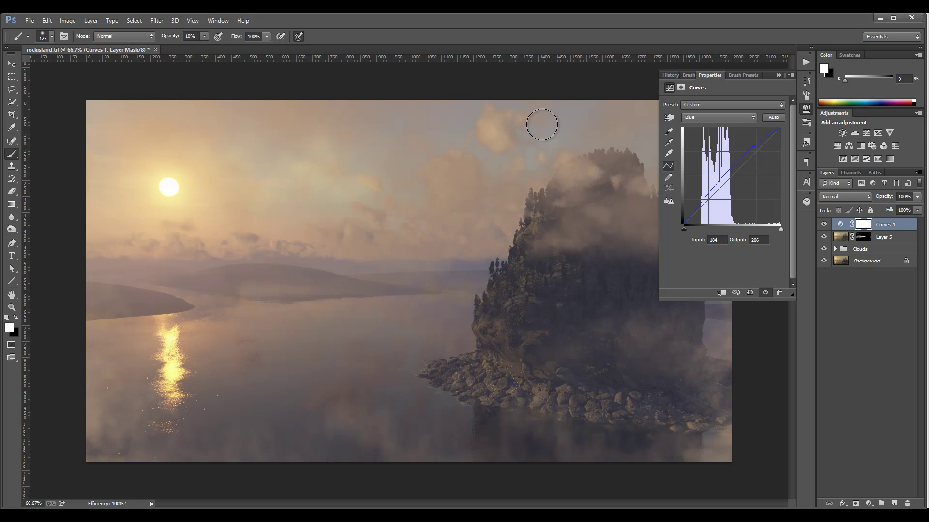
drag(706, 196, 713, 189)
- Lower the Red channel of Curves 1 at input 186 to output 179, and lower its shadows slightly
click(737, 118)
click(710, 135)
drag(744, 159, 754, 157)
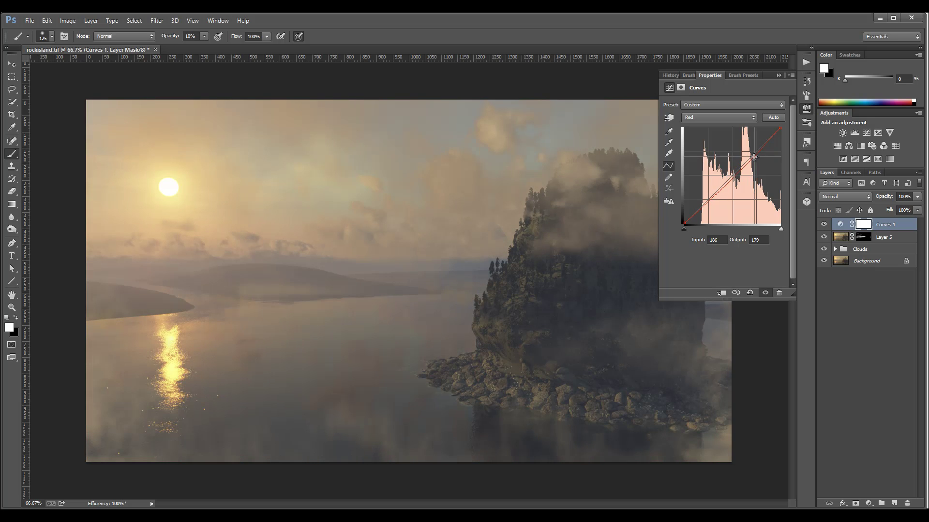
drag(709, 200, 715, 198)
- Lower the Green channel of Curves 1 with shadow and highlight points and a midtone point at input 162, output 150
click(715, 118)
click(710, 140)
drag(746, 163, 762, 147)
drag(711, 194, 714, 199)
drag(746, 164, 745, 167)
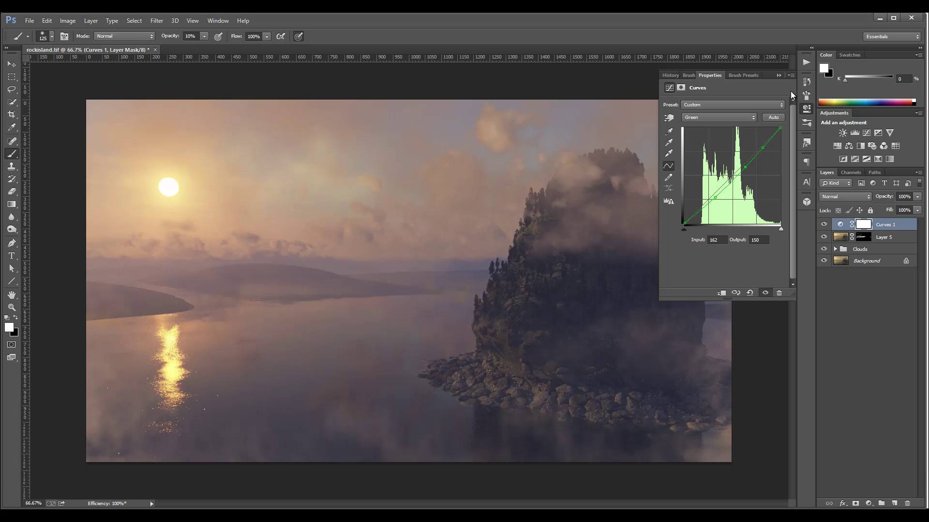
- Invert the Curves 1 mask to black and enlarge the brush to 200 px
click(863, 225)
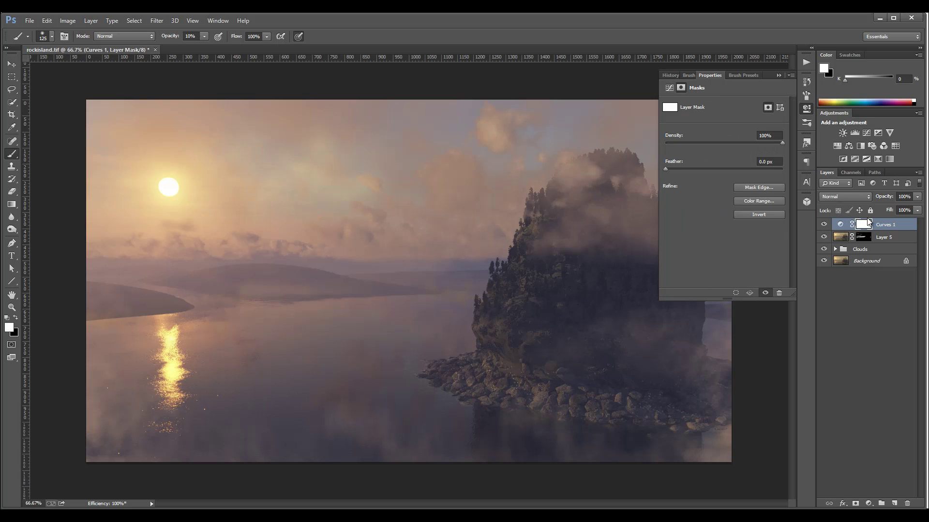
key(ctrl+i)
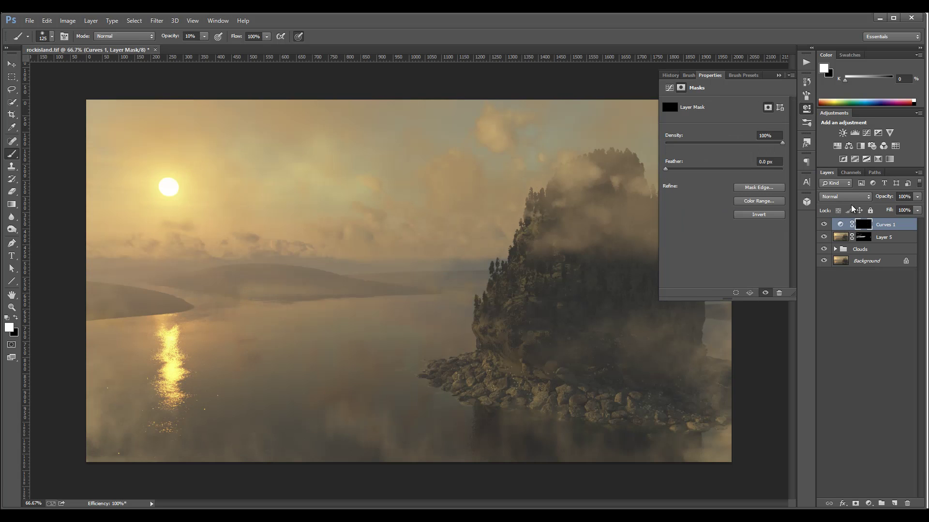
click(806, 108)
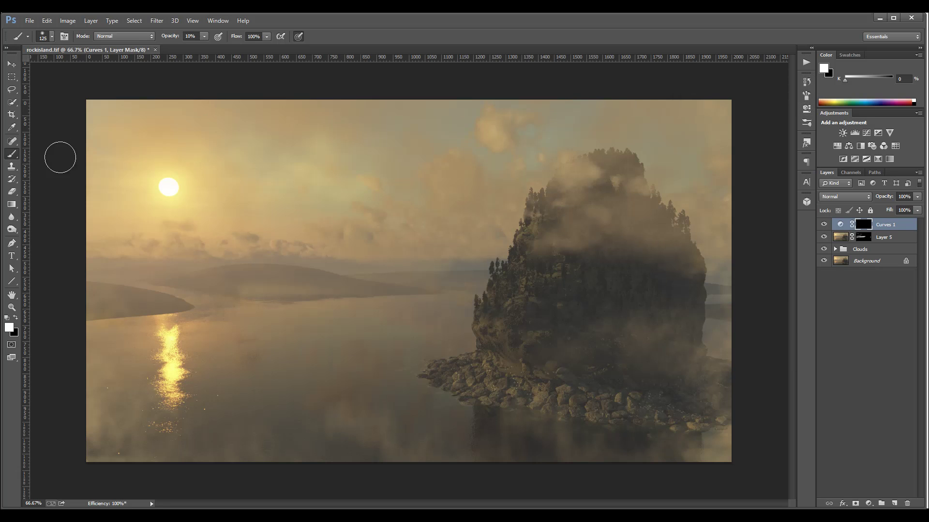
key(bracketright)
key(bracketright)
key(bracketright)
- Apply a Gaussian Blur with a radius of about 140.5 pixels to the Curves 1 mask and return to the Brush tool
click(156, 20)
mouse_move(210, 126)
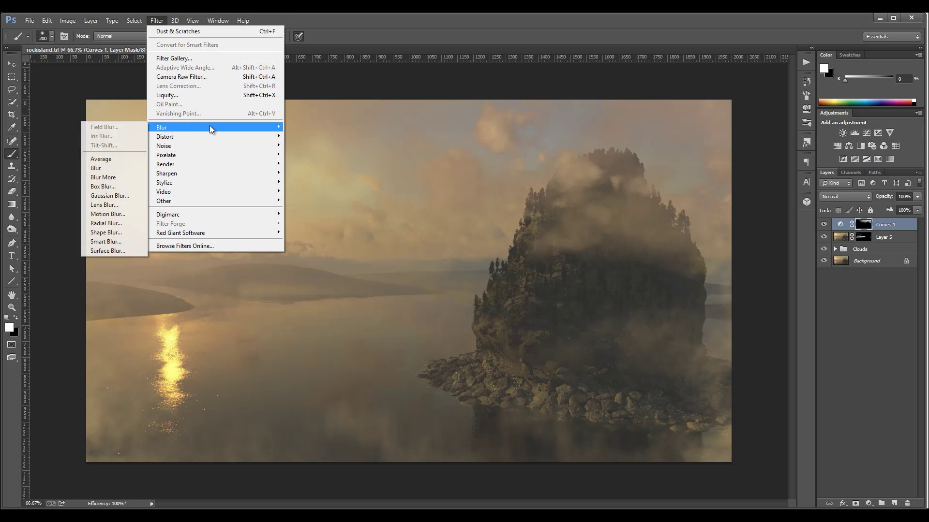
click(127, 196)
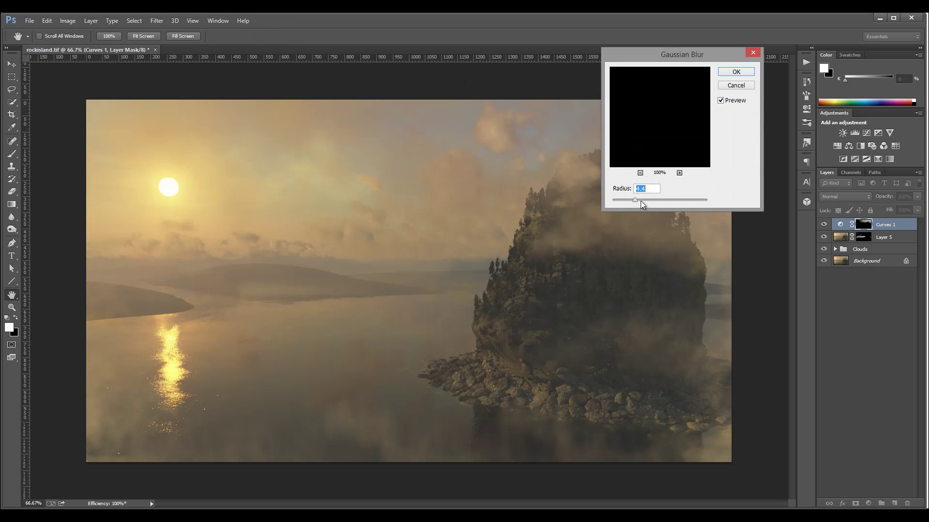
drag(668, 199, 680, 198)
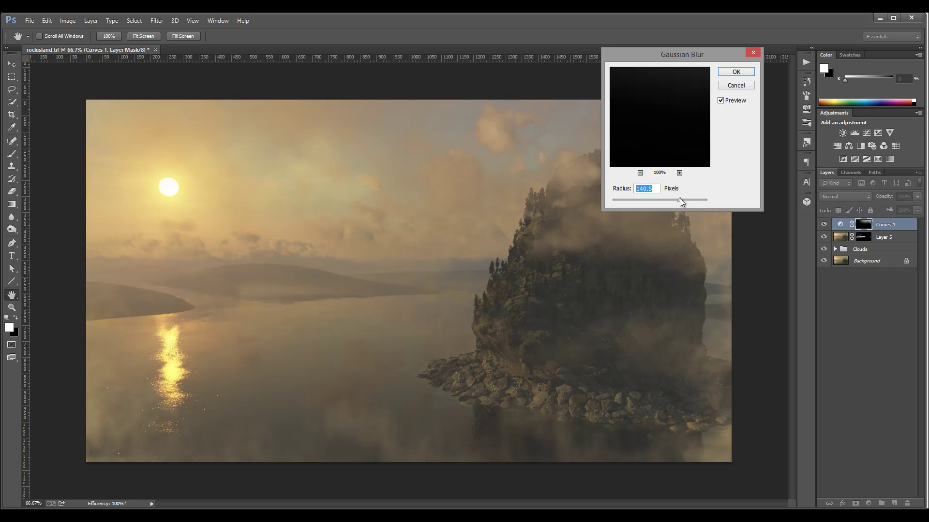
click(736, 72)
key(b)
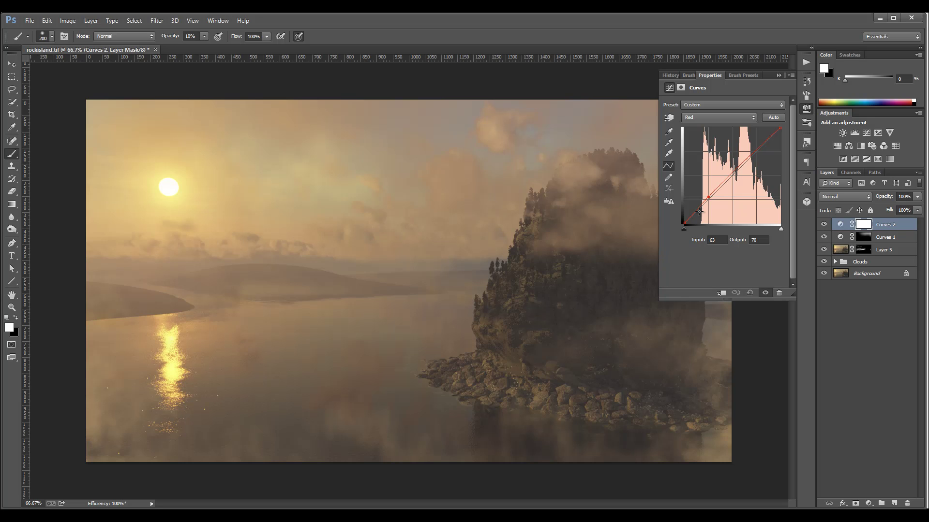
- Raise the Red channel of Curves 2 in the shadows and set its highlight point to input 192, output 197
drag(708, 197, 707, 195)
drag(752, 150, 756, 150)
key(Left)
key(Up)
key(Up)
key(Up)
key(Up)
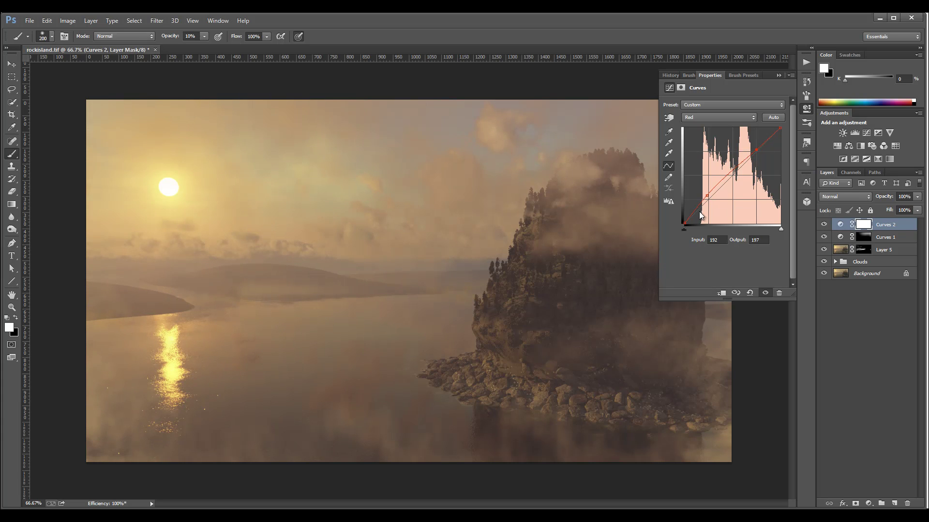
- Adjust the Blue channel of Curves 2 with a shadow point and invert the layer's mask to black
click(718, 118)
click(718, 151)
drag(709, 199, 711, 197)
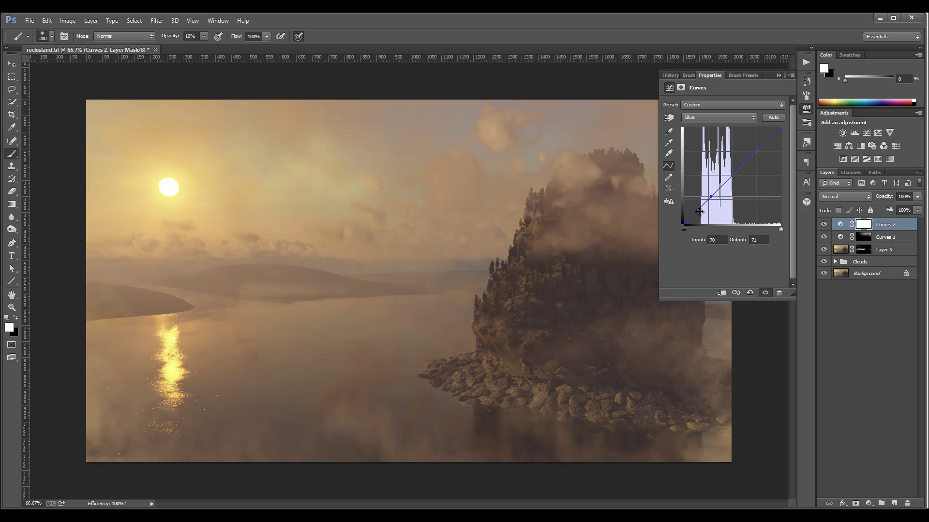
drag(761, 146, 760, 147)
key(ctrl+z)
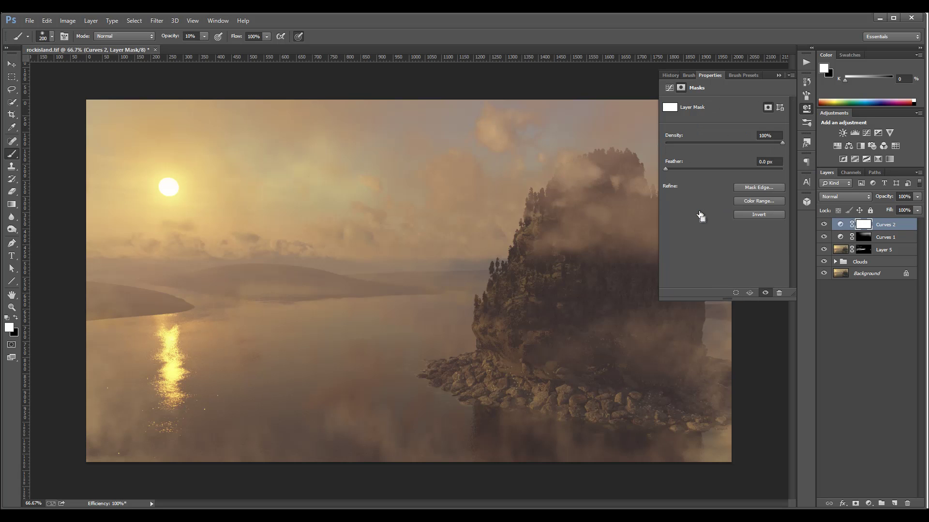
key(ctrl+i)
click(806, 109)
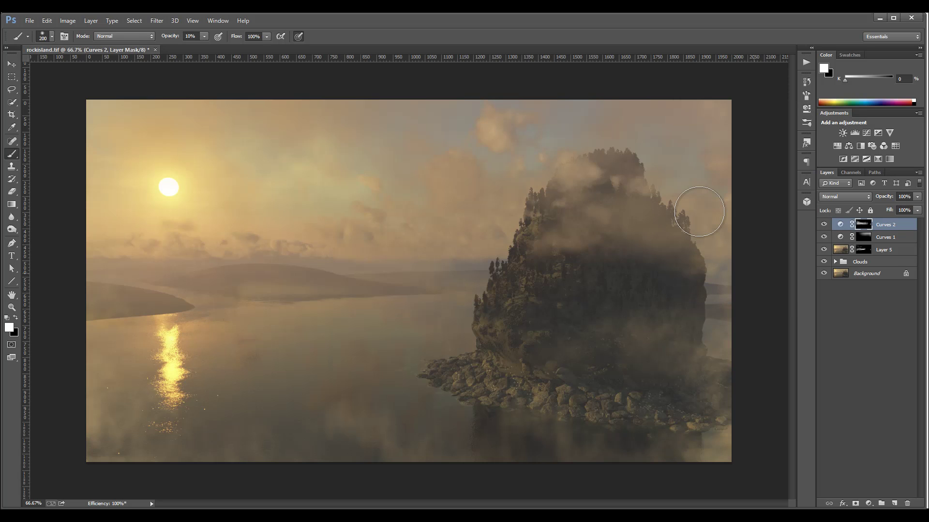
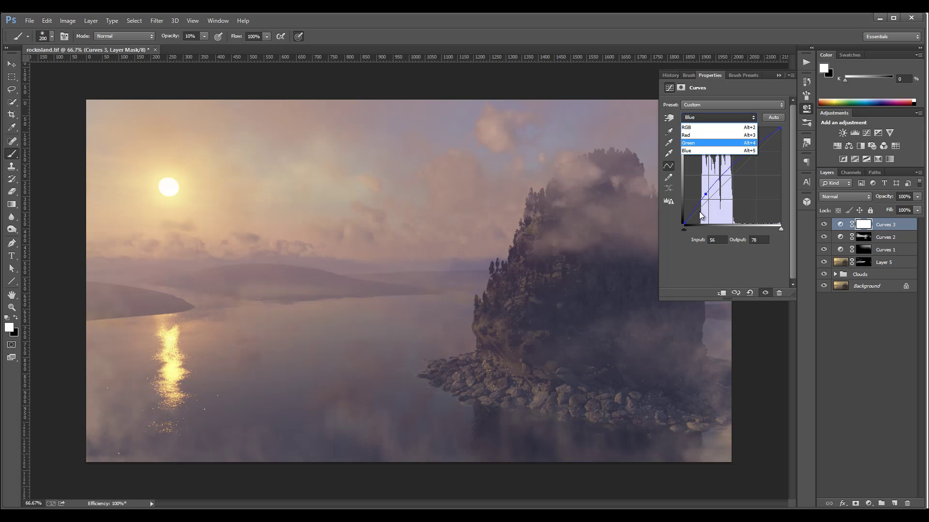
- Move the black point of Curves 3's Red channel to about input 63, output 30, and raise a midtone point slightly
click(711, 131)
drag(684, 223, 708, 212)
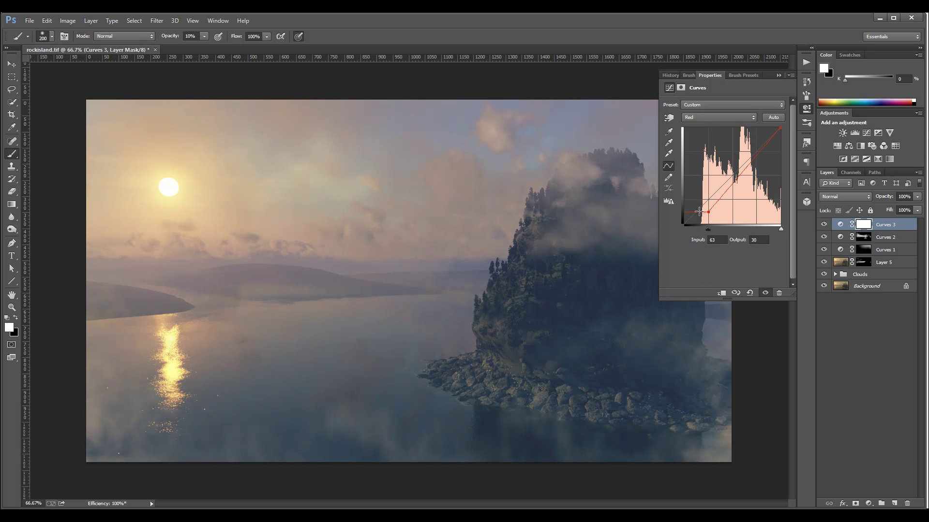
drag(736, 179, 736, 174)
- Raise the Green channel of Curves 3 in the shadows to input 54, output 61
click(719, 117)
click(718, 143)
drag(699, 214, 699, 210)
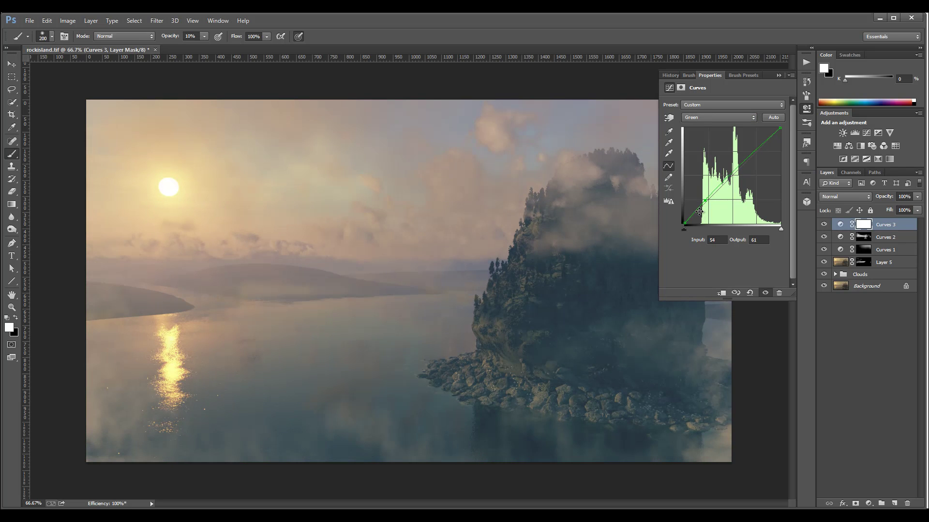
- Adjust the shadow end of Curves 3's Blue channel and invert the layer's mask to black
key(alt+5)
click(719, 151)
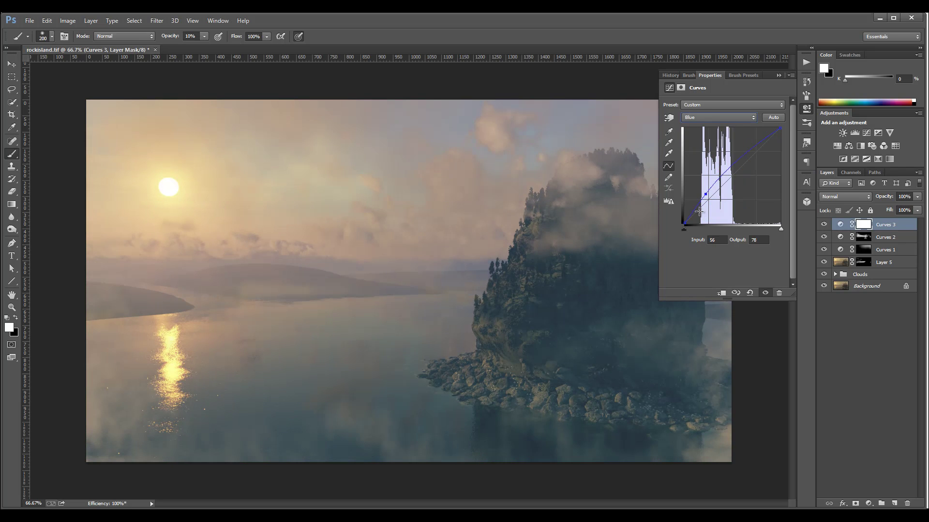
drag(684, 224, 700, 215)
click(806, 109)
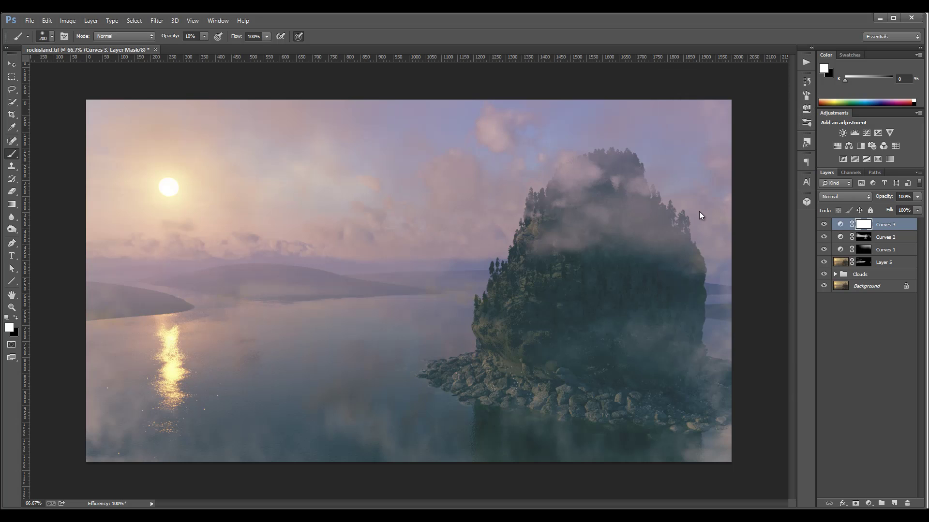
key(ctrl+i)
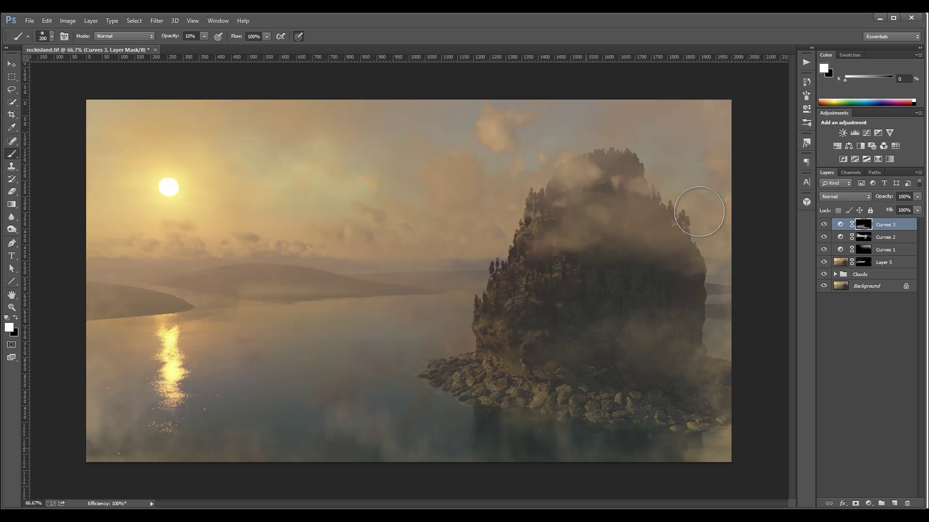
ctrl+click(699, 211)
click(699, 211)
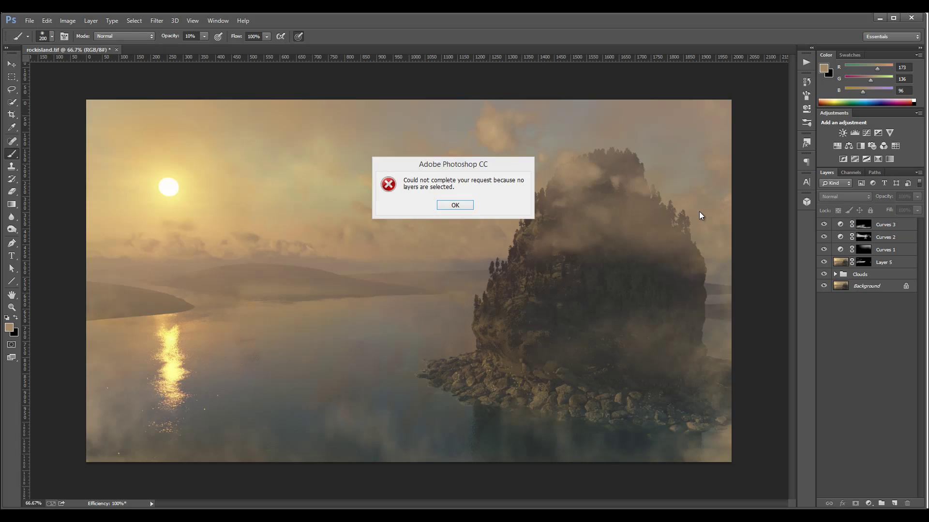
click(699, 212)
click(701, 215)
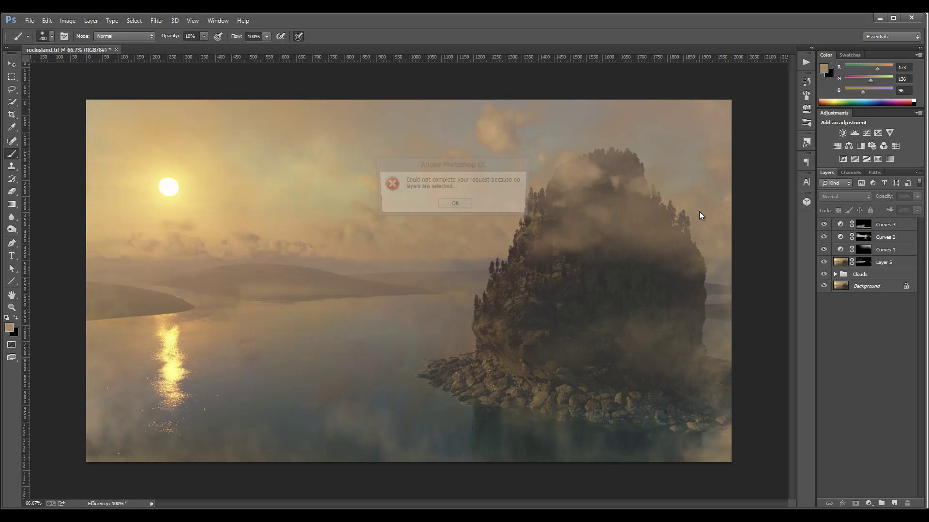
key(Return)
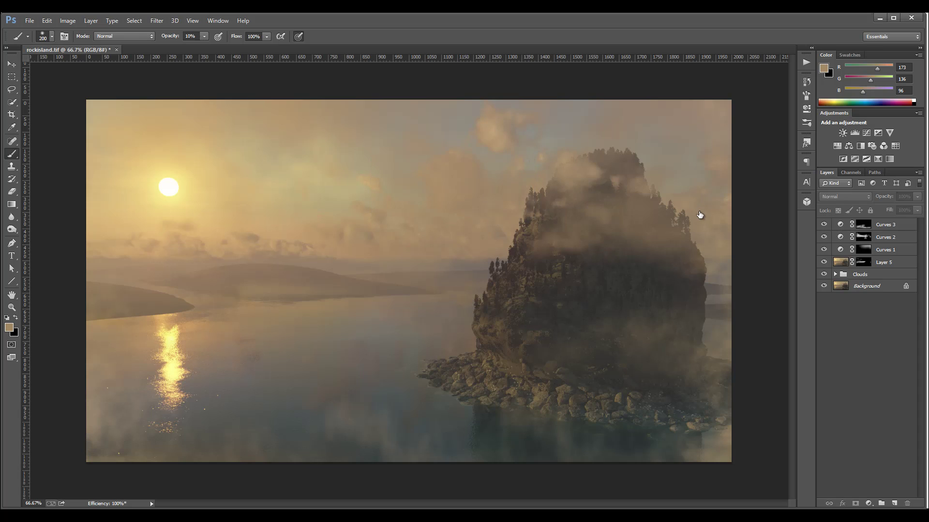
- Reselect the Curves 3 layer and move the selection down to the Curves 2 layer
key(alt+.)
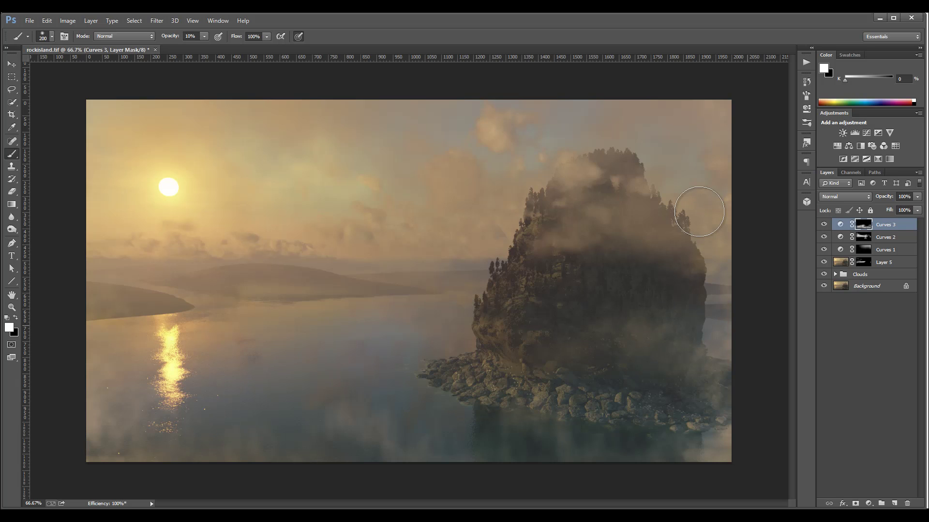
key(alt+bracketleft)
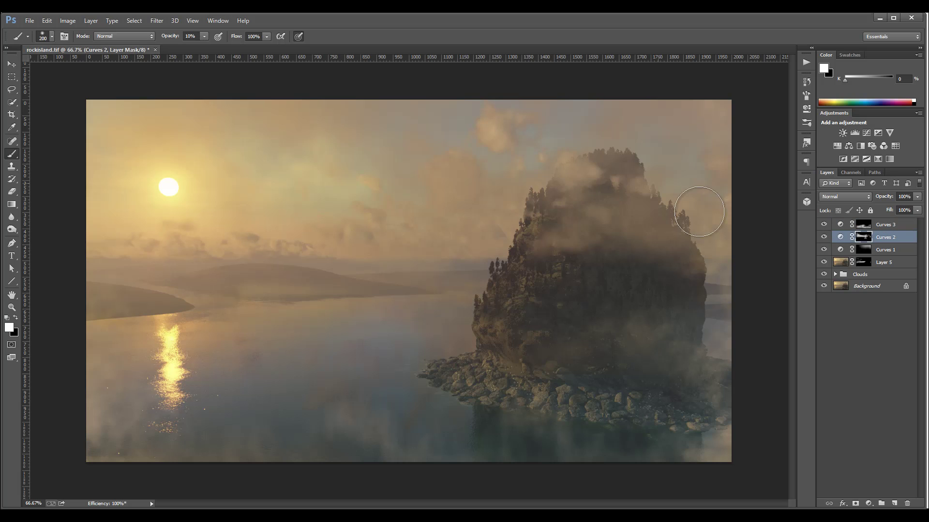
- Select the three Curves layers, group them, and stamp all visible layers onto a new layer above the group
key(alt+t)
key(Escape)
key(Escape)
key(alt+bracketright)
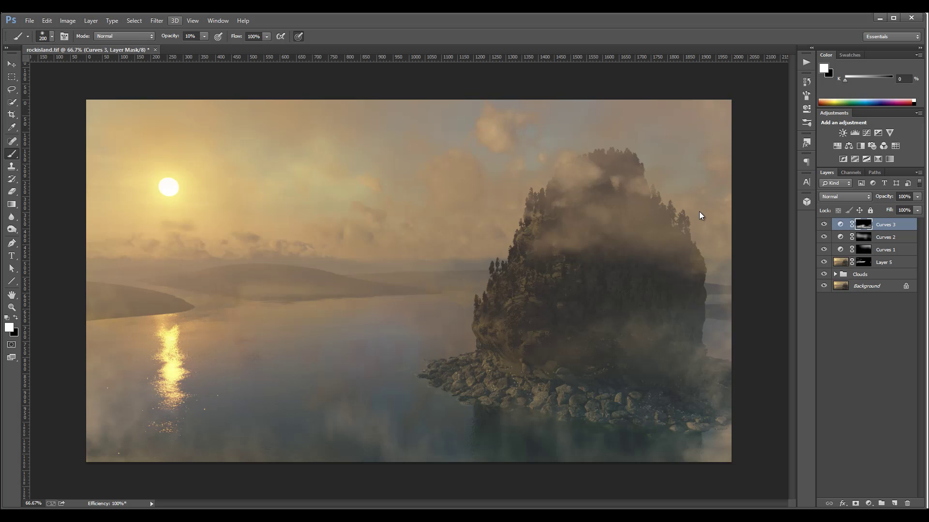
key(alt+t)
key(Escape)
key(Escape)
key(alt+shift+bracketleft)
key(alt+shift+bracketleft)
key(ctrl+g)
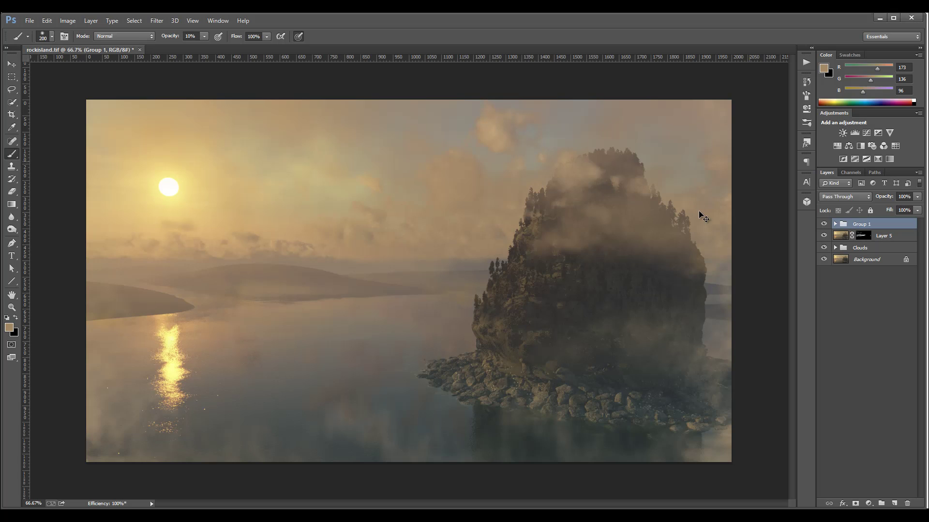
key(ctrl+shift+alt+e)
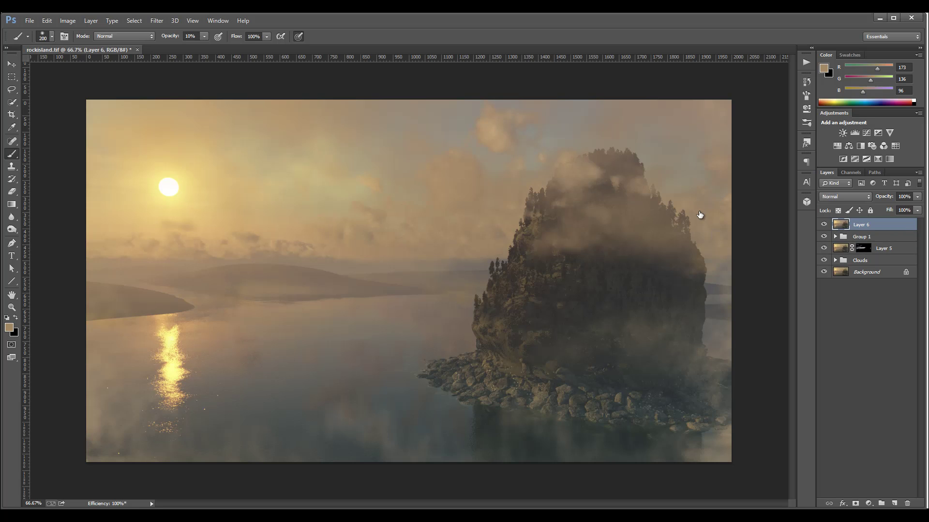
- Convert the stamped layer with a Black & White adjustment, setting Reds to 87% and Yellows to 101%
key(alt+i)
key(a)
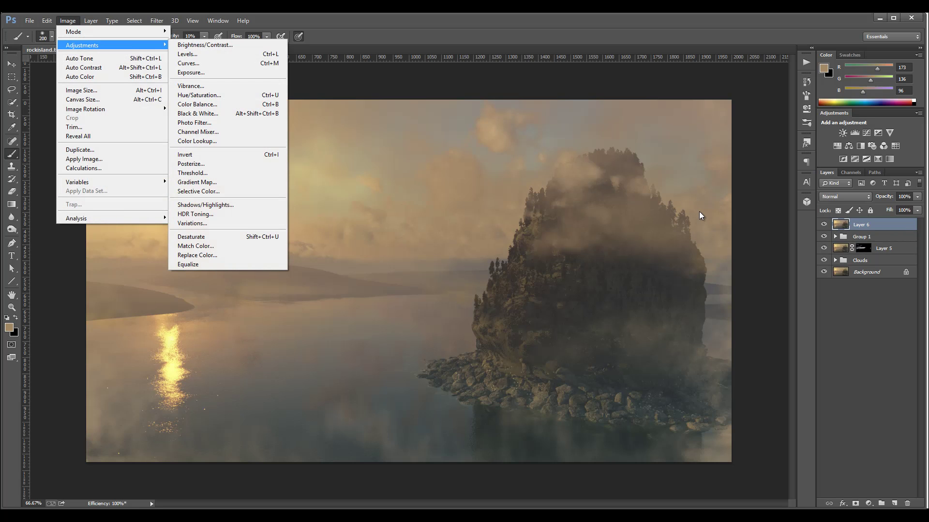
key(Down)
key(Down)
key(Down)
key(Down)
key(Down)
key(Down)
key(Down)
key(Down)
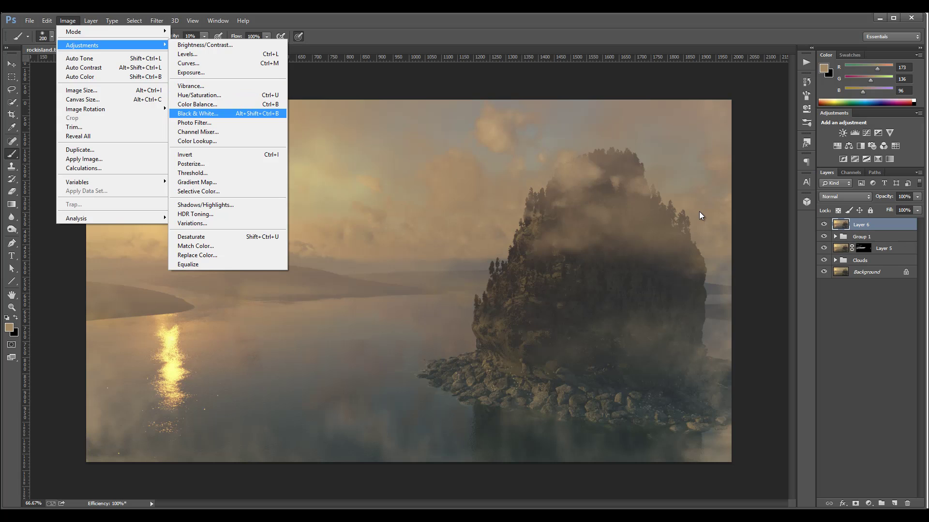
key(Return)
text(85)
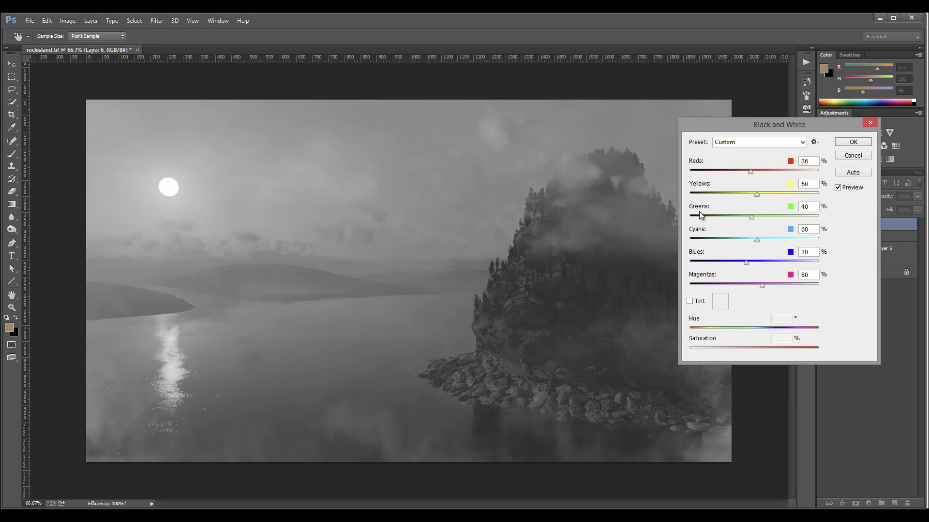
key(Up)
key(Up)
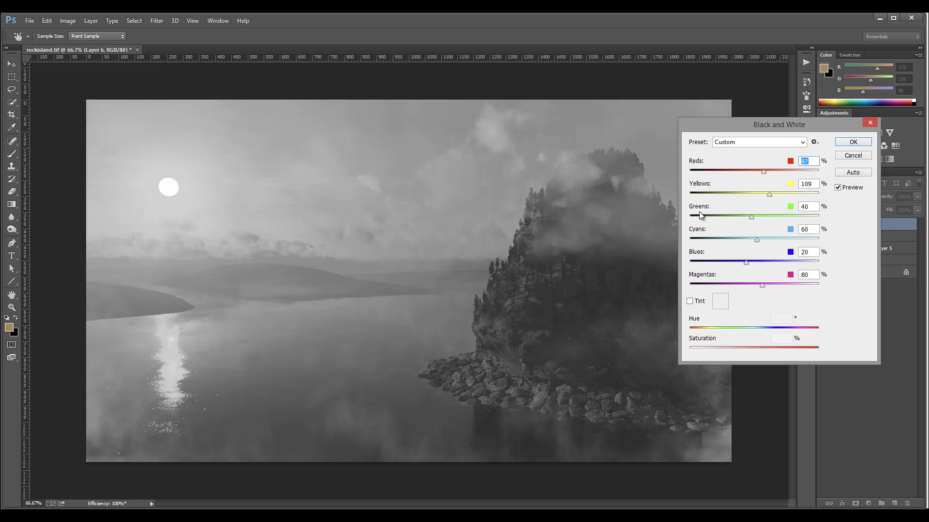
key(Tab)
text(98)
key(Down)
key(Down)
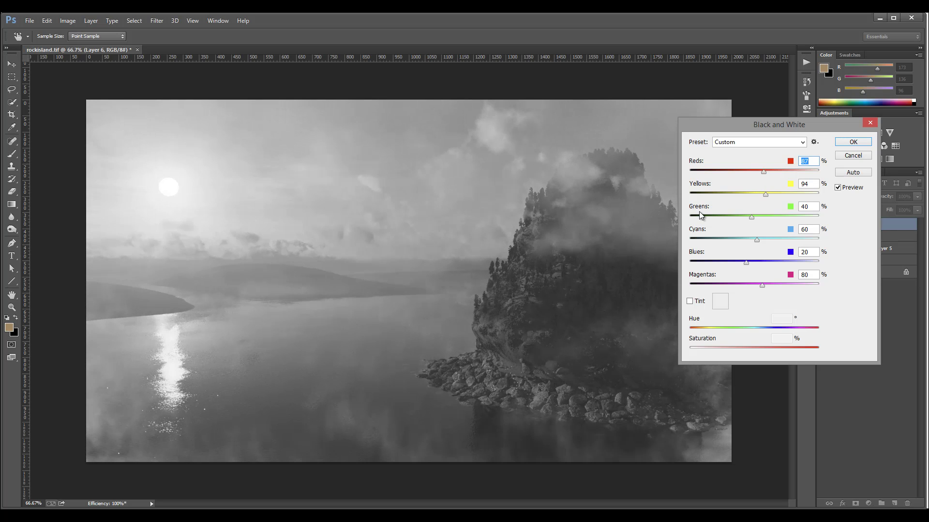
key(Tab)
text(101)
key(Tab)
text(101)
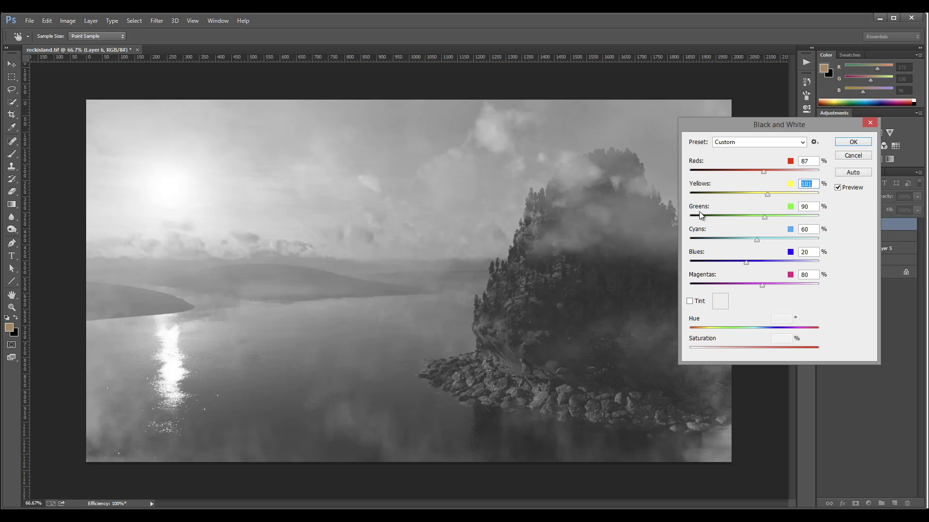
- Set Greens to 94% and Cyans to 156% in the Black & White adjustment
key(shift+Tab)
key(Tab)
key(Down)
key(Down)
key(Down)
key(Down)
key(Down)
key(Down)
key(Down)
key(Tab)
text(167)
key(shift+Tab)
key(Tab)
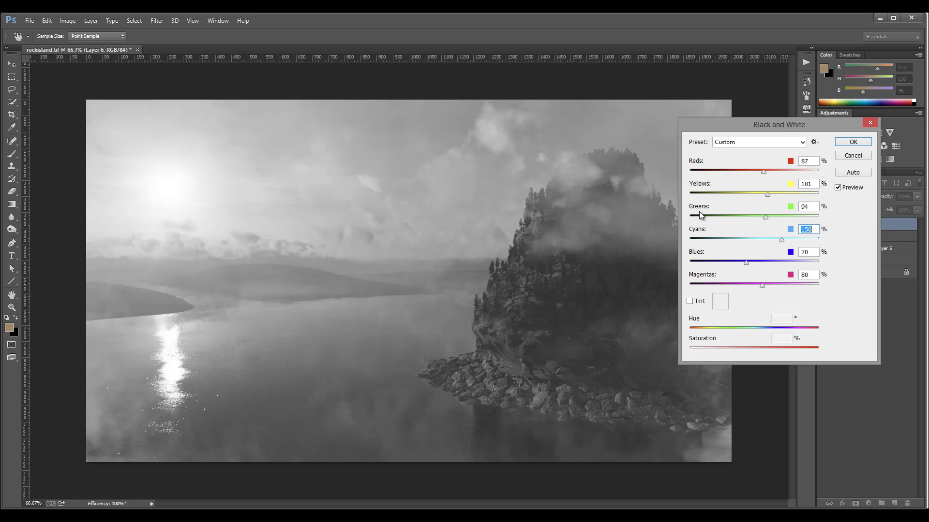
- Raise Blues to 146% and Magentas to 203%, and apply the Black & White adjustment
key(Tab)
text(203)
key(shift+Tab)
key(Tab)
text(146)
key(Tab)
text(212)
key(shift+Tab)
key(Tab)
text(203)
key(Return)
key(alt+i)
key(Down)
key(Down)
key(Down)
key(Up)
key(Up)
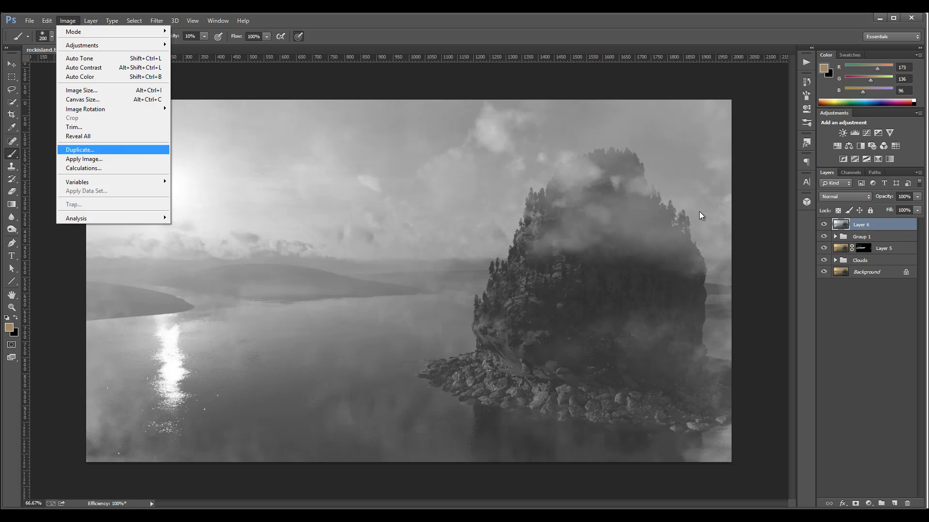
key(Up)
key(Up)
key(Up)
key(Up)
key(Up)
key(Up)
key(Up)
key(Up)
key(Up)
key(Up)
key(Up)
key(Escape)
- Start a Shadows/Highlights adjustment on the black-and-white layer and set the Shadows amount to 100%
key(alt+i)
key(Down)
key(Down)
key(Down)
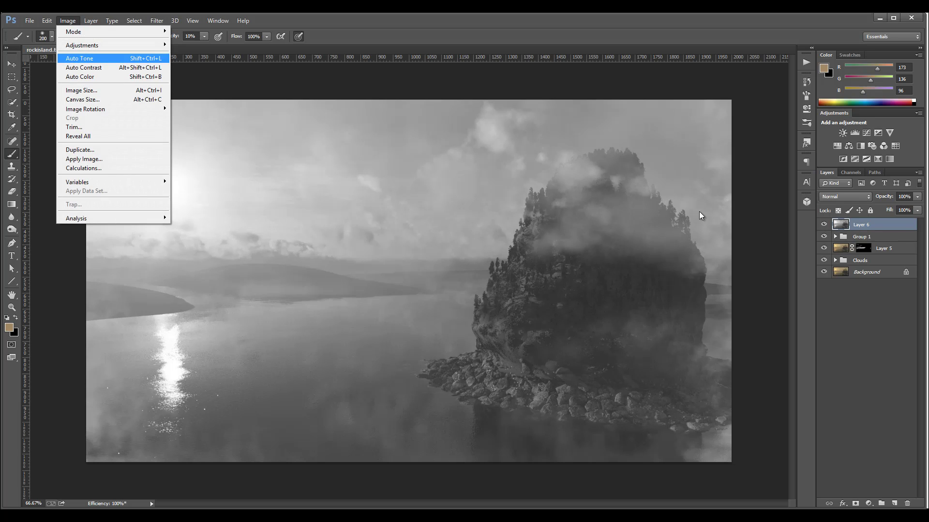
key(Up)
key(Right)
key(Up)
key(Up)
key(Up)
key(Up)
key(Up)
key(Up)
key(Up)
key(Return)
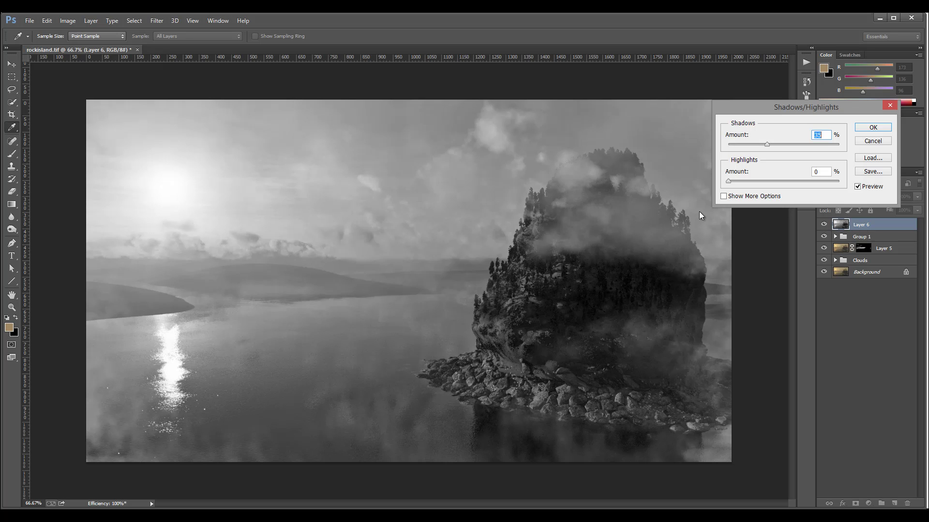
key(shift+Up)
key(shift+Up)
key(shift+Up)
key(shift+Up)
key(shift+Up)
key(shift+Up)
key(shift+Up)
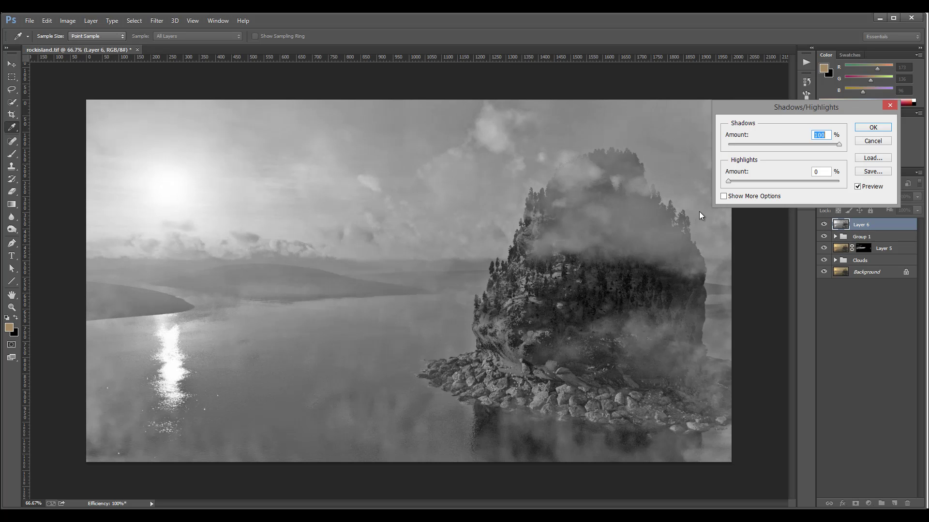
- Set the Highlights amount to 70% and apply the Shadows/Highlights adjustment
key(Tab)
key(shift+Up)
key(shift+Up)
key(shift+Up)
key(shift+Up)
key(shift+Up)
key(shift+Up)
key(shift+Up)
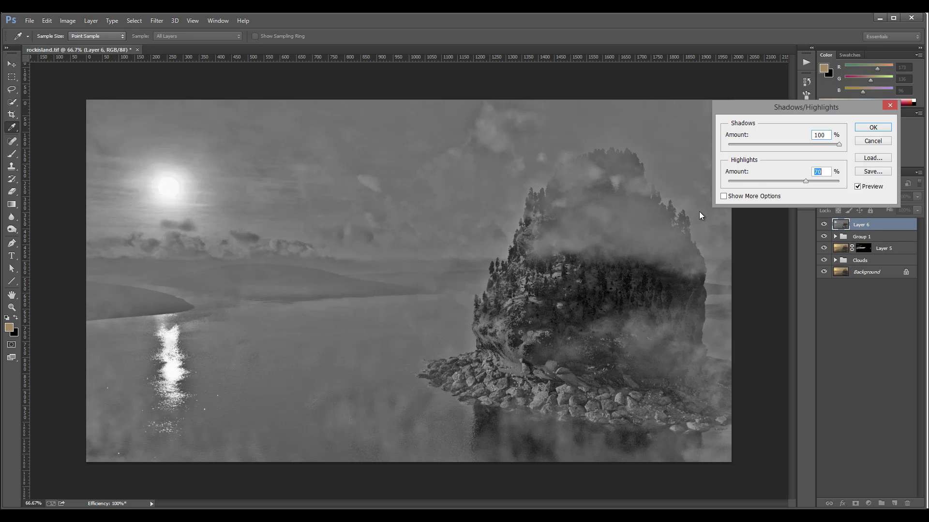
click(872, 127)
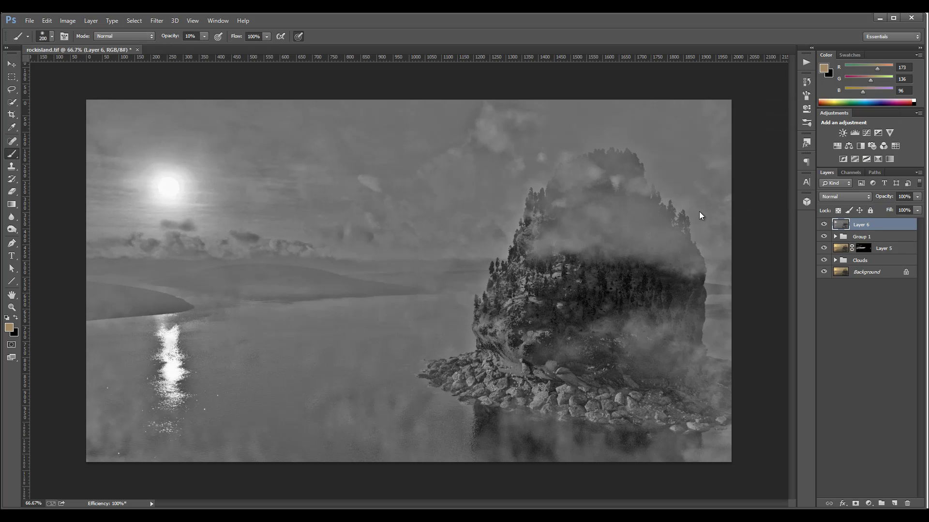
- Set the black-and-white layer's blend mode to Soft Light and reduce its fill to 10%
click(844, 196)
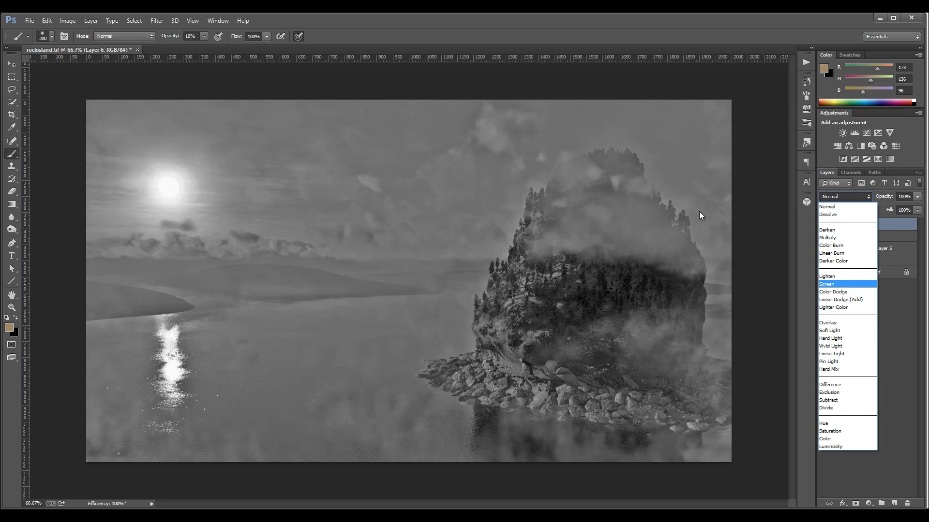
click(844, 330)
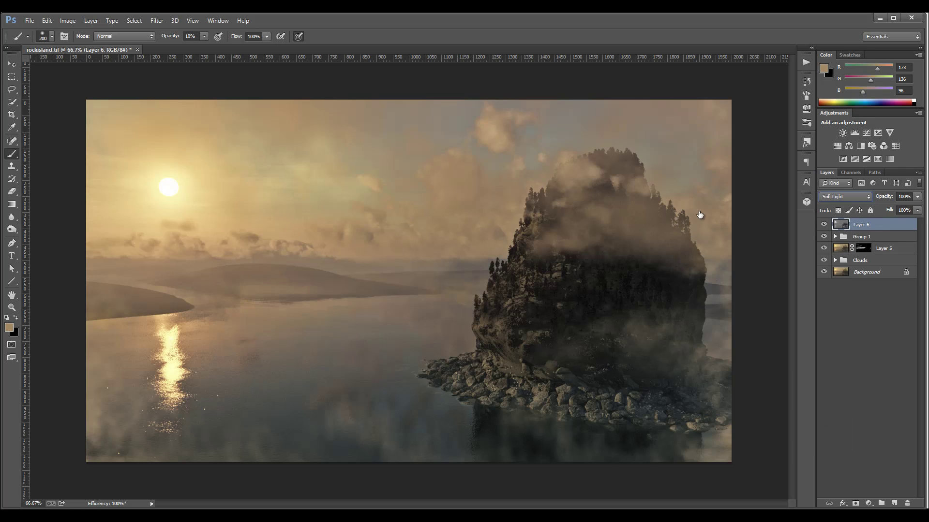
click(917, 209)
text(8)
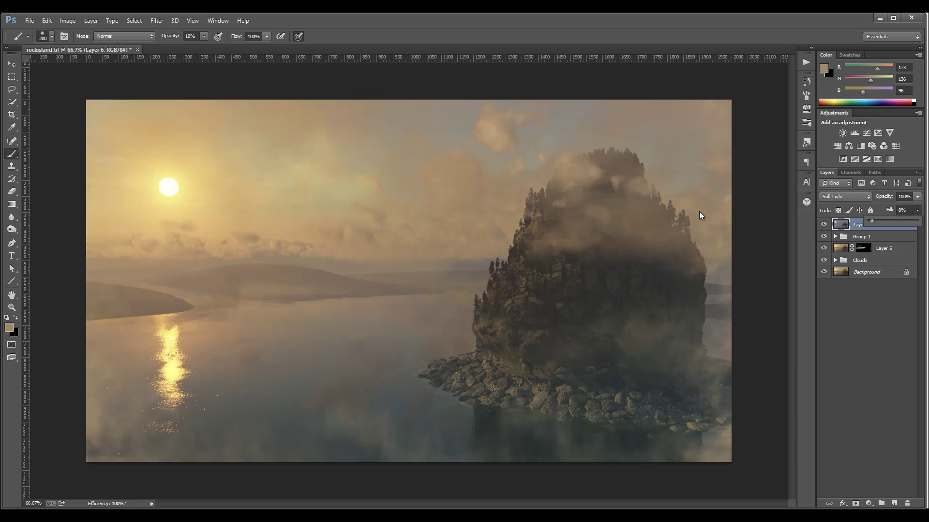
text(736)
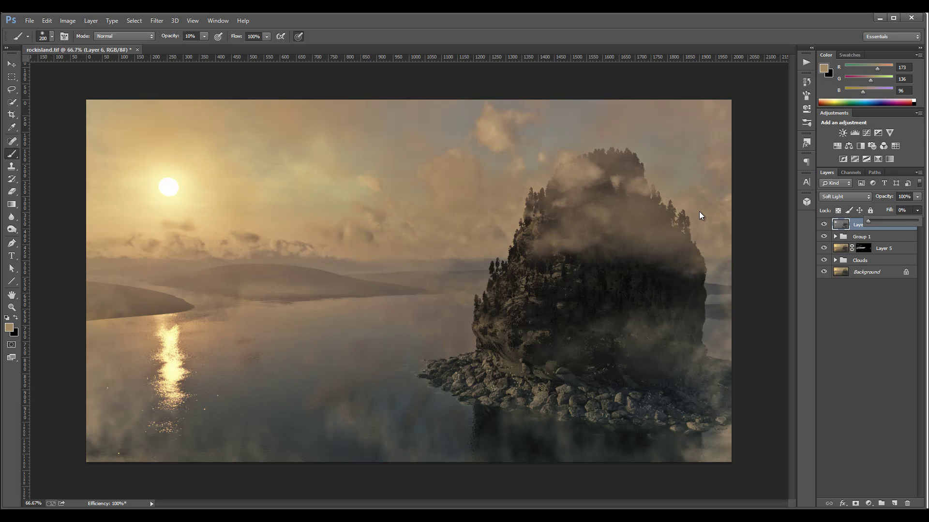
text(13)
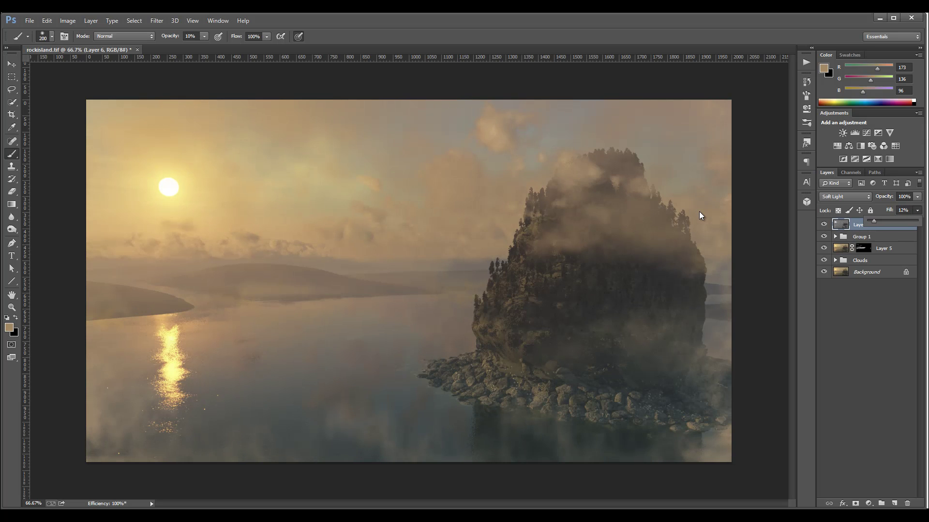
key(Up)
key(Up)
key(Return)
key(alt+[)
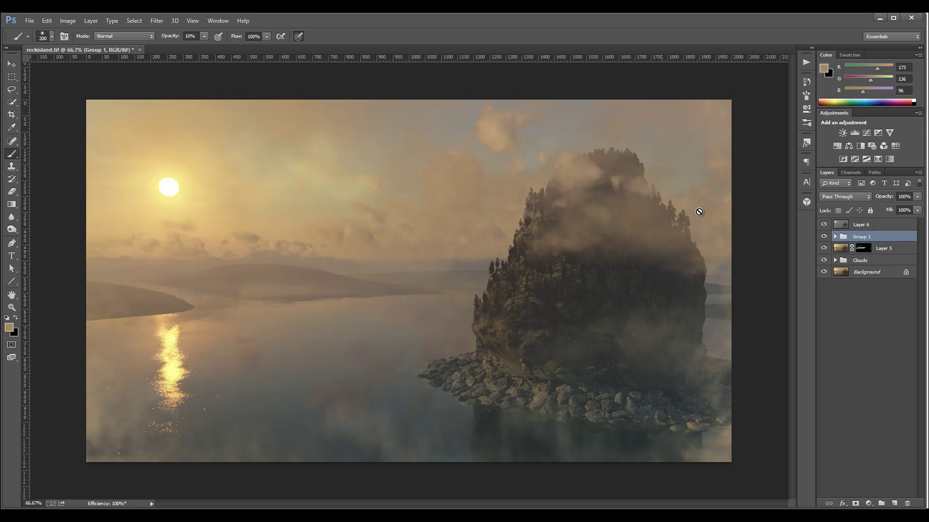
key(alt+bracketright)
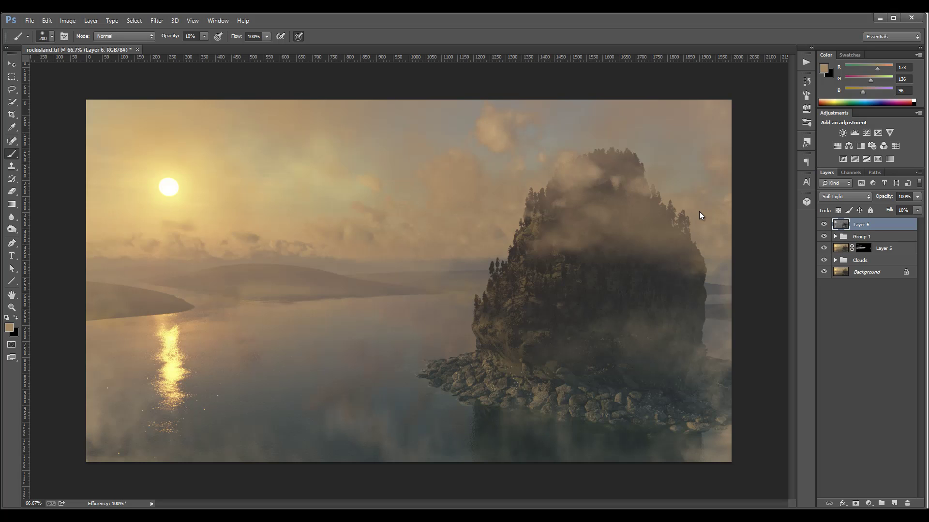
- Stamp all visible layers onto a new top layer and set its blend mode to Overlay
key(ctrl+alt+shift+e)
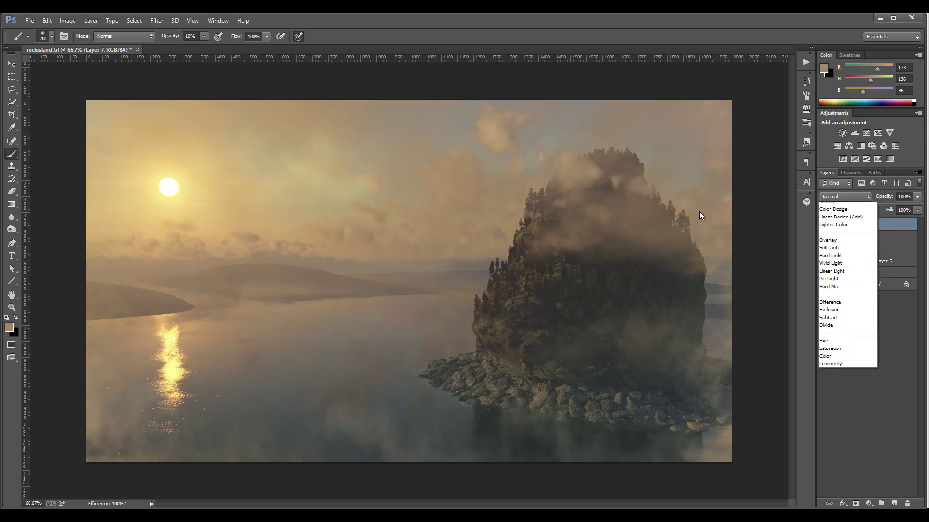
key(Down)
key(Return)
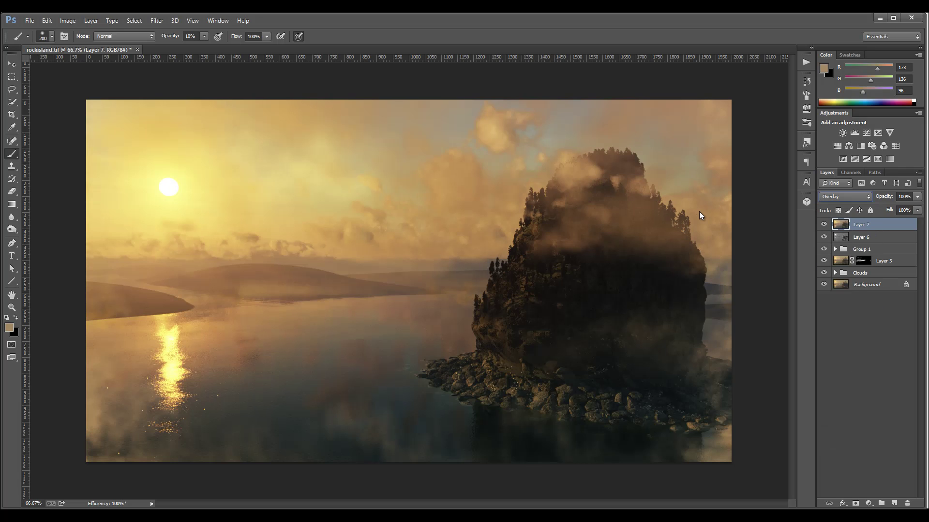
- Apply a High Pass filter with a radius of 1.0 pixels to the Overlay layer
key(alt+t)
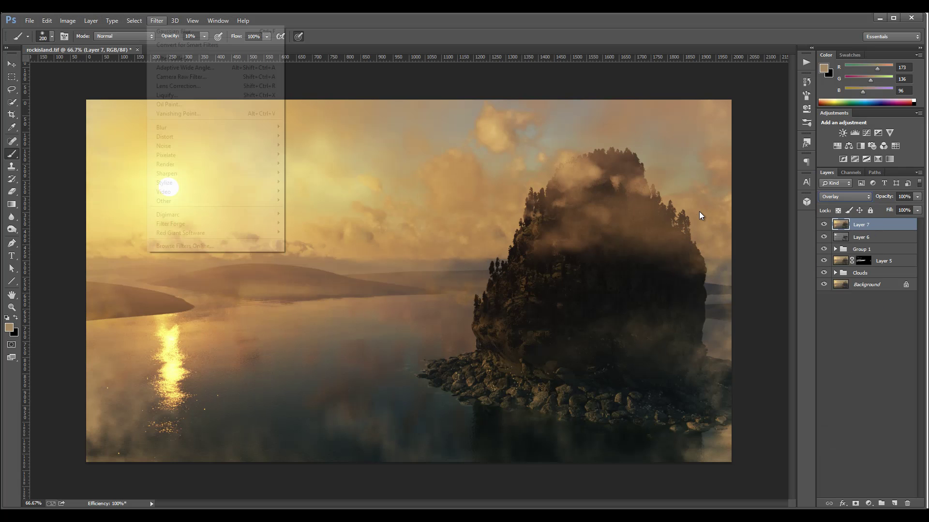
key(Up)
key(Up)
key(Up)
key(Up)
key(Up)
key(Up)
key(Down)
key(Right)
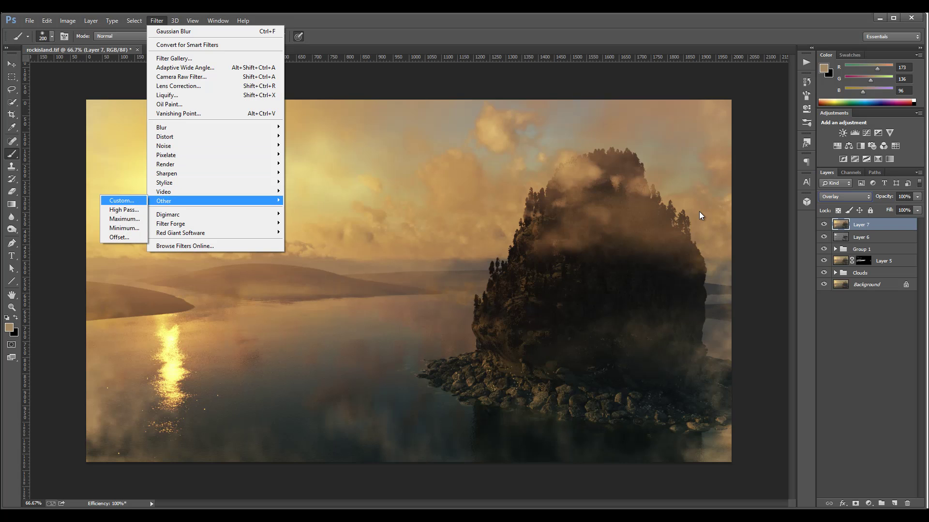
key(Down)
key(Return)
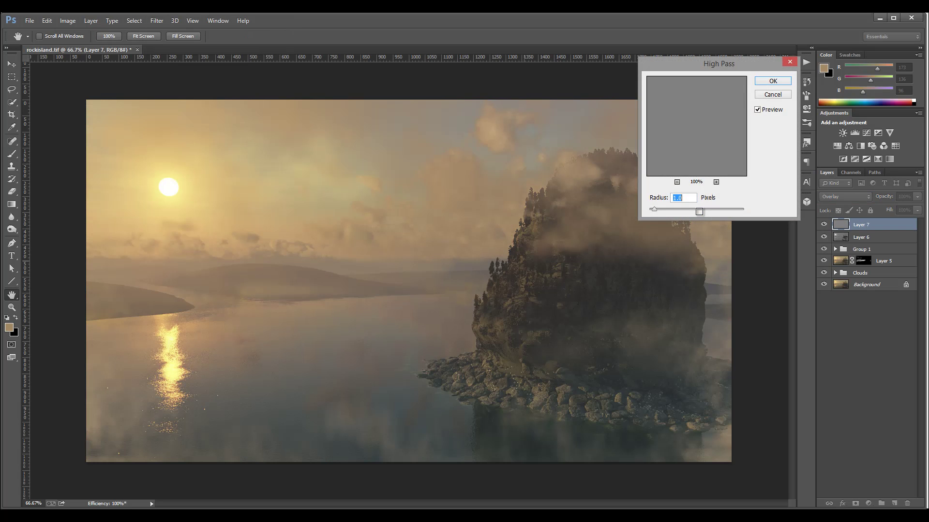
key(Return)
- Reduce the fill of the High Pass layer to 41%
key(Return)
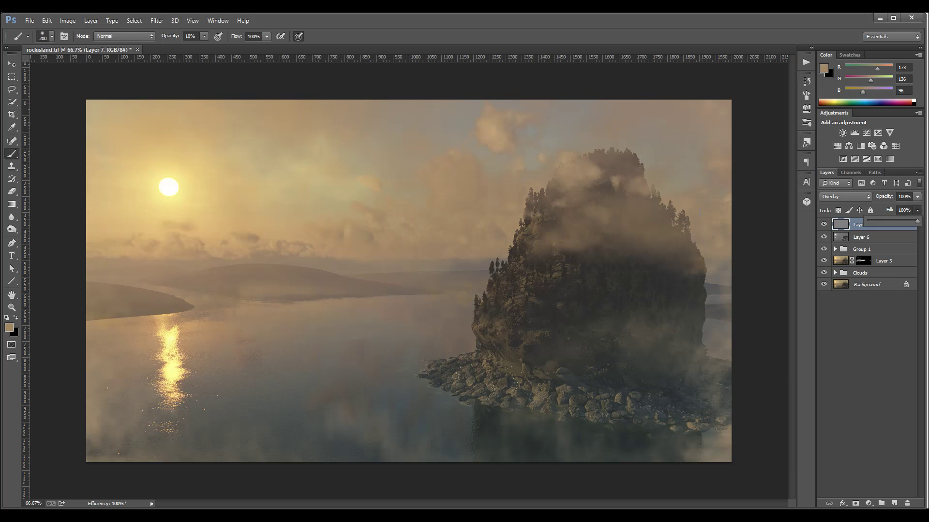
text(951001850)
key(Return)
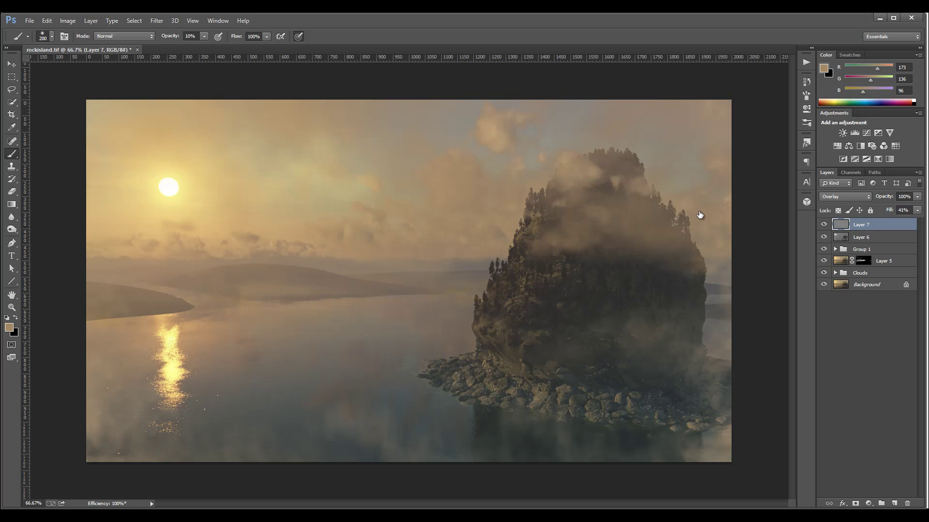
- Stamp the visible layers onto a new layer and apply Filter Forge 3's PhotoTone filter to it, using the preset directly below the selected one
key(ctrl+alt+shift+e)
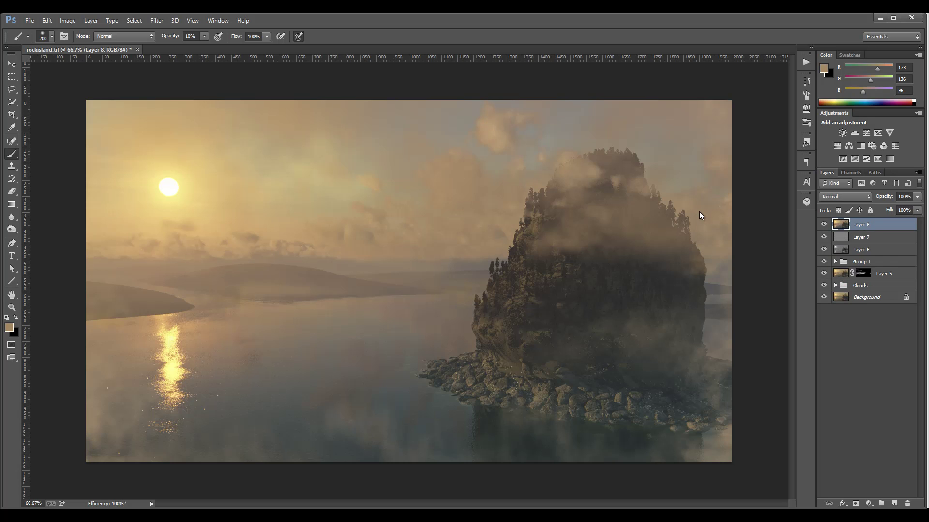
key(alt)
key(alt+t)
key(Up)
key(Up)
key(Up)
key(Right)
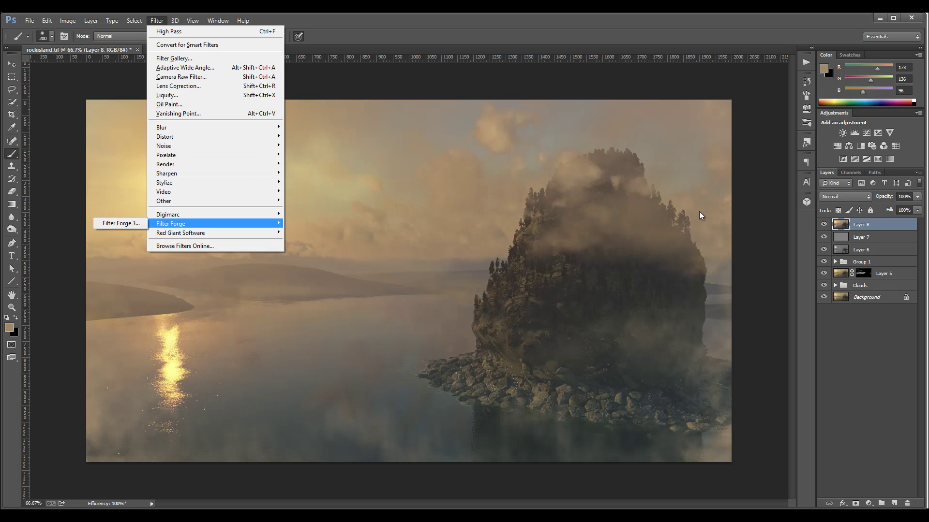
key(Return)
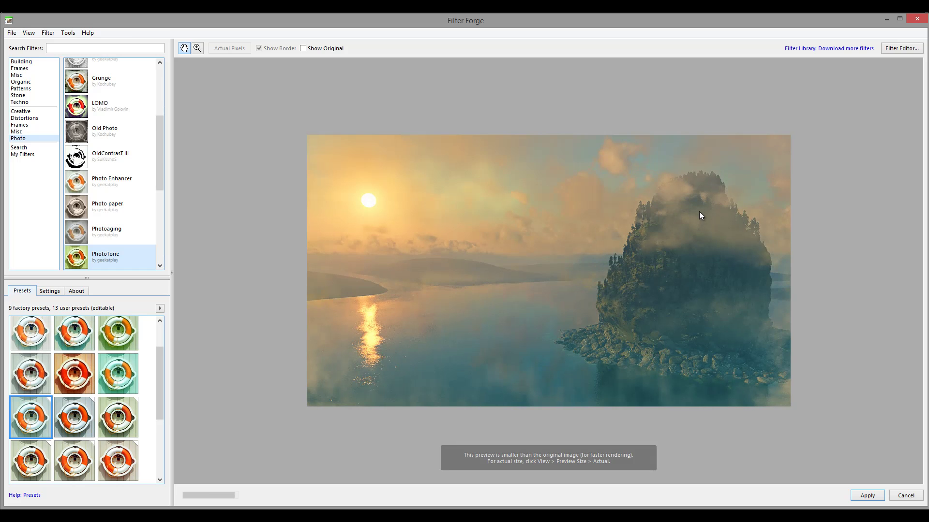
key(Down)
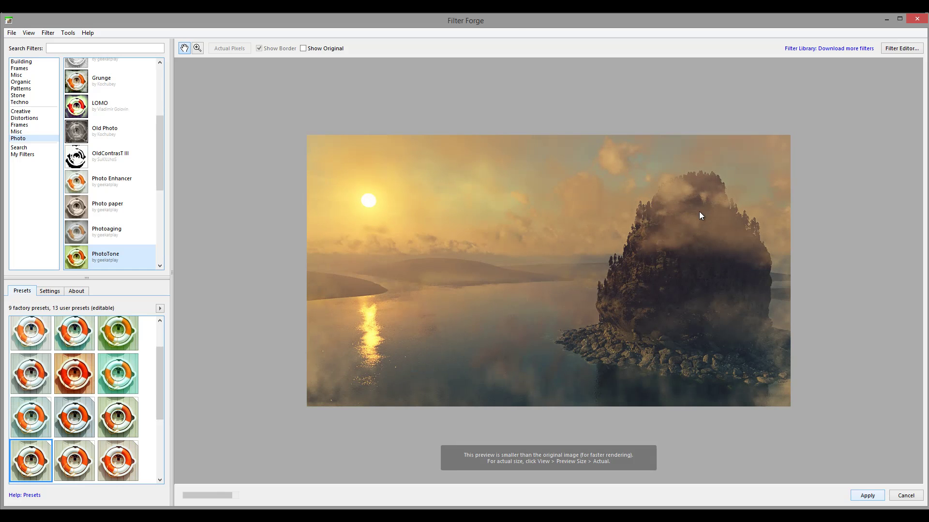
key(Return)
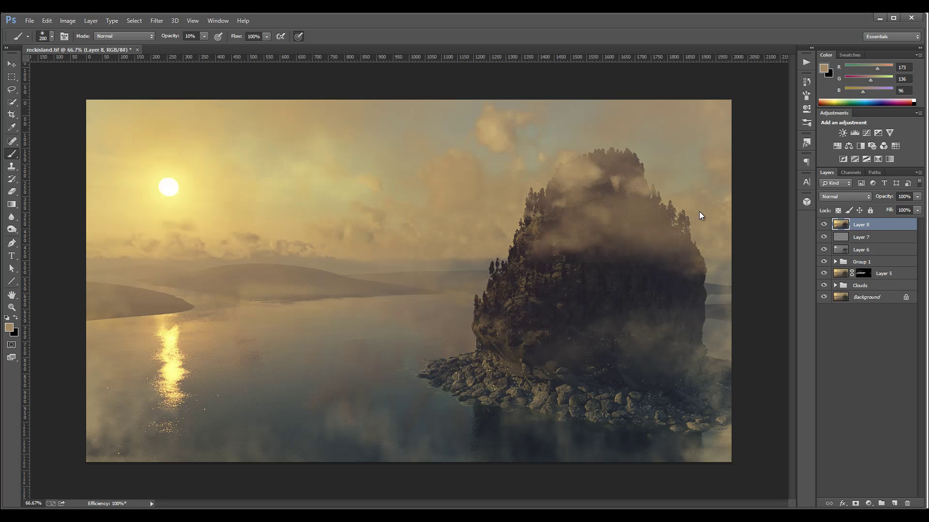
- Reduce the fill of the PhotoTone-filtered layer to 33%
click(917, 210)
drag(918, 221, 878, 221)
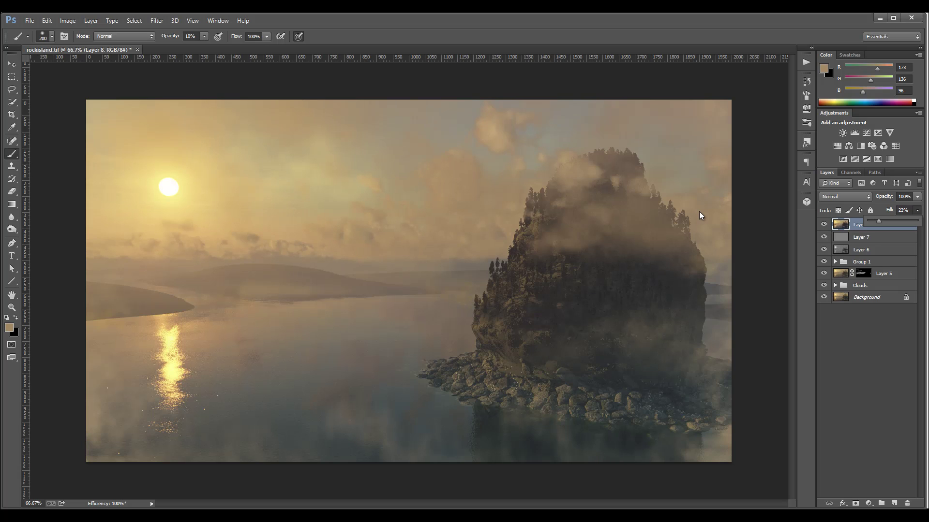
drag(879, 221, 880, 221)
key(Return)
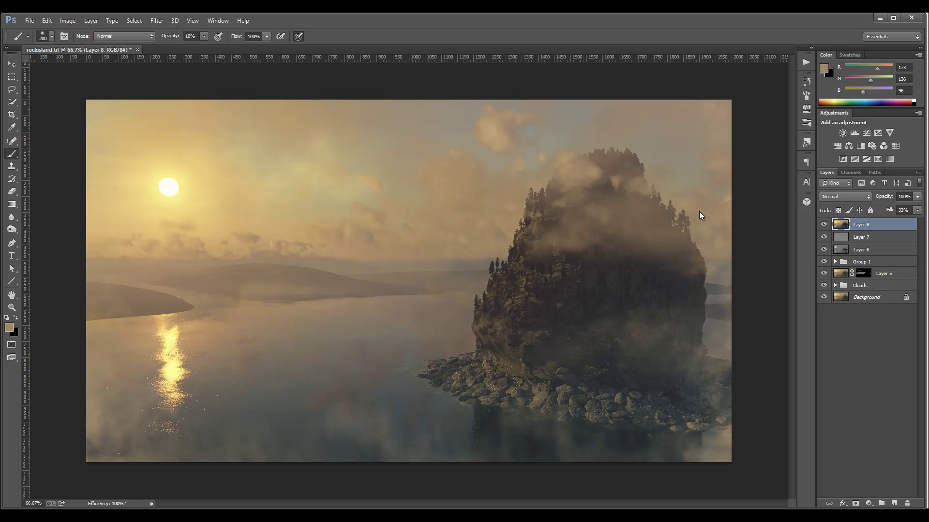
- Add a new top layer filled with black and set its blend mode to Screen
key(ctrl+shift+alt+n)
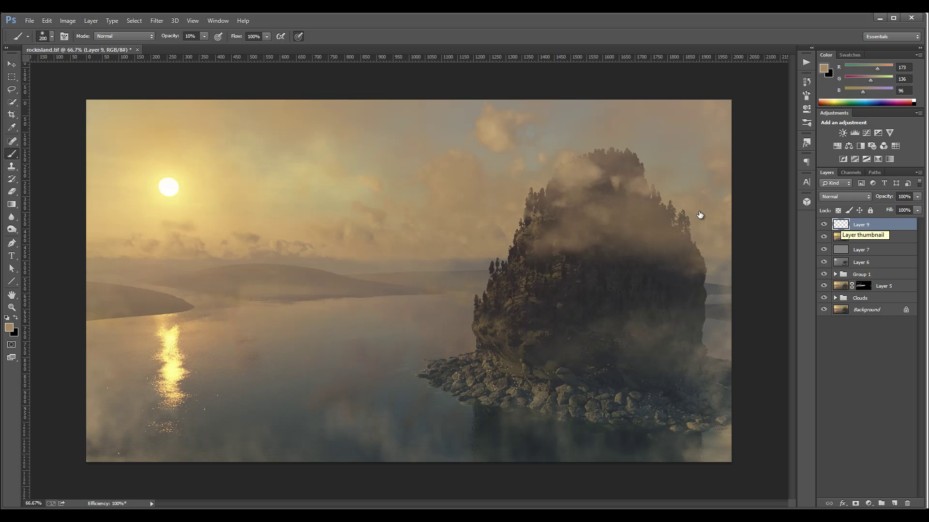
key(x)
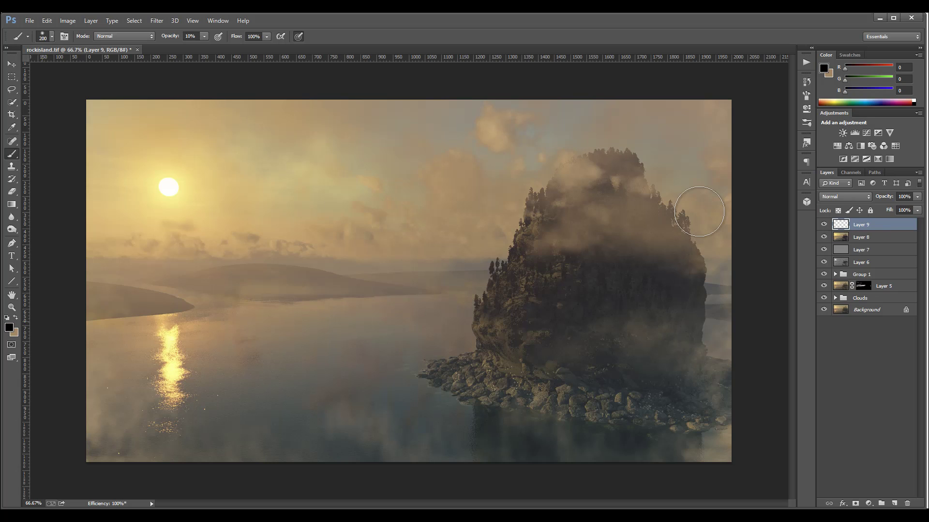
key(d)
key(ctrl+BackSpace)
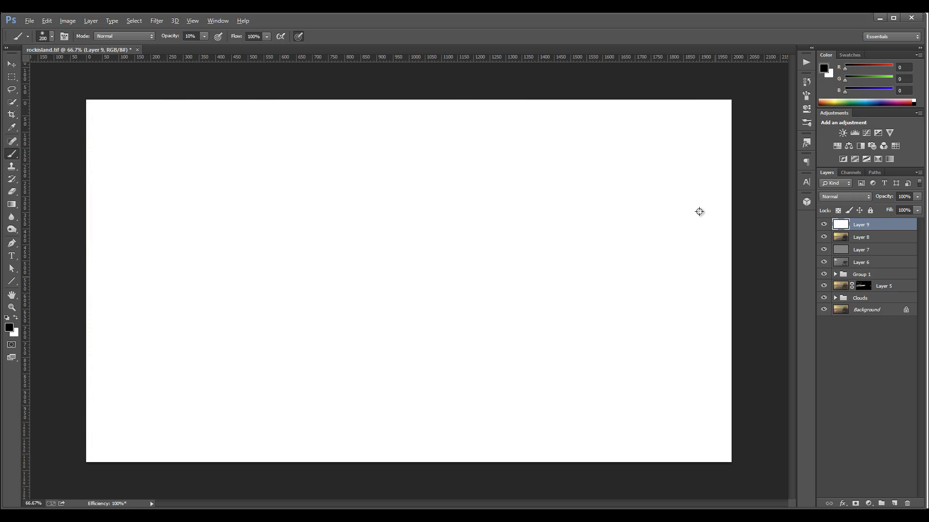
key(alt+BackSpace)
click(845, 197)
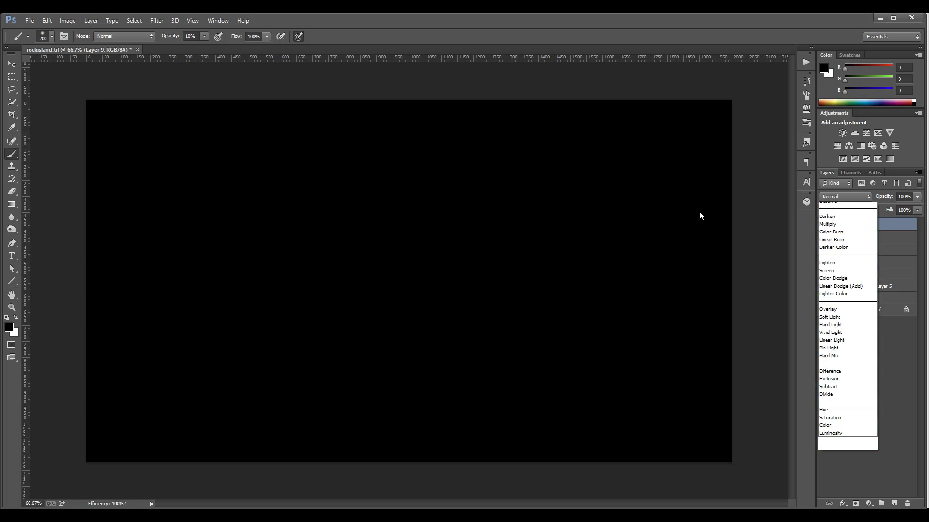
click(847, 292)
key(alt+shift+s)
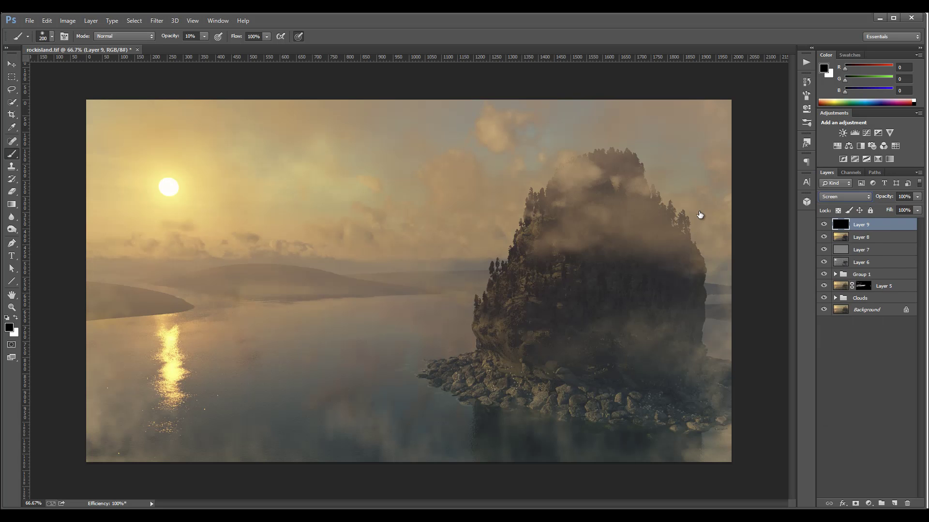
- Open Red Giant's Knoll Light Factory filter for the black Screen layer and maximize its window
key(alt+t)
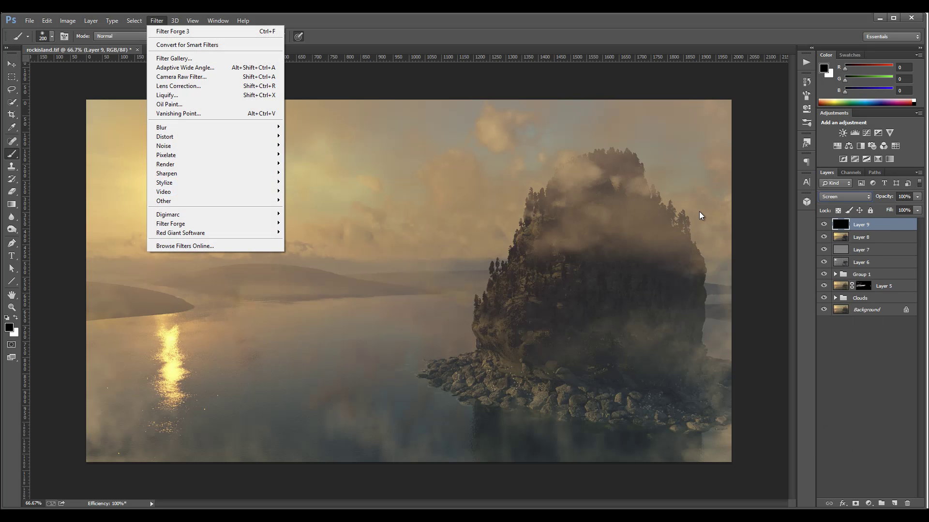
mouse_move(213, 233)
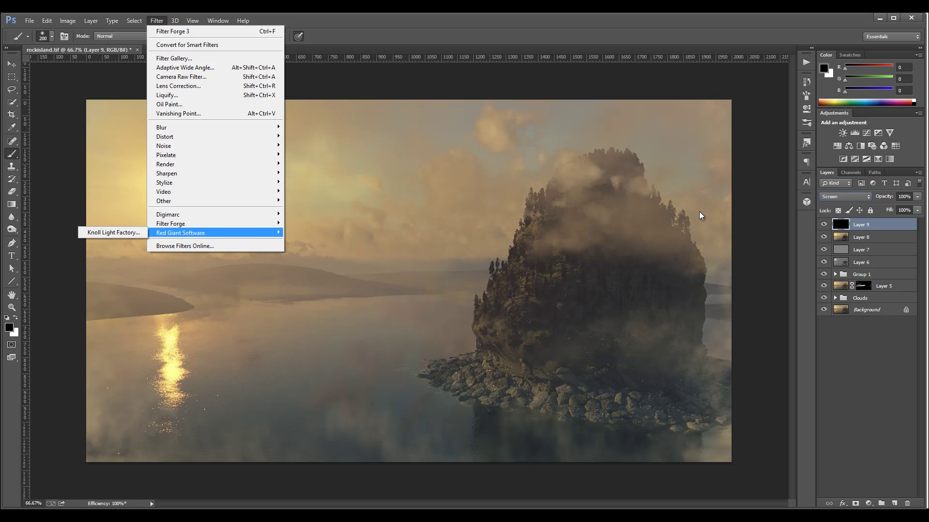
key(Right)
key(Return)
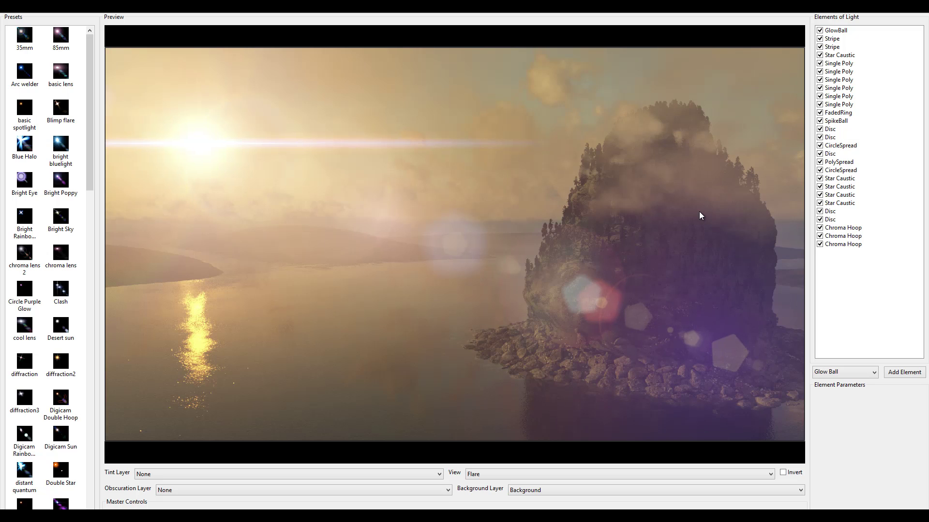
scroll(699, 212, down, 5)
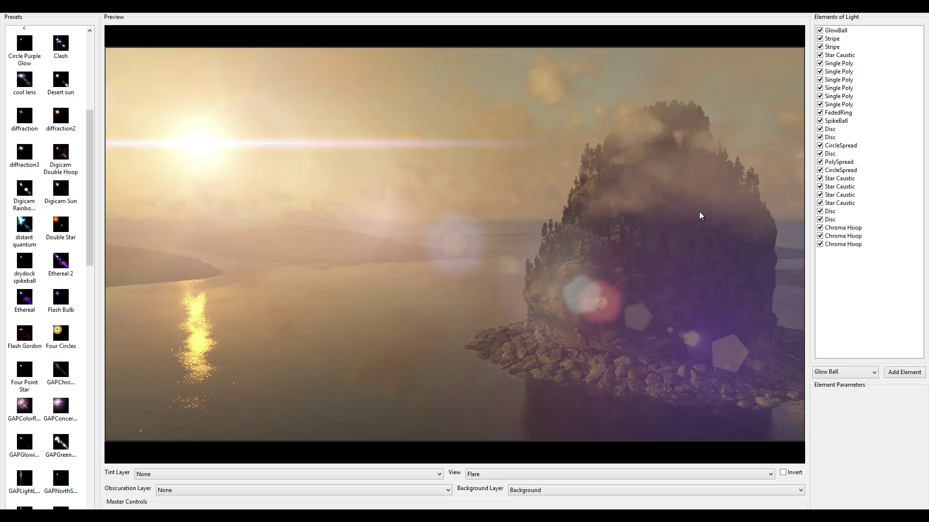
key(super+Down)
drag(462, 132, 224, 21)
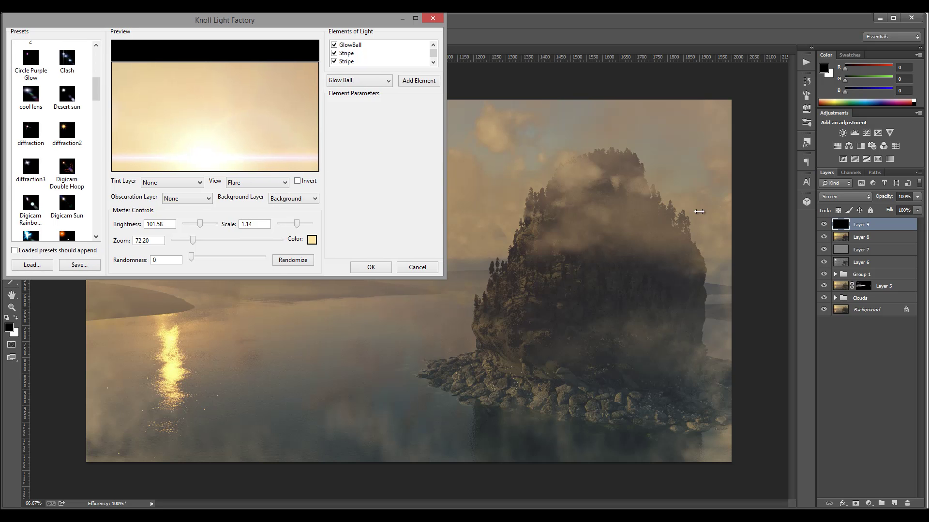
key(super+Up)
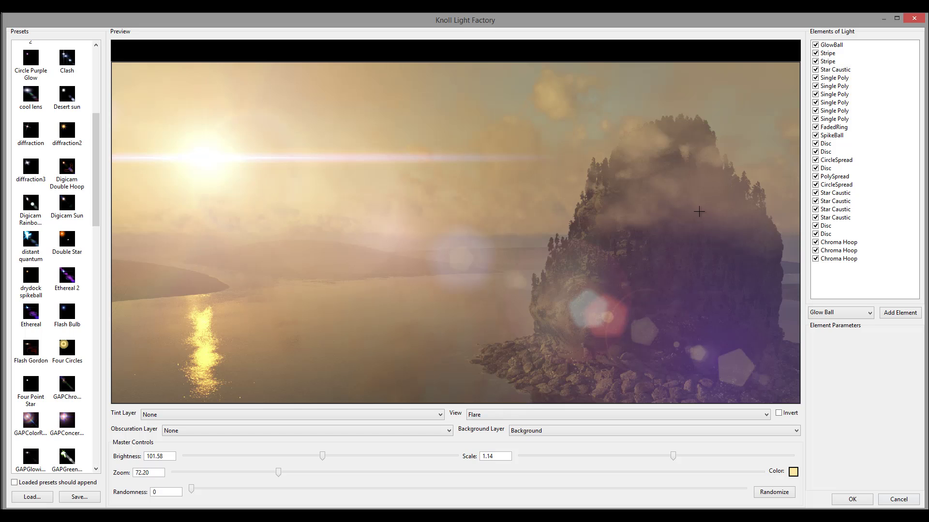
- Browse the flare presets, preview the light-beam and GAPProbe ones, and choose GAPSpaceLight for the sun
scroll(699, 213, down, 5)
scroll(701, 216, down, 4)
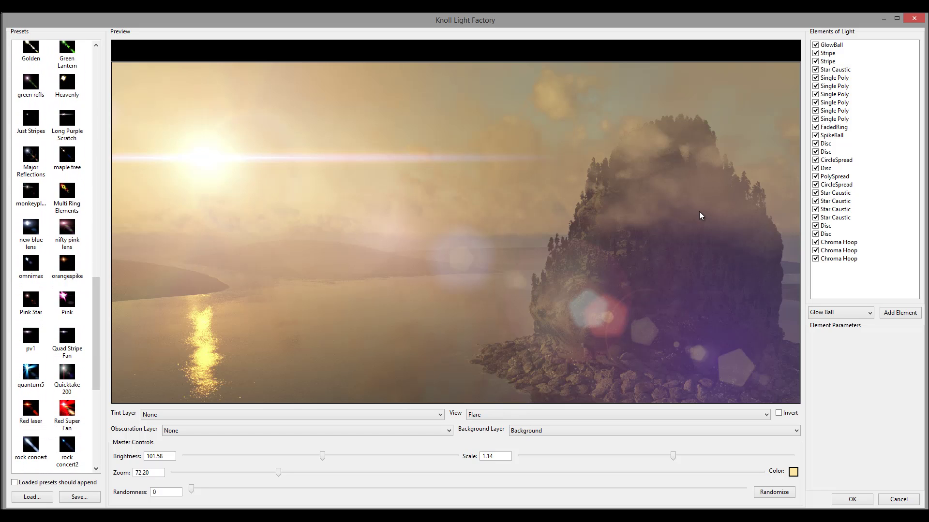
scroll(700, 215, up, 3)
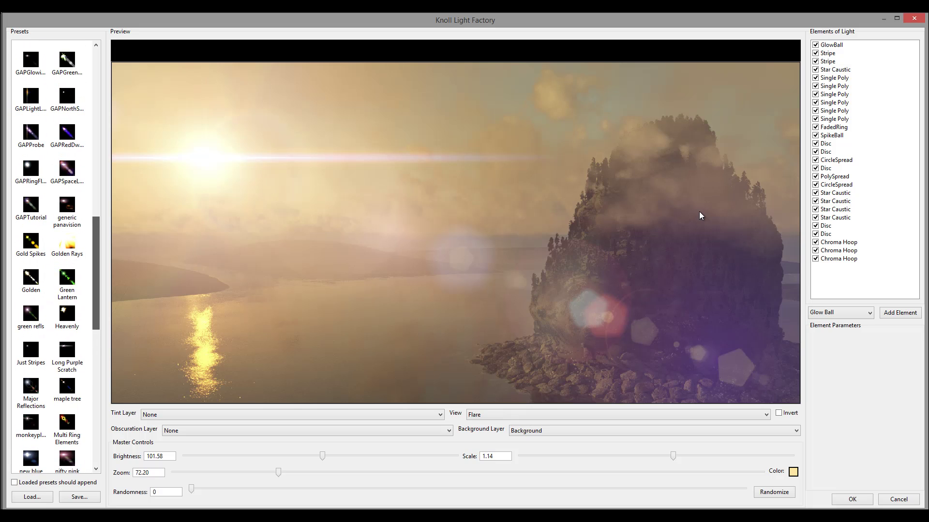
scroll(701, 216, up, 2)
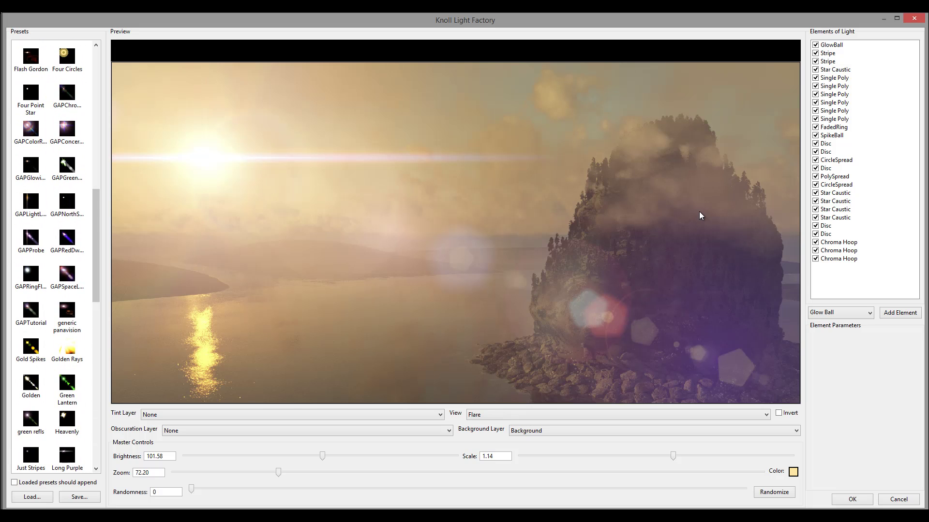
key(Down)
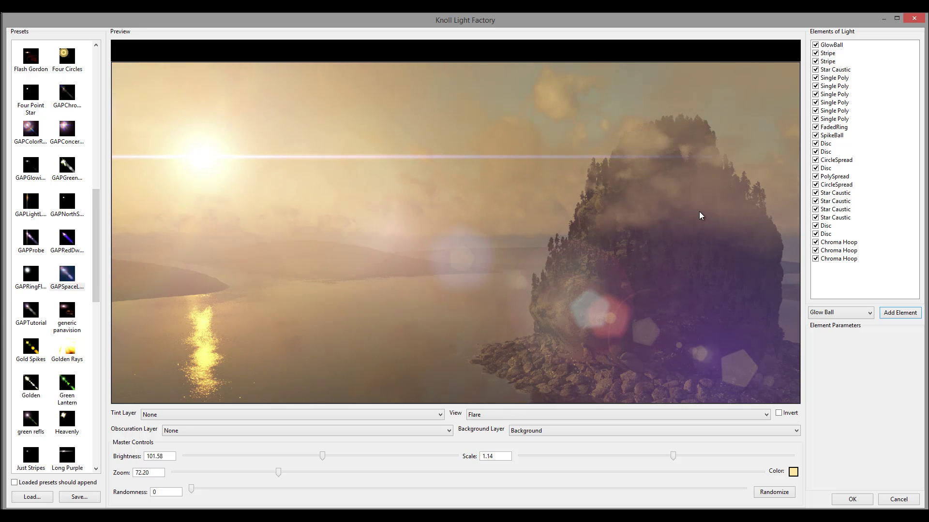
key(Up)
key(Up)
key(Left)
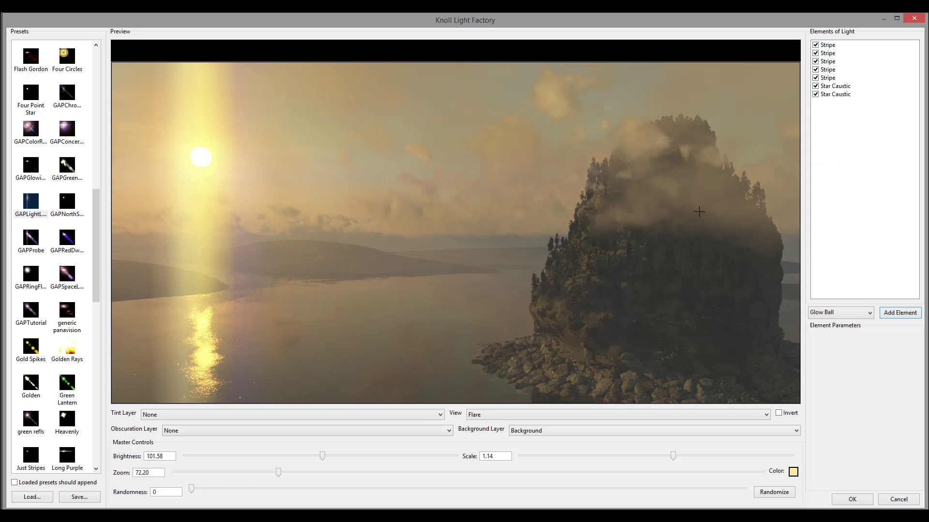
key(Down)
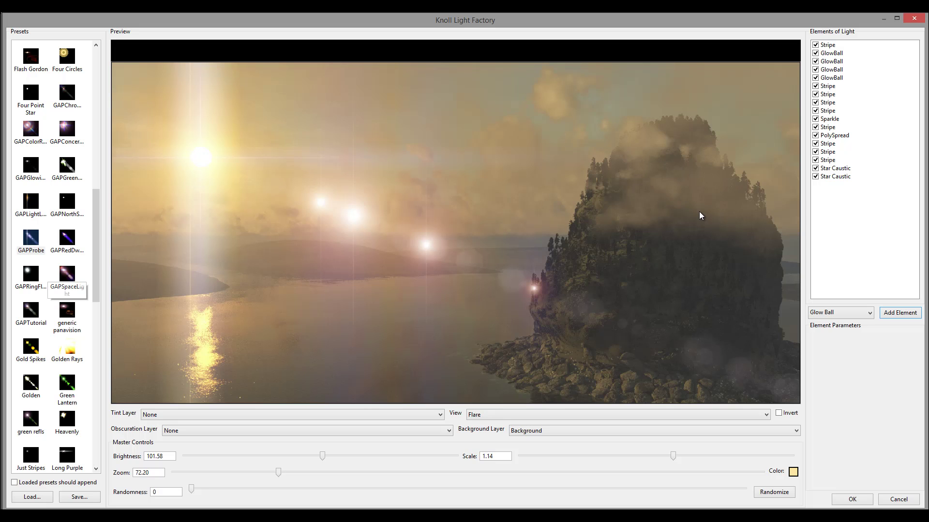
click(67, 279)
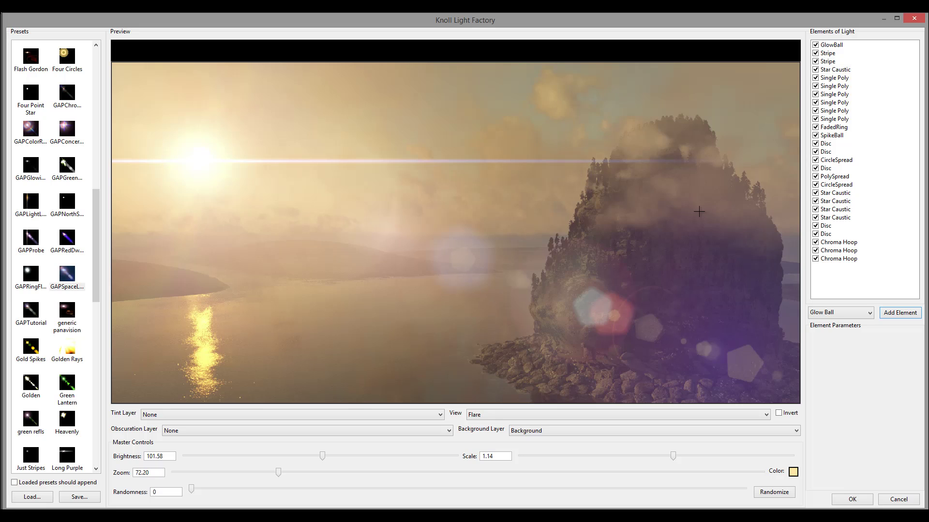
- Set the flare's second Stripe element to a softness of 33.37 and a brightness of 0.72
key(space)
key(Down)
key(Down)
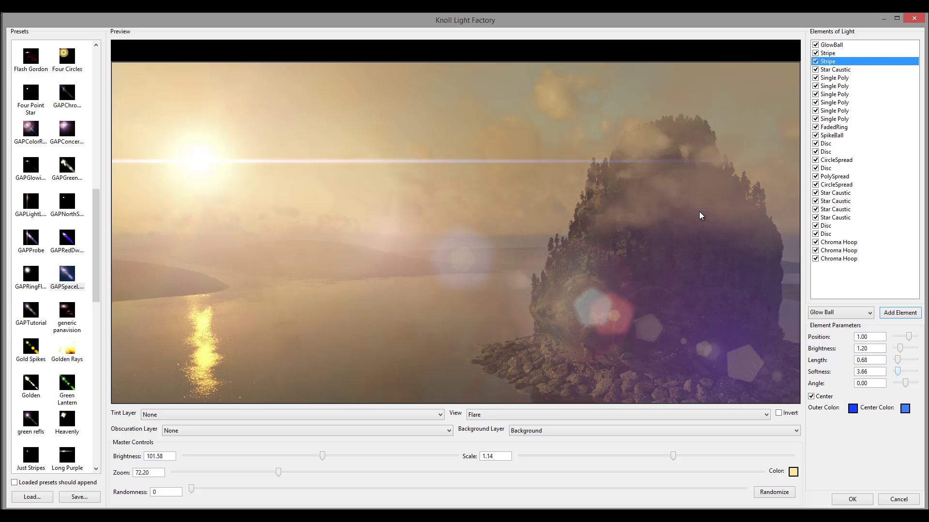
drag(897, 372, 909, 372)
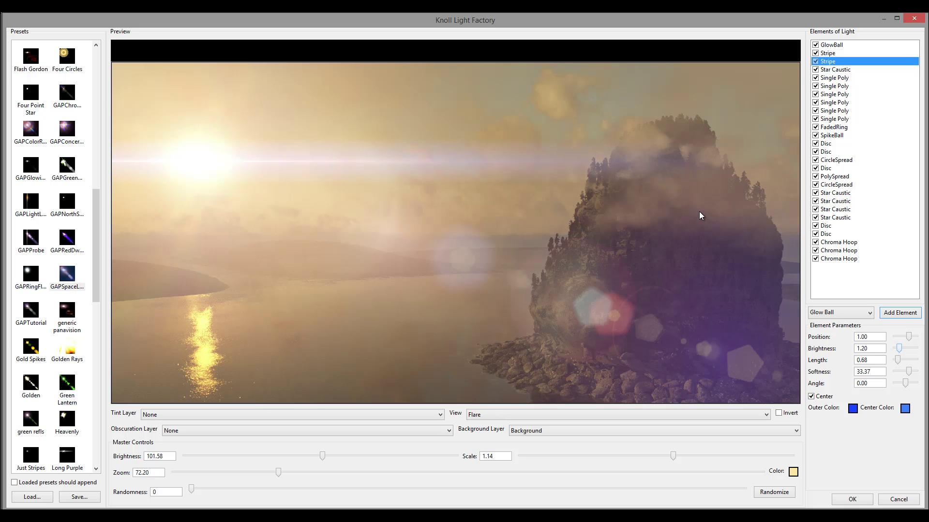
drag(899, 349, 896, 348)
key(Right)
key(Right)
key(Right)
key(Right)
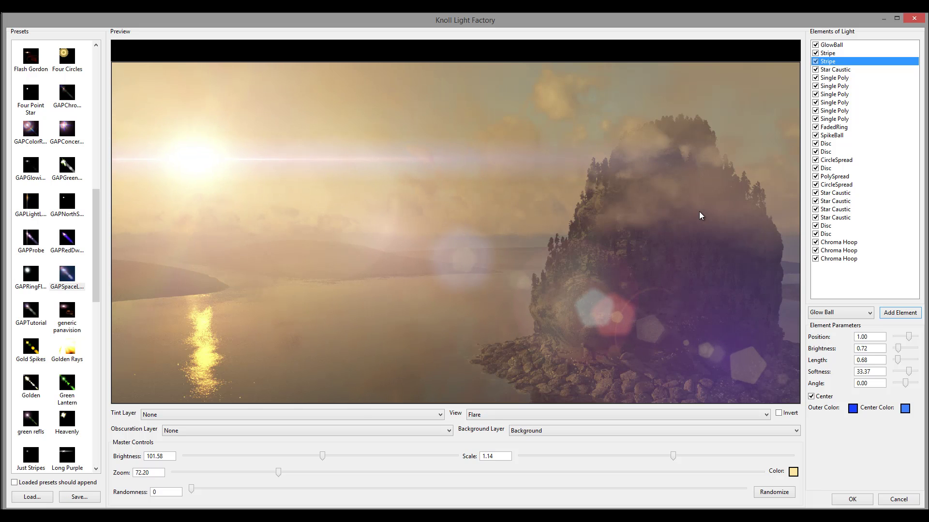
- Reduce the overall scale of the GAPSpaceLight flare to 0.71
drag(673, 456, 621, 457)
key(Left)
key(Left)
key(Left)
key(Left)
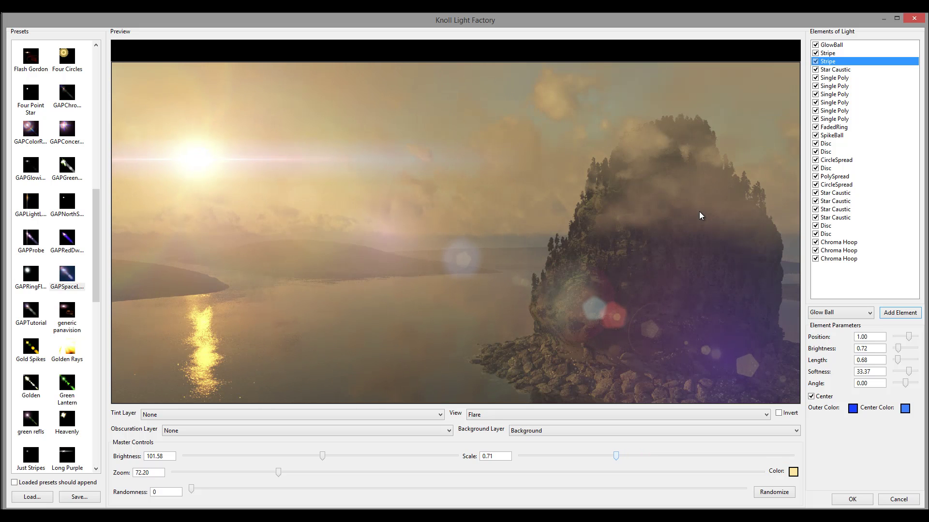
- Lower the flare's overall brightness to 65.36 and apply the filter to the layer
drag(323, 456, 261, 456)
key(Right)
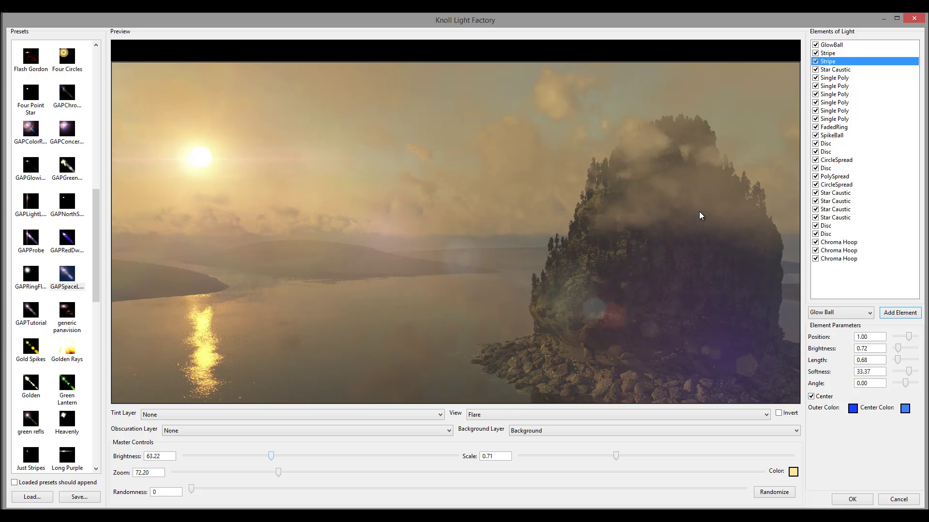
key(Right)
key(Right)
key(Return)
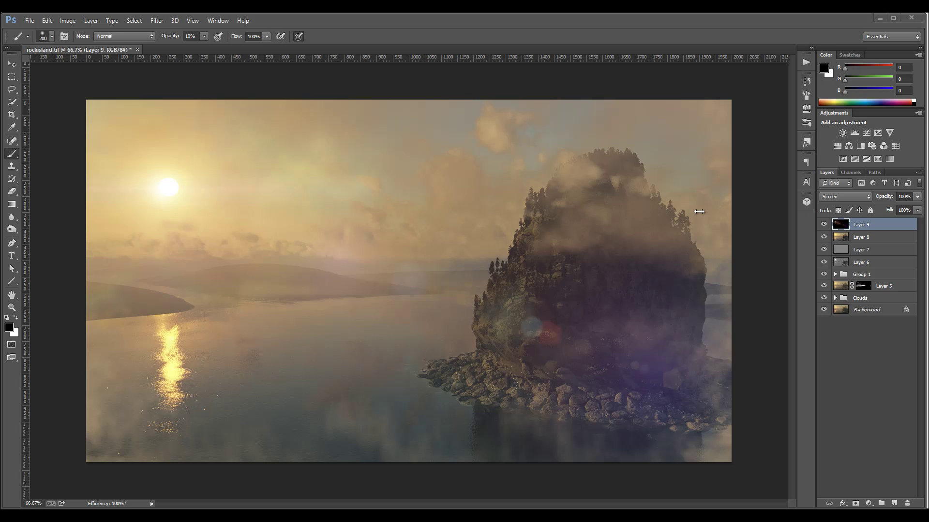
- Add another black-filled layer above the lens flare layer and set its blend mode to Screen
key(ctrl+shift+alt+n)
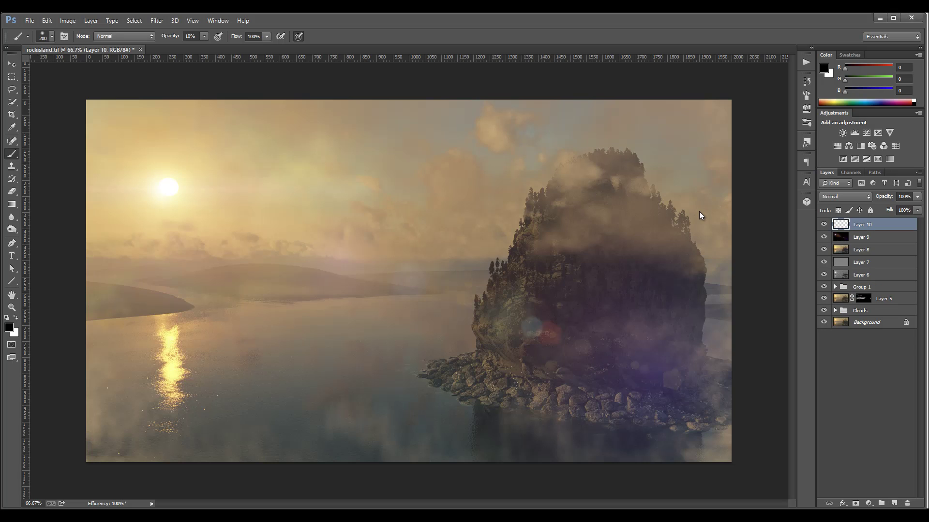
key(alt+BackSpace)
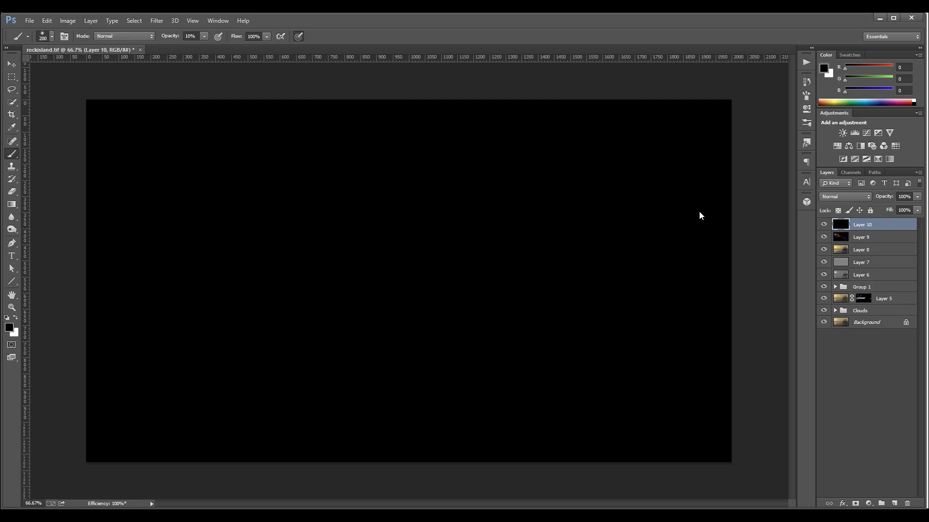
click(844, 197)
click(828, 284)
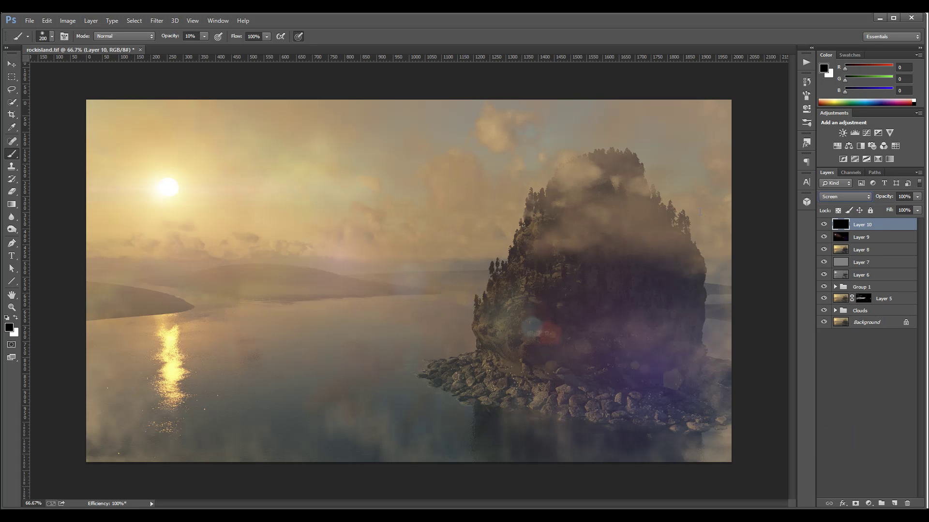
- Open Knoll Light Factory for the second black layer and choose the GAPLightL... preset with the vertical light stripe
click(156, 20)
mouse_move(181, 233)
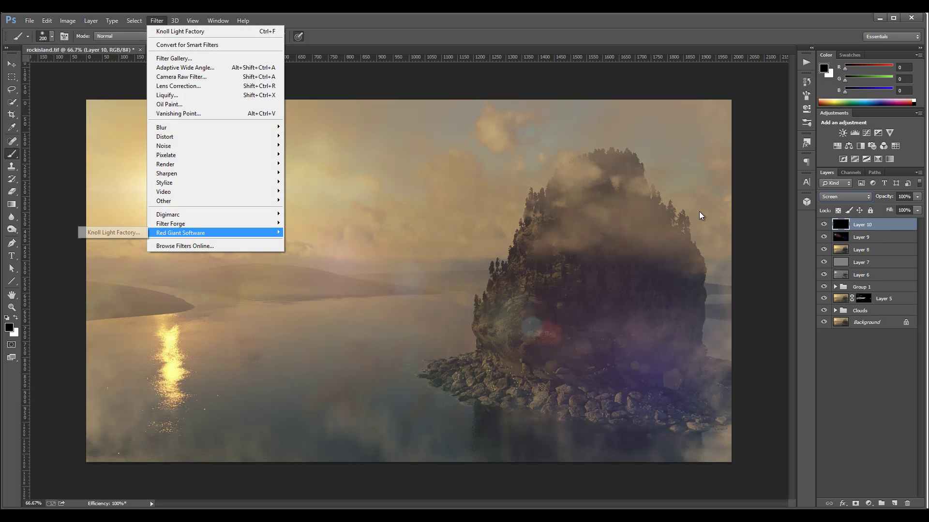
key(Return)
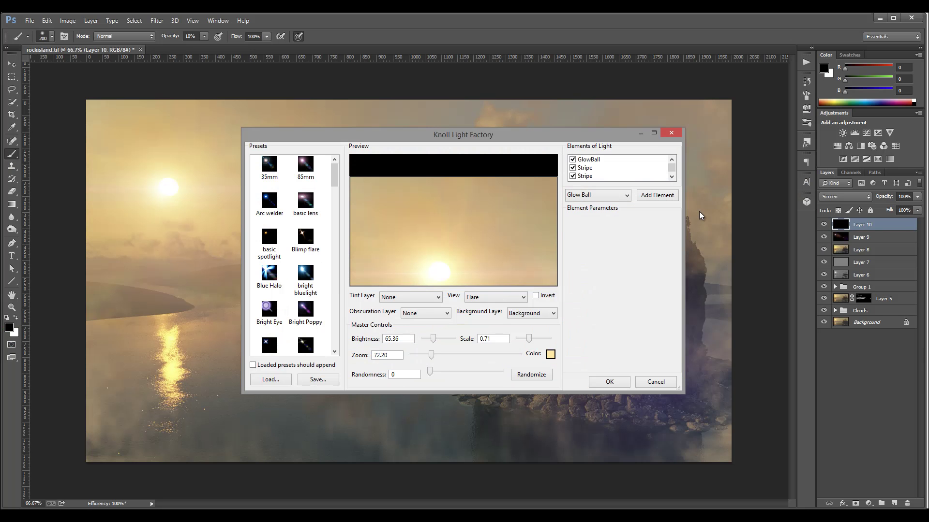
mouse_move(463, 135)
mouse_down()
mouse_move(420, 123)
mouse_move(225, 22)
mouse_up()
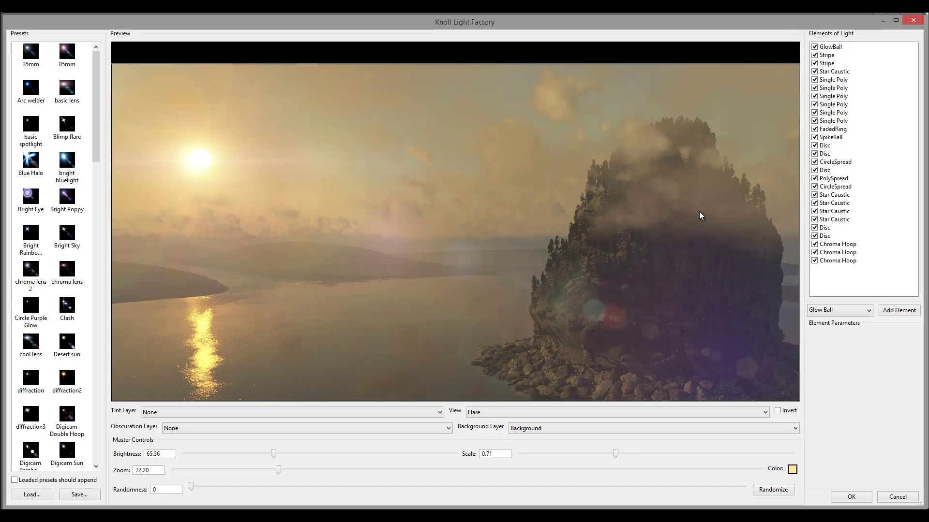
drag(96, 106, 96, 187)
scroll(701, 216, down, 3)
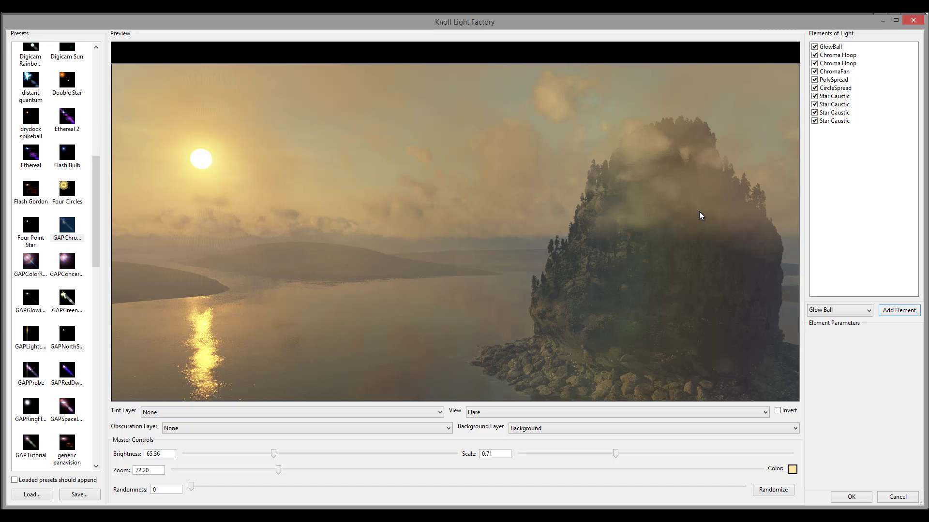
click(31, 338)
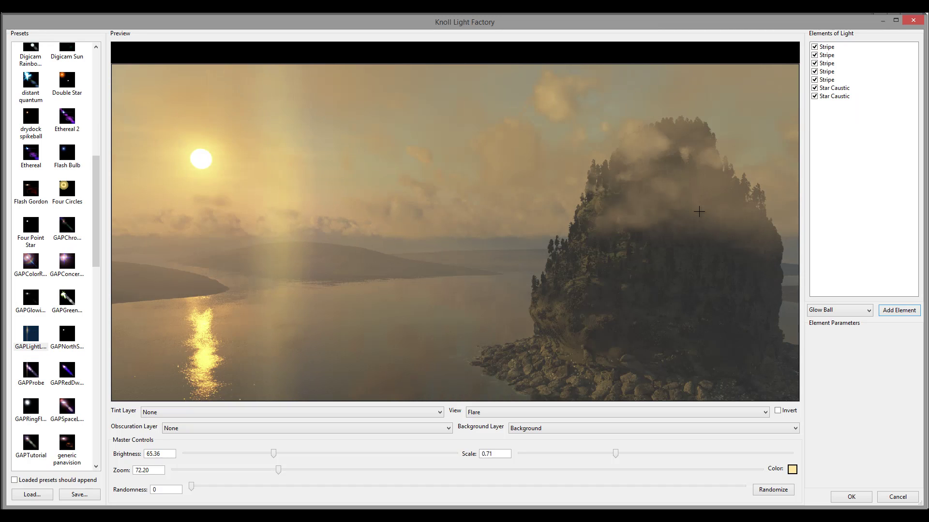
- Set the overall scale of the vertical light stripe flare to 0.64
mouse_move(615, 454)
mouse_down()
mouse_move(562, 454)
mouse_move(605, 454)
mouse_move(585, 454)
mouse_up()
key(Right)
key(Right)
key(Right)
key(Right)
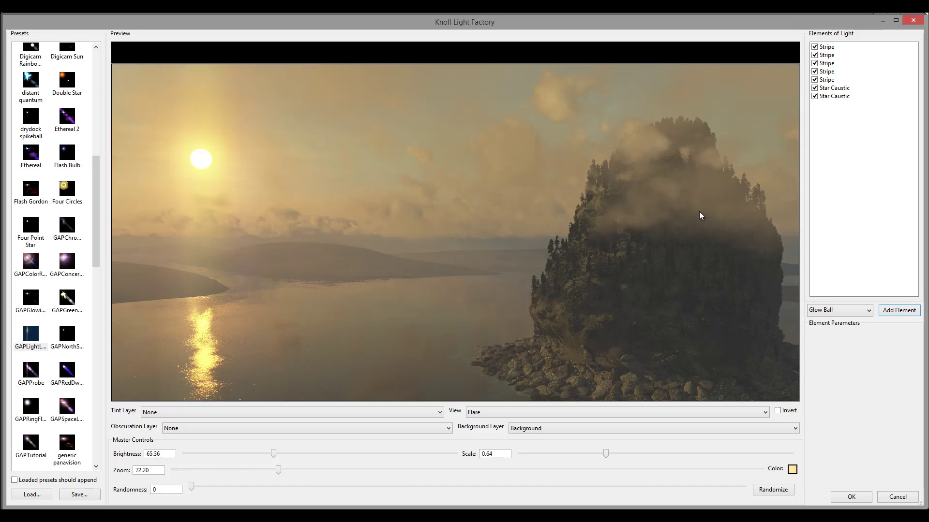
- Lower the stripe flare's overall brightness to 56.54 and test the first Star Caustic element by switching it off and on
mouse_move(274, 453)
mouse_down()
mouse_move(395, 453)
mouse_move(233, 454)
mouse_move(261, 454)
mouse_up()
click(815, 87)
click(814, 87)
key(Tab)
key(Tab)
- Set the brightness of the third Stripe element to 1.44
key(Down)
key(Down)
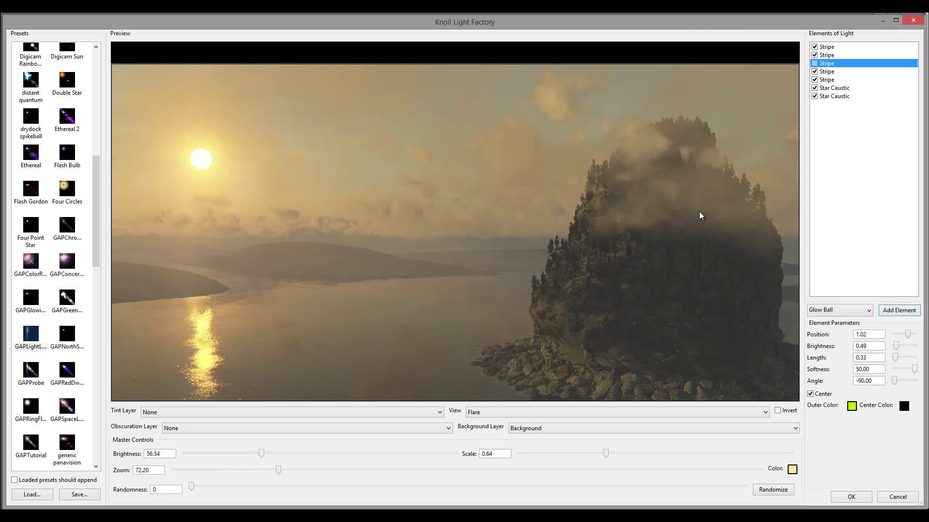
key(End)
key(Home)
key(Right)
key(Right)
key(Right)
key(End)
key(Left)
key(Left)
key(Left)
key(Left)
key(space)
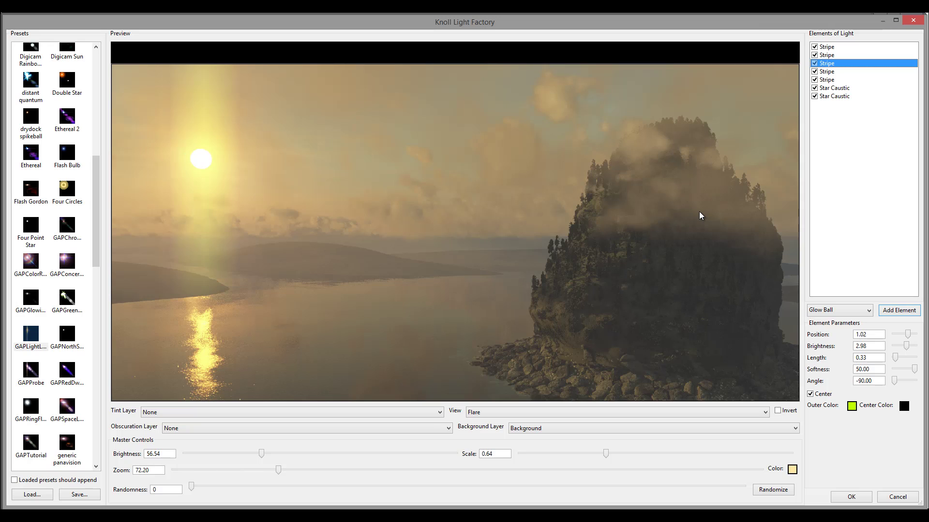
key(Left)
key(Left)
key(Left)
key(Left)
key(Left)
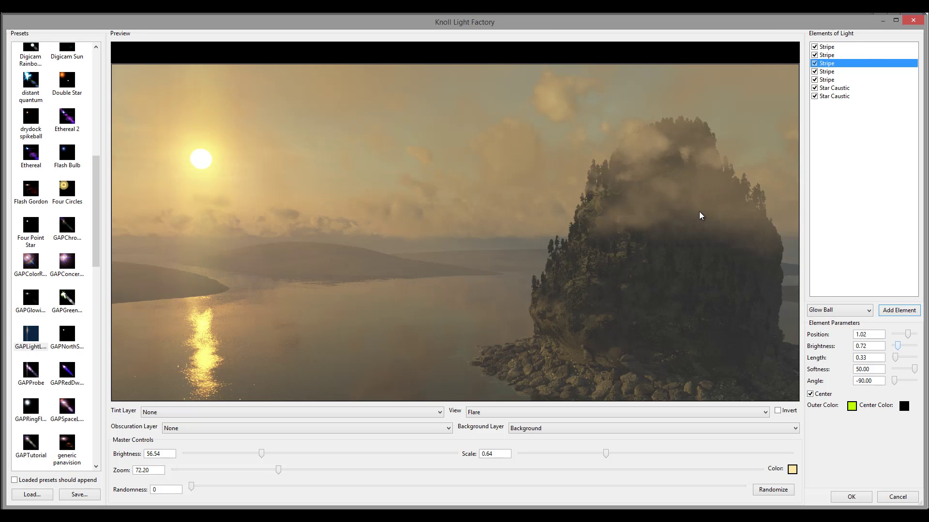
key(Right)
- Change the overall color of the stripe flare to a saturated, slightly reddish orange
text(ffd4a5)
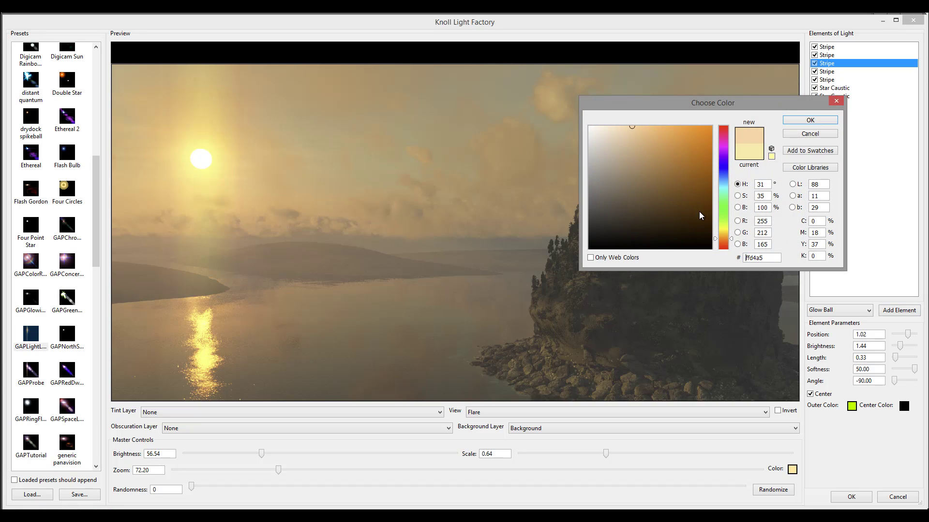
drag(632, 126, 674, 127)
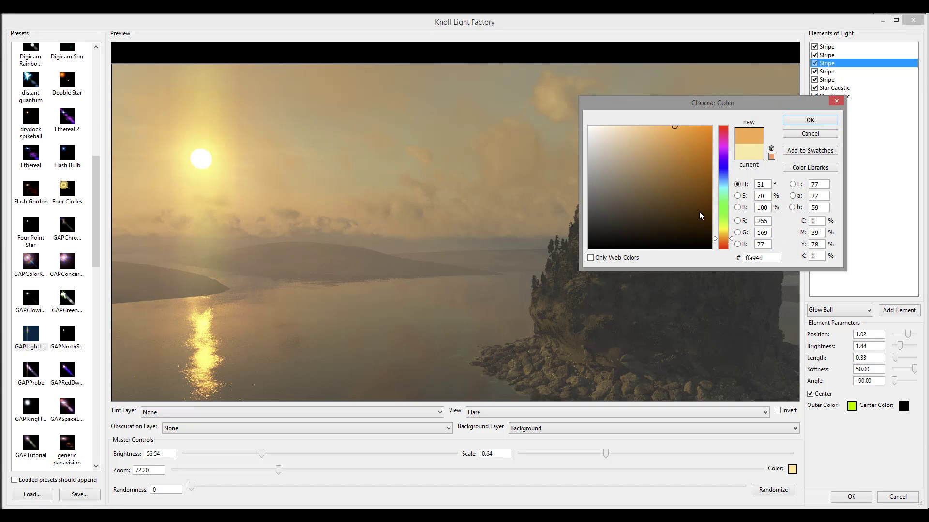
click(723, 242)
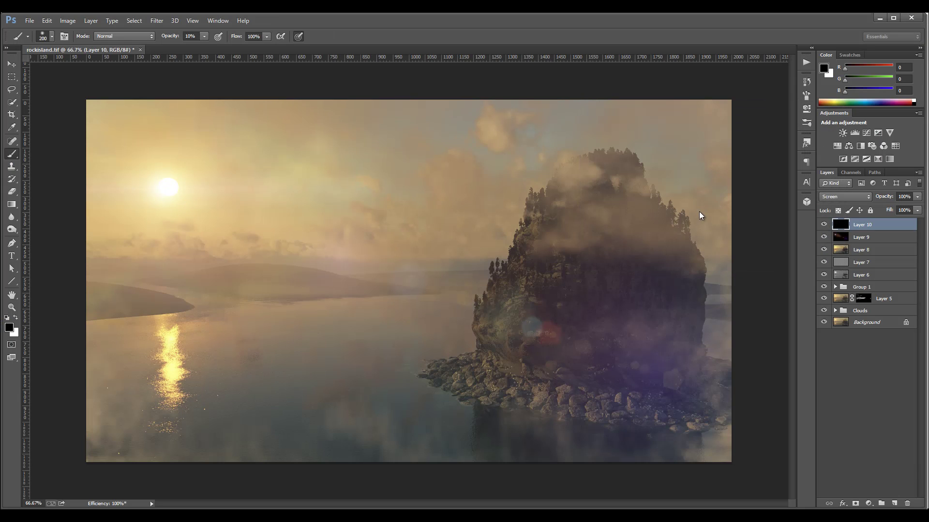
key(ctrl+alt+f)
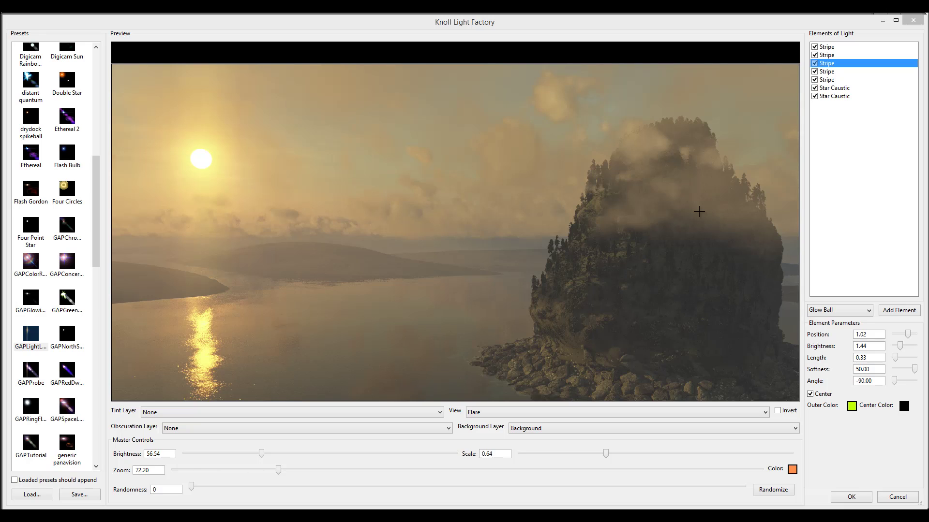
- Set the brightness of the fourth, red Stripe element to 3.57
key(Down)
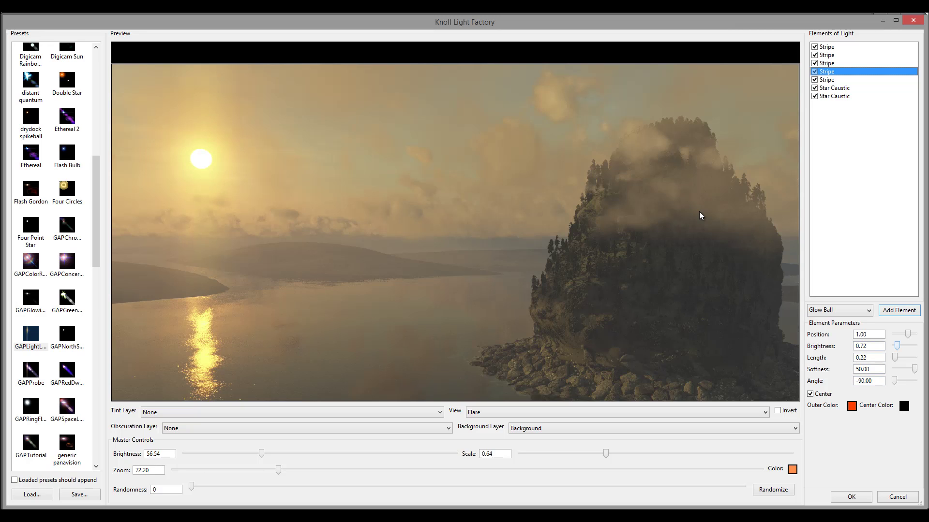
key(End)
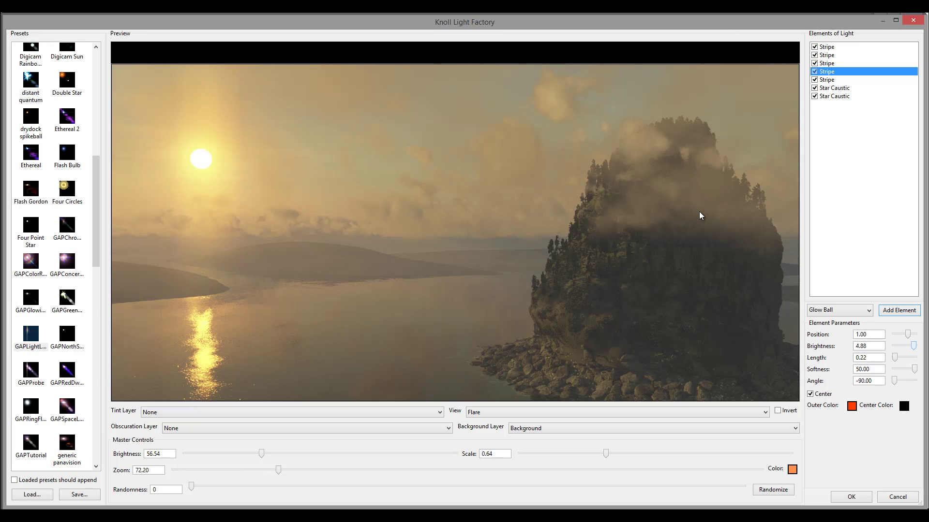
key(Left)
key(Left)
key(Left)
key(Left)
key(Left)
key(Left)
key(Left)
key(Left)
key(Left)
key(Left)
key(Left)
- Set the position of the red Stripe element to 0.86 so it sits just beside the sun
key(Right)
key(Left)
key(Left)
key(Left)
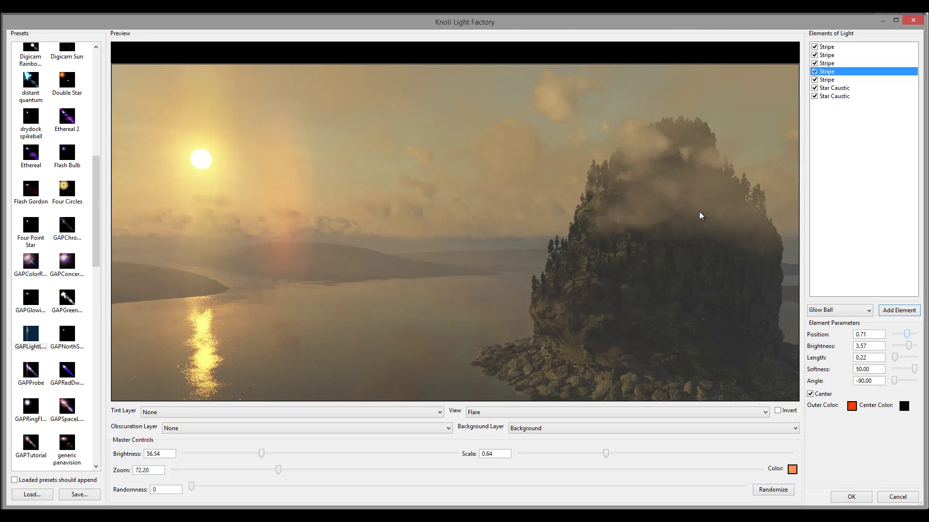
key(Right)
key(Right)
key(Right)
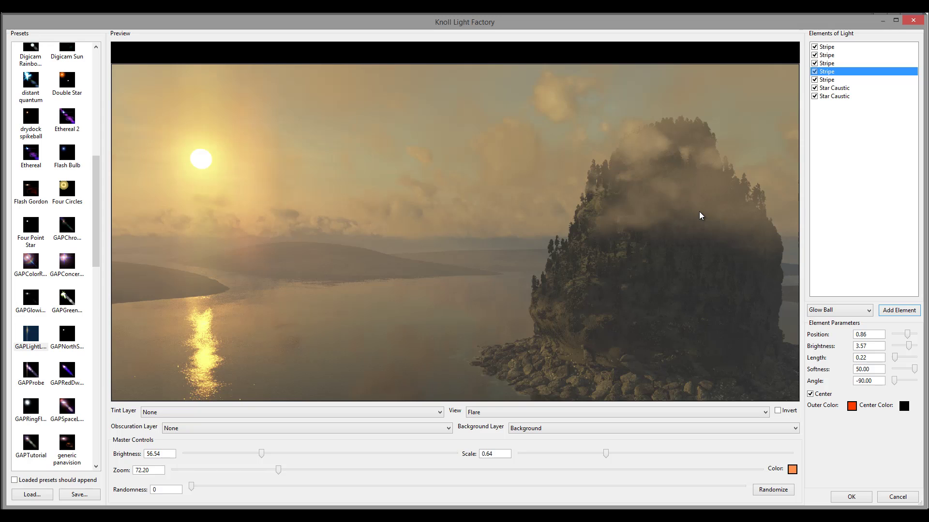
key(Right)
key(Right)
key(Right)
key(Right)
key(Right)
key(Right)
key(Right)
key(Right)
key(Right)
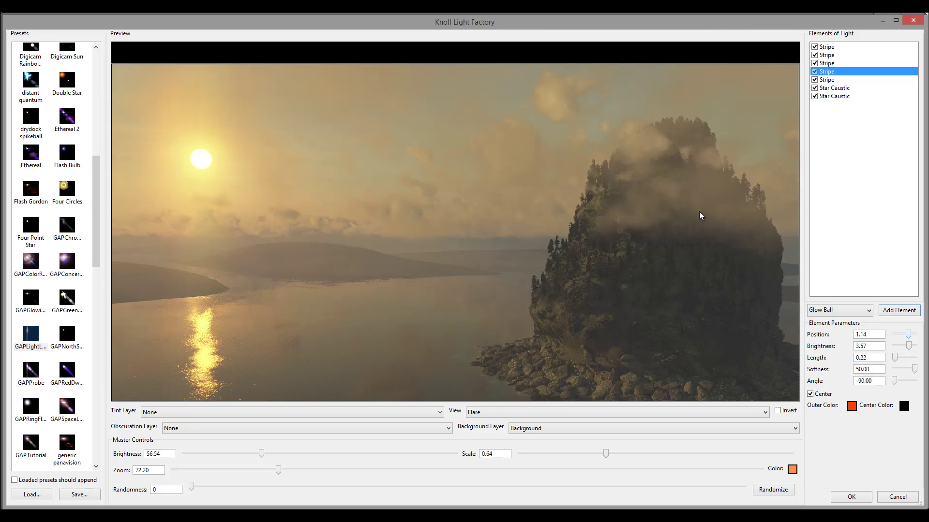
key(Left)
key(Left)
key(Left)
key(Left)
key(Left)
key(Left)
key(Left)
key(Left)
key(Left)
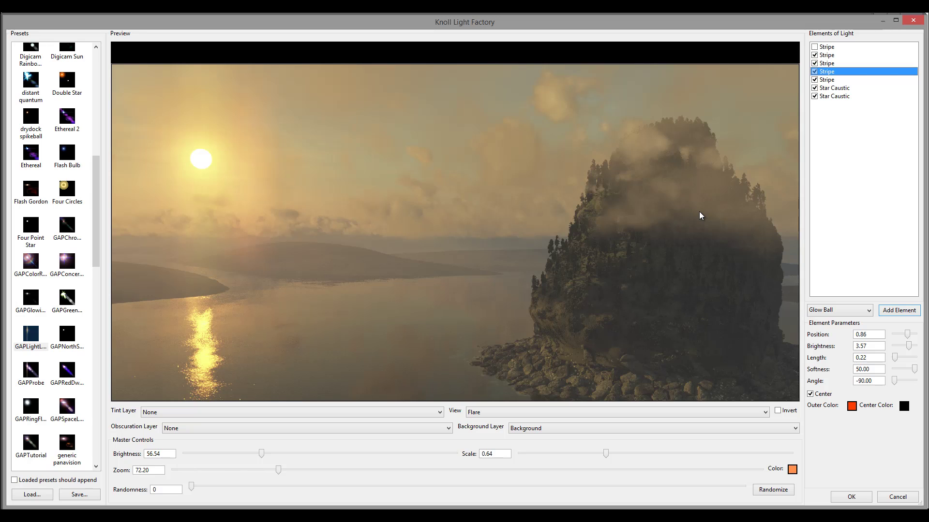
- Raise the brightness of the first, blue horizontal Stripe element to 5.00
key(Home)
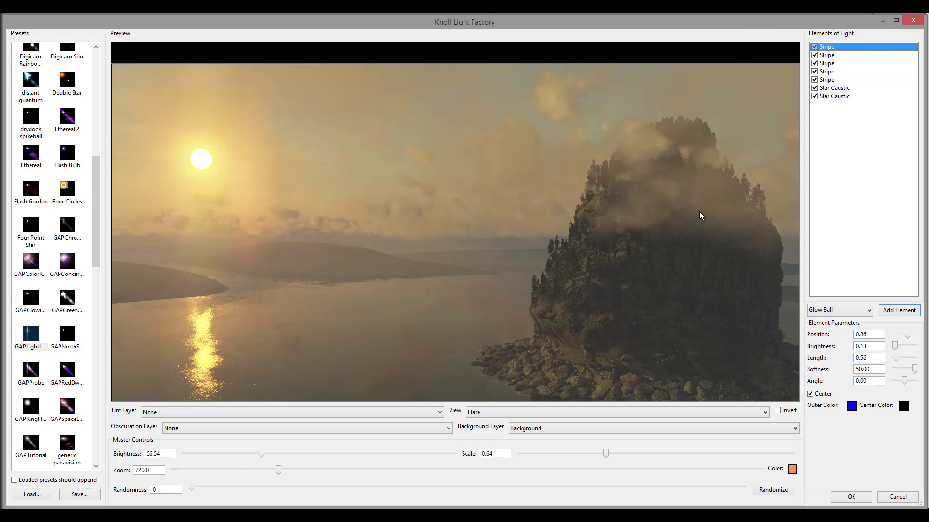
key(space)
key(space)
key(End)
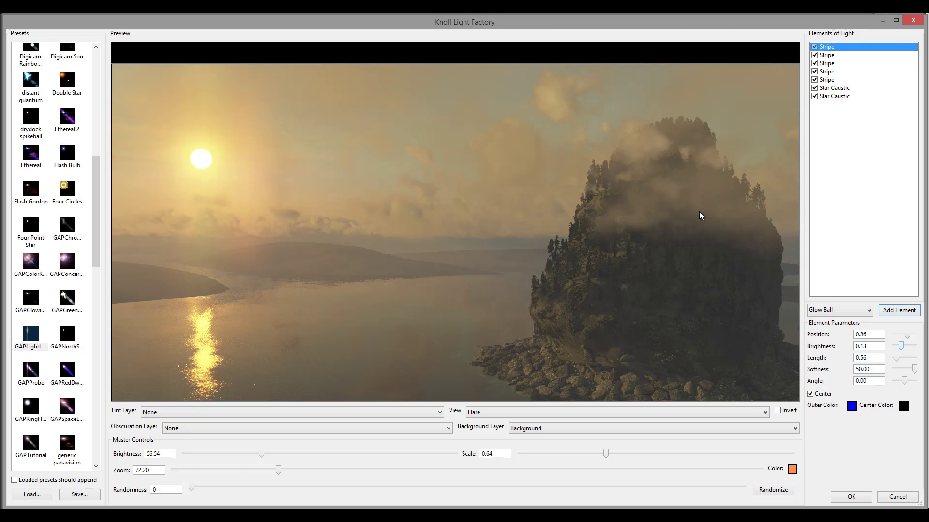
key(Home)
key(End)
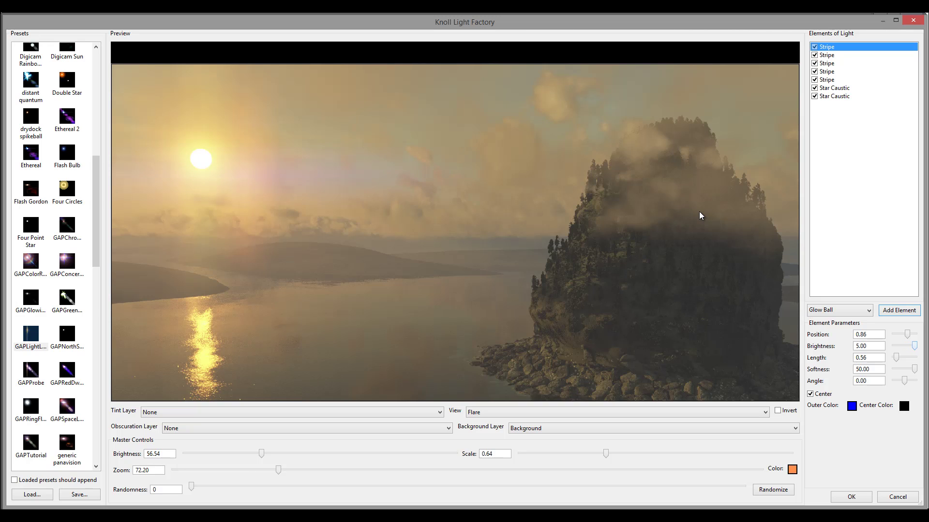
- Position the blue horizontal Stripe close to the sun's height and apply the flare to the layer
key(Left)
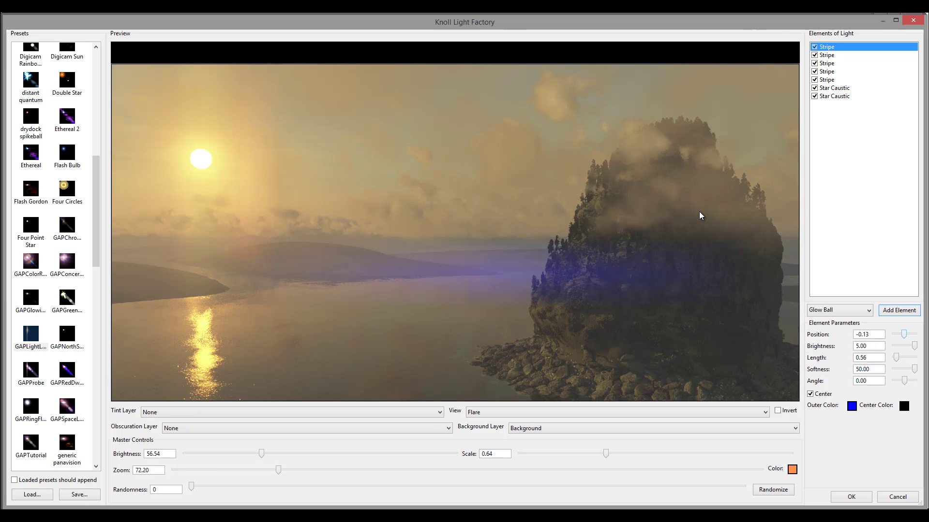
key(Right)
key(Right)
key(Right)
key(Right)
key(Right)
key(Right)
key(Right)
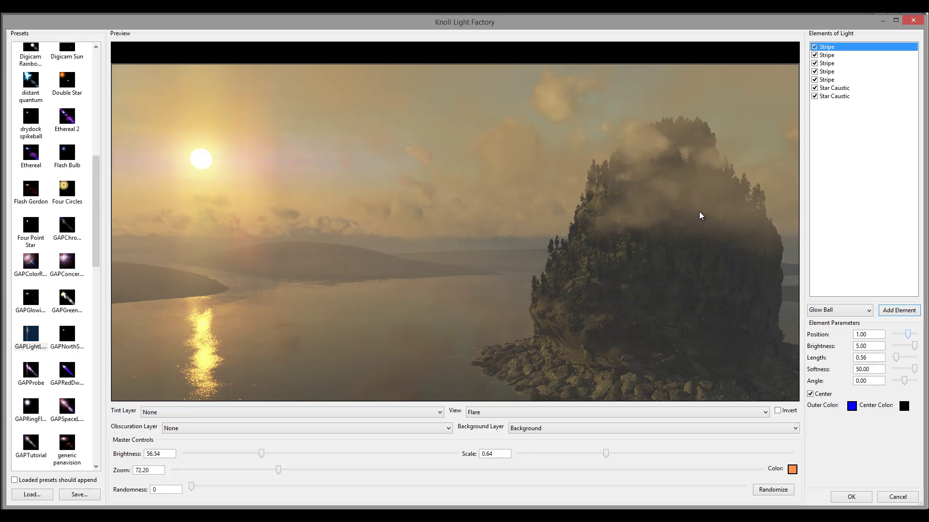
key(Left)
key(Left)
key(Return)
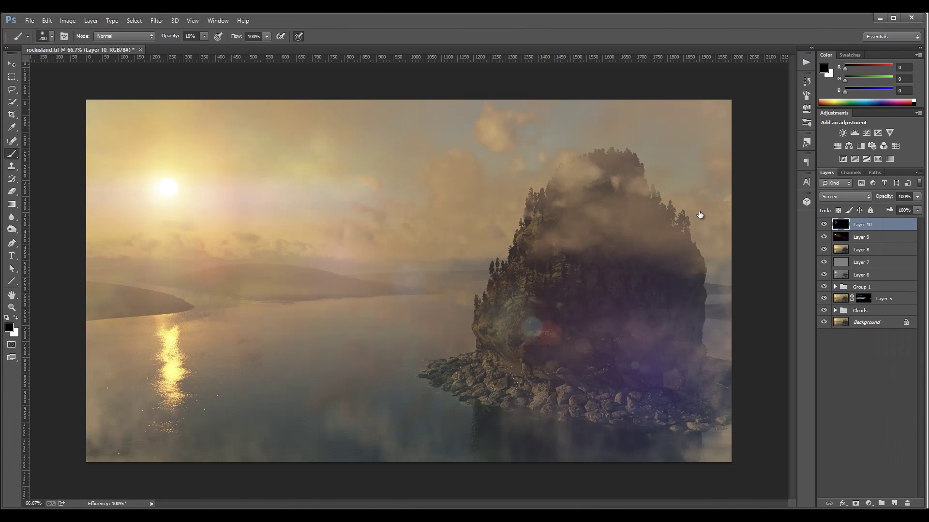
- Compare the image with and without each of the two flare layers, Layer 10 and Layer 9
click(824, 224)
click(824, 225)
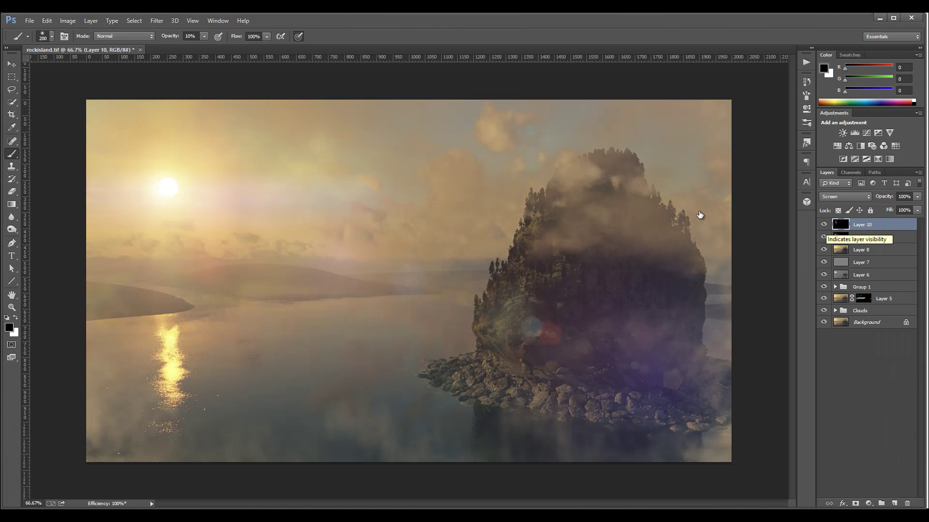
click(823, 237)
click(824, 237)
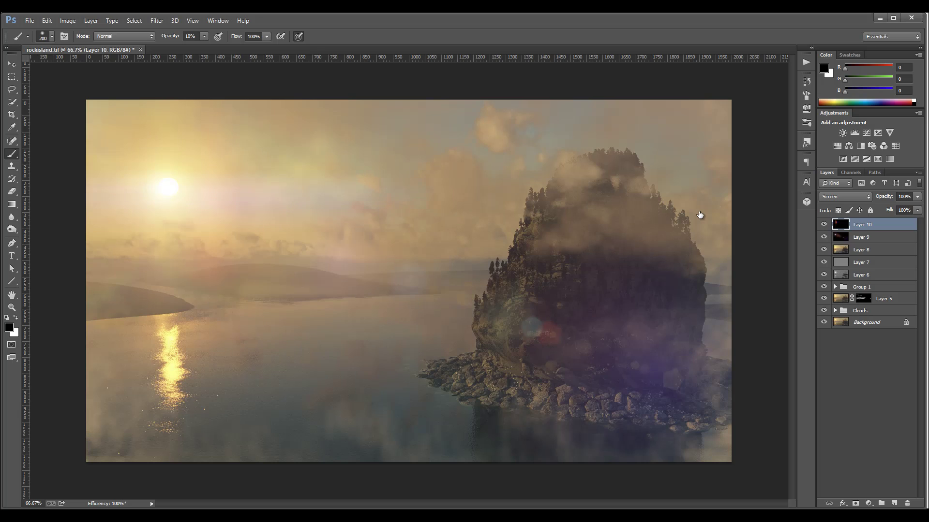
click(824, 237)
click(824, 237)
- Add a Curves adjustment layer on top and lower the white point's output to 0 to black out the image
click(869, 503)
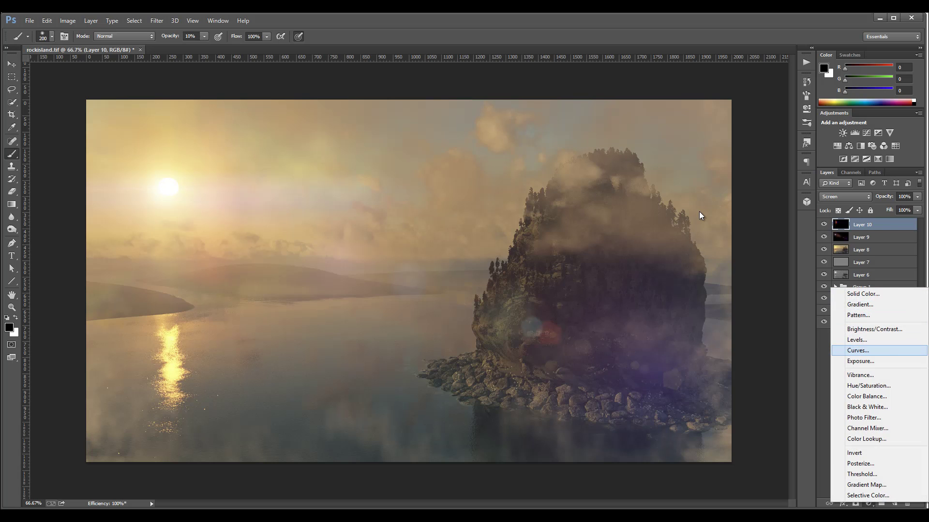
click(858, 350)
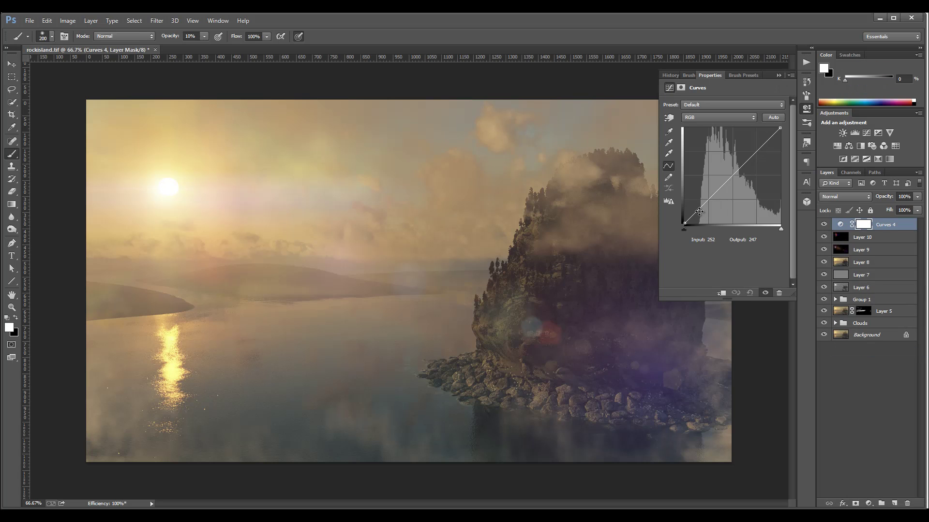
drag(780, 128, 780, 141)
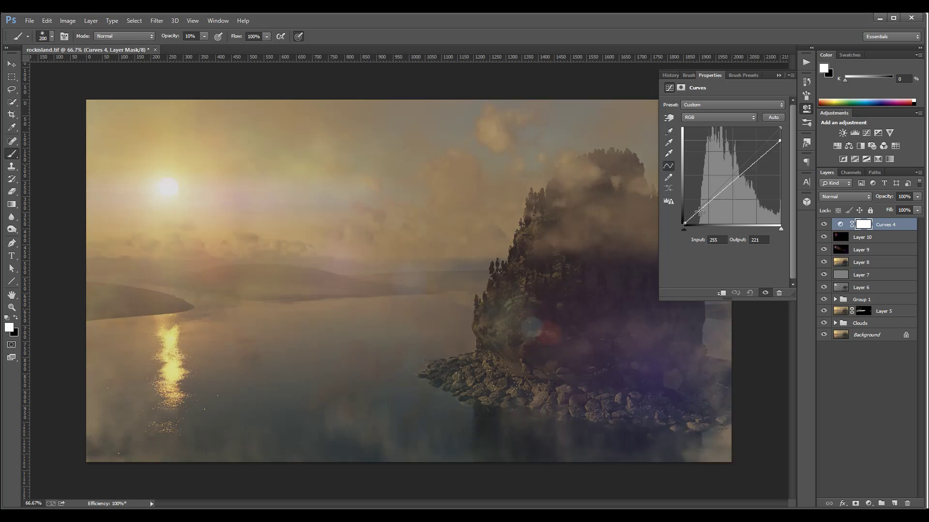
key(shift+Down)
key(shift+Down)
key(shift+Down)
key(shift+Down)
key(shift+Down)
key(shift+Down)
key(shift+Down)
key(shift+Down)
key(shift+Down)
key(shift+Down)
key(shift+Down)
key(shift+Down)
key(shift+Down)
key(shift+Down)
key(shift+Down)
key(shift+Down)
key(shift+Down)
key(shift+Down)
key(shift+Down)
key(shift+Down)
- Select a rectangle just inside the canvas edges, fill it with black on the Curves mask, and deselect
key(m)
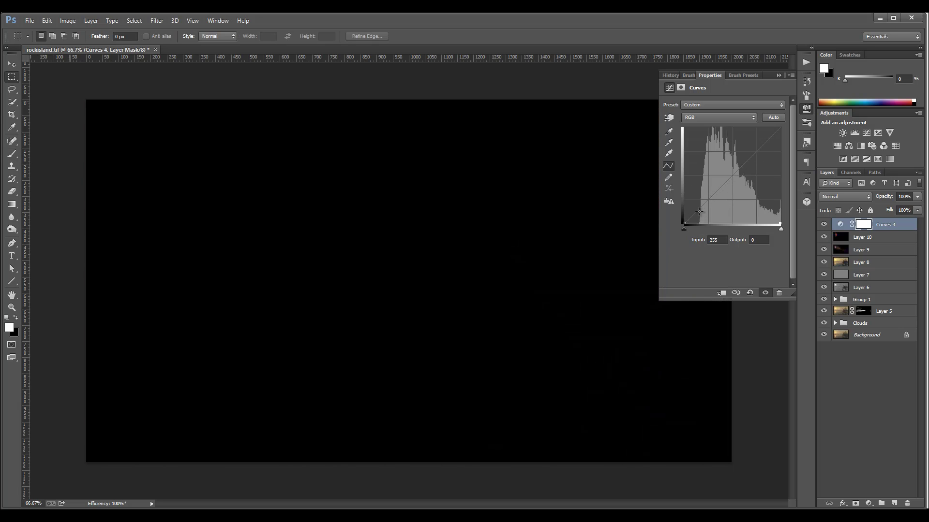
mouse_move(93, 108)
mouse_down()
mouse_move(730, 458)
mouse_move(723, 455)
mouse_up()
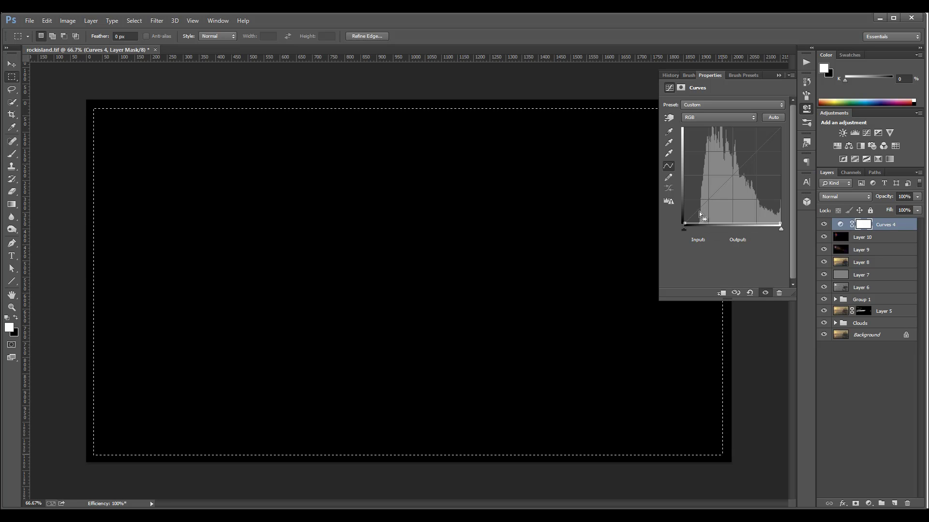
key(ctrl+BackSpace)
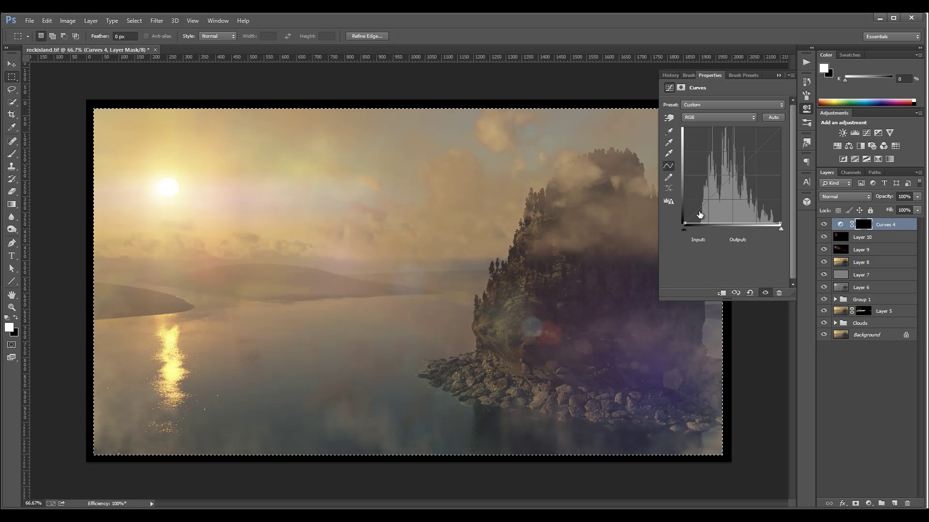
key(ctrl+d)
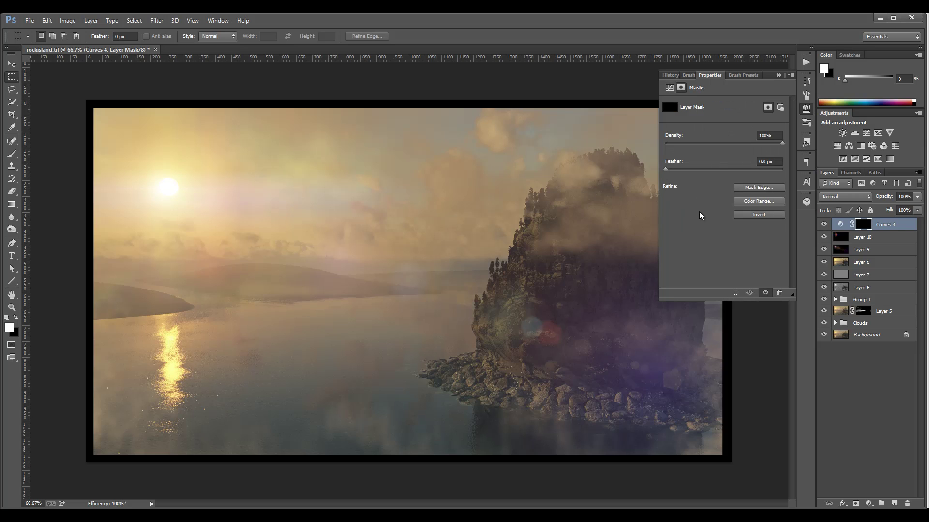
- Feather the Curves layer mask by 59.0 px to soften the dark border into a vignette
drag(665, 169, 713, 169)
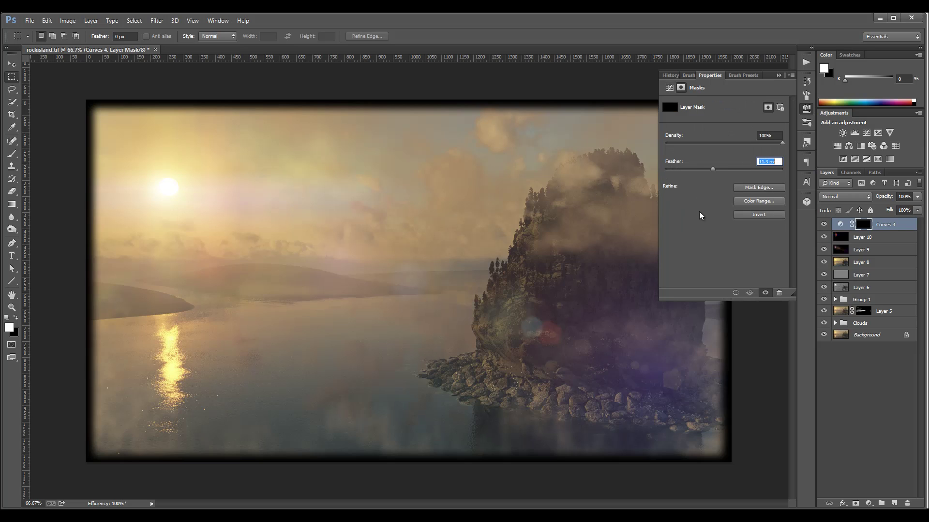
text(44.4)
key(Return)
text(56.7)
key(Return)
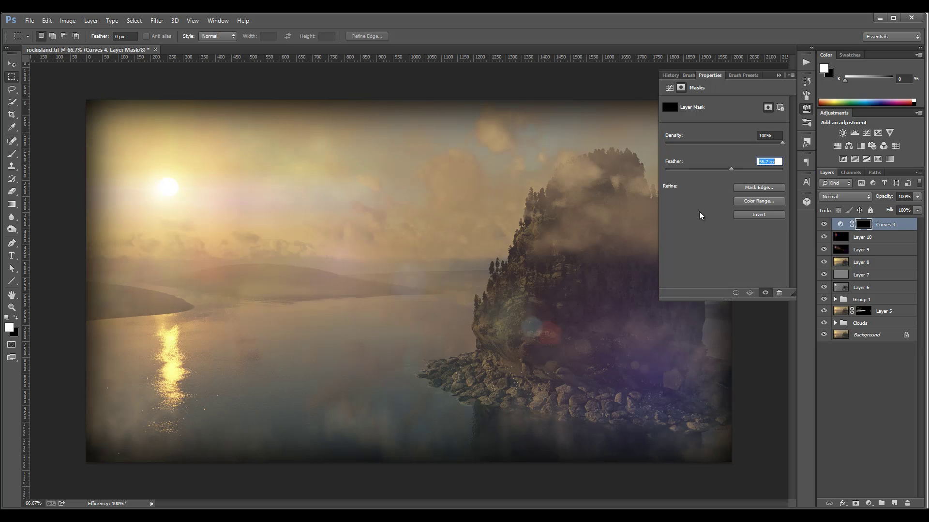
click(700, 216)
- Set the vignette Curves layer's blend mode to Soft Light and collapse its mask properties
click(845, 196)
click(845, 330)
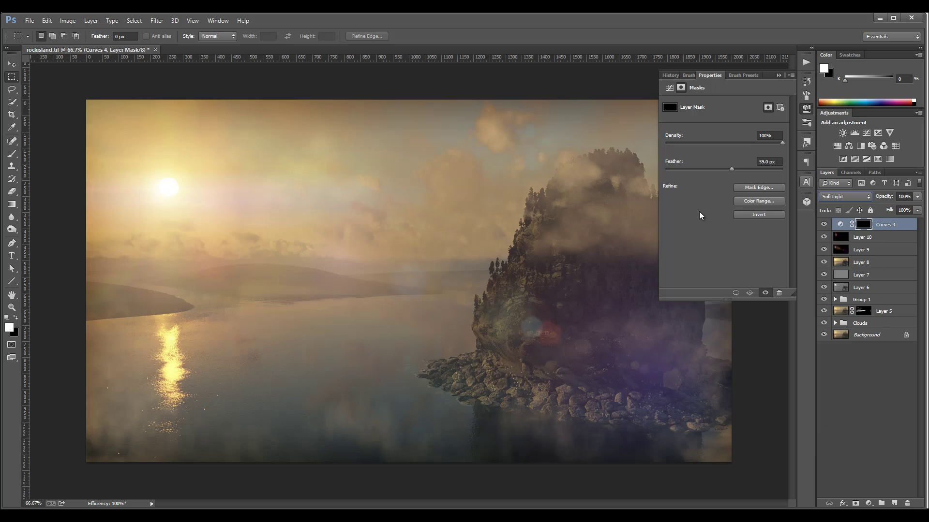
click(806, 109)
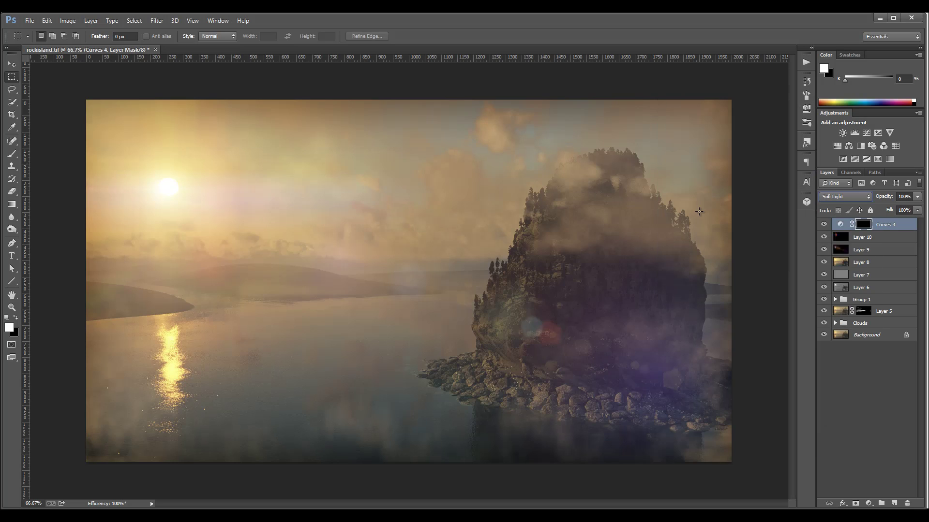
- Compare the image with and without the vignette layer and examine the finished picture at several magnifications
click(823, 224)
click(824, 225)
key(shift+plus)
key(shift+minus)
key(shift+plus)
key(shift+minus)
key(v)
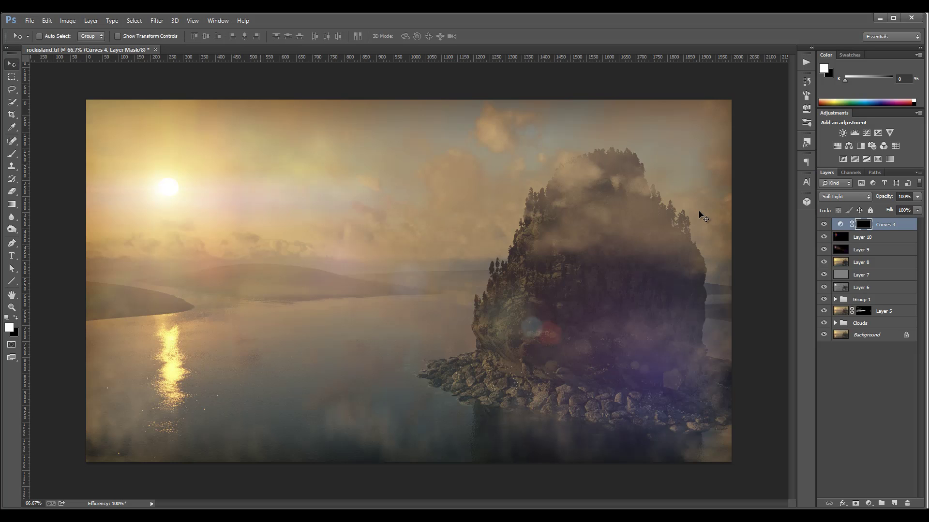
scroll(701, 215, down, 1)
scroll(701, 215, up, 1)
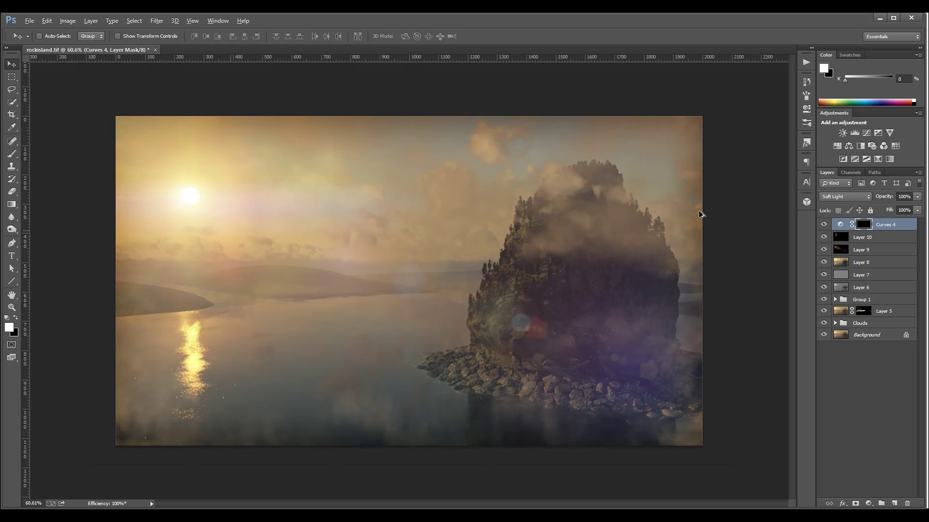
scroll(701, 216, down, 2)
scroll(701, 216, up, 3)
scroll(701, 216, down, 2)
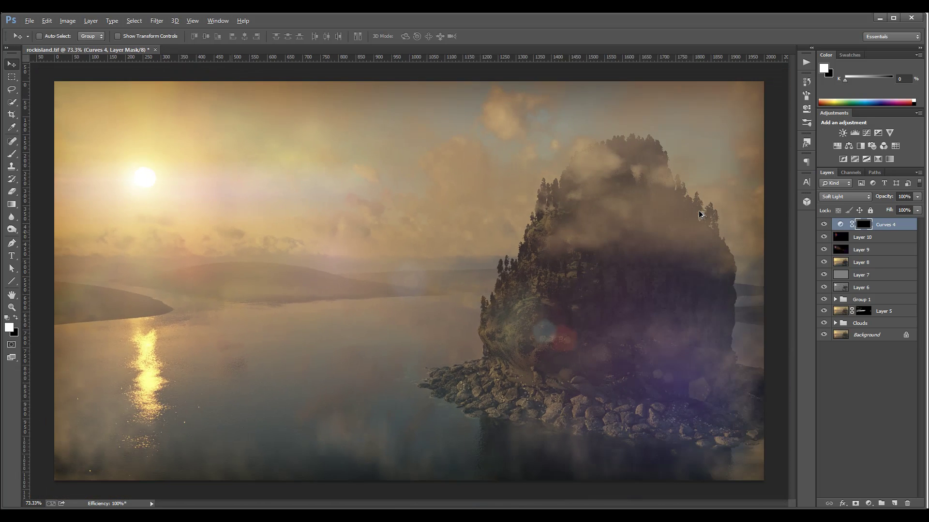